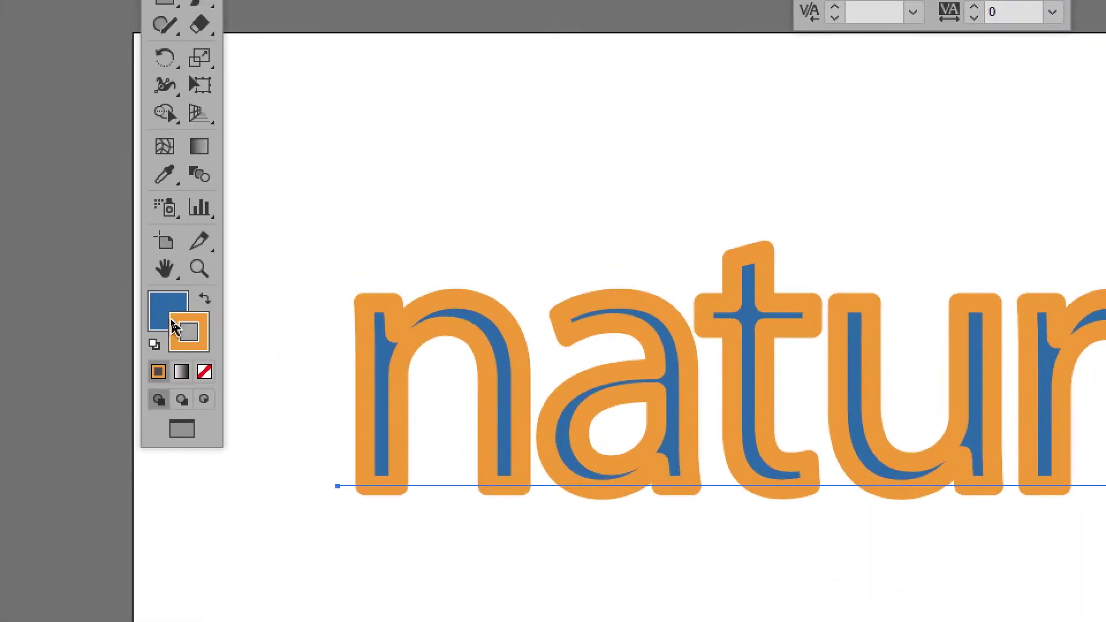
Remove both the fill and the stroke colours from the "nature" text and keep the text object selected.
{"action": "left_click", "coordinate": [167, 321]}
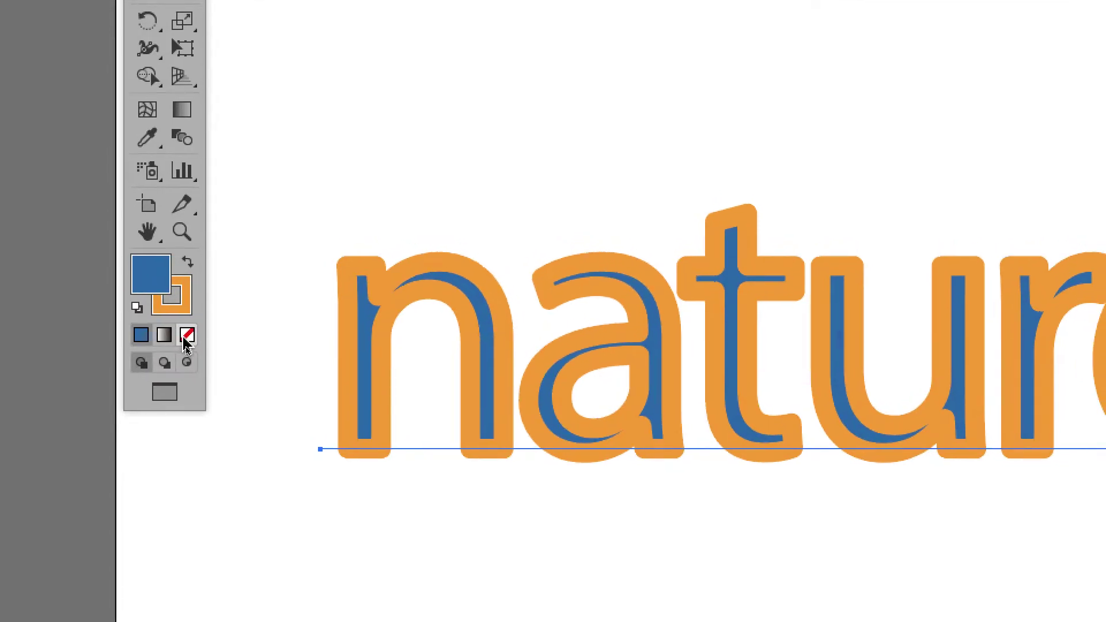
{"action": "left_click", "coordinate": [206, 368]}
{"action": "left_click", "coordinate": [186, 334]}
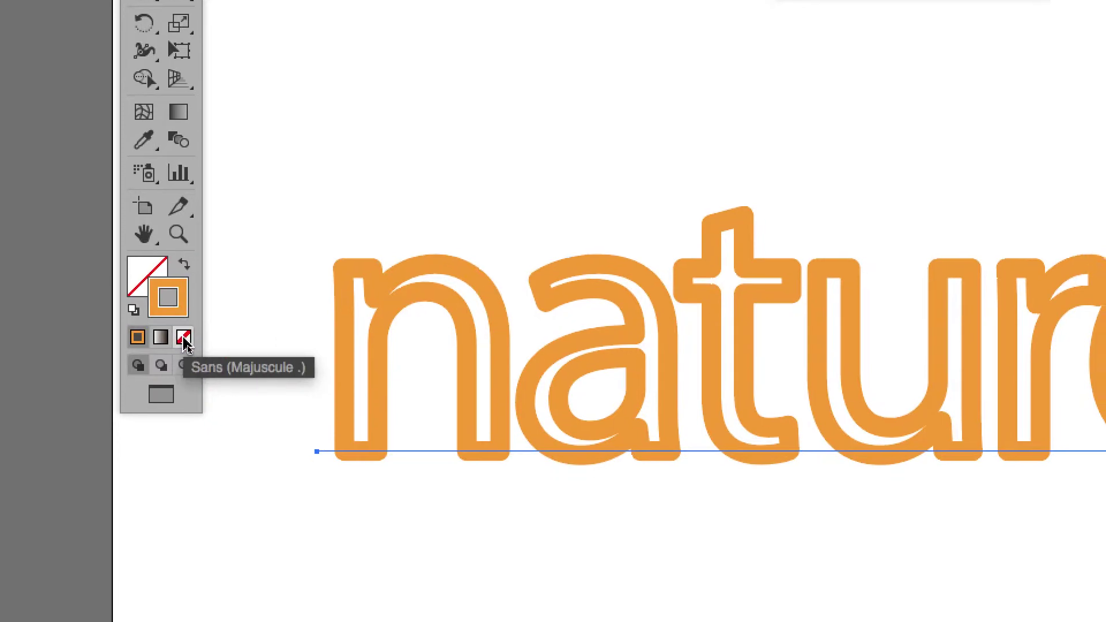
{"action": "left_click", "coordinate": [188, 350]}
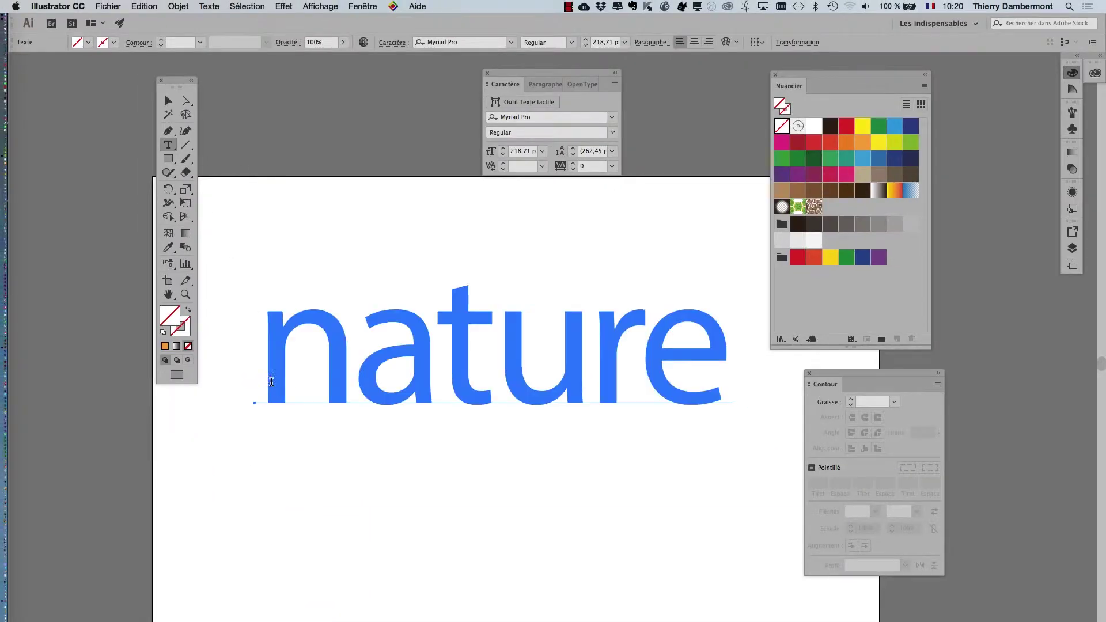
{"action": "left_click_drag", "start_coordinate": [258, 380], "coordinate": [763, 415]}
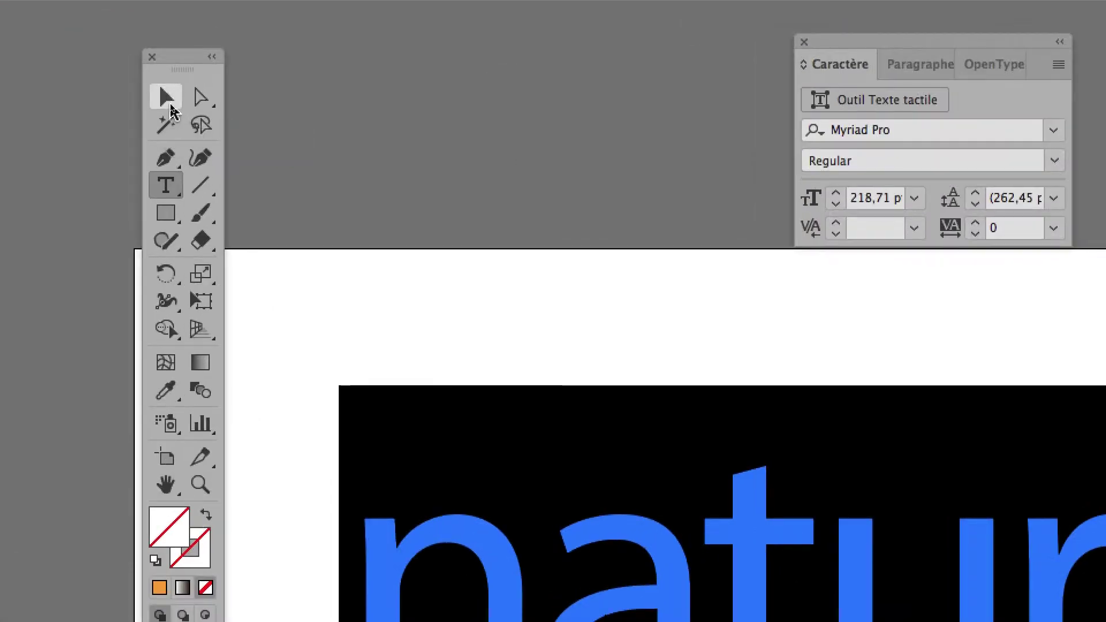
{"action": "key", "text": "BackSpace"}
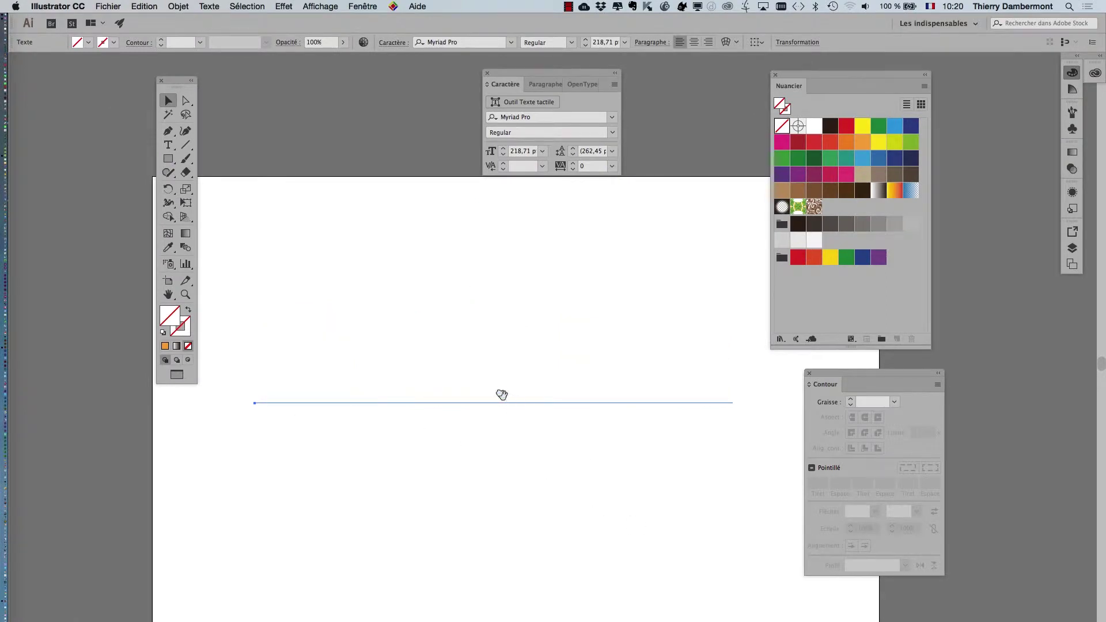
Shift the artboard view and move the tools, Nuancier and Contour panels outward to clear the workspace.
{"action": "left_click_drag", "start_coordinate": [501, 393], "coordinate": [398, 316]}
{"action": "left_click_drag", "start_coordinate": [176, 83], "coordinate": [62, 75]}
{"action": "left_click_drag", "start_coordinate": [807, 71], "coordinate": [914, 66]}
{"action": "left_click_drag", "start_coordinate": [820, 377], "coordinate": [925, 376]}
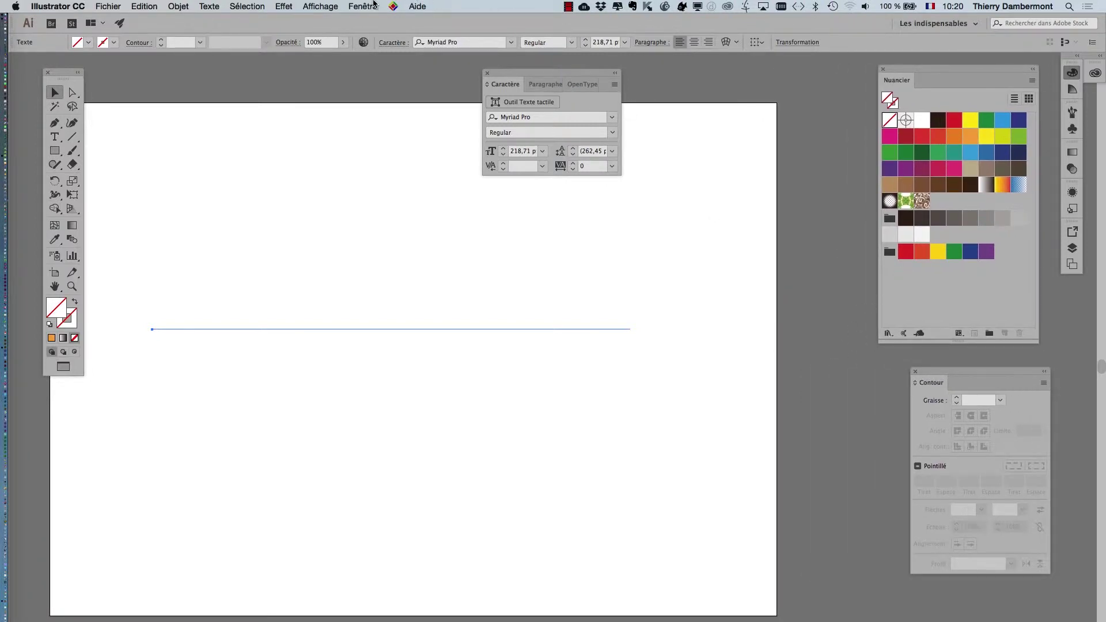
Show Aspect as a floating, expanded panel beside the artboard, with Caractère and Nuancier moved to the lower part of the workspace.
{"action": "left_click", "coordinate": [374, 5]}
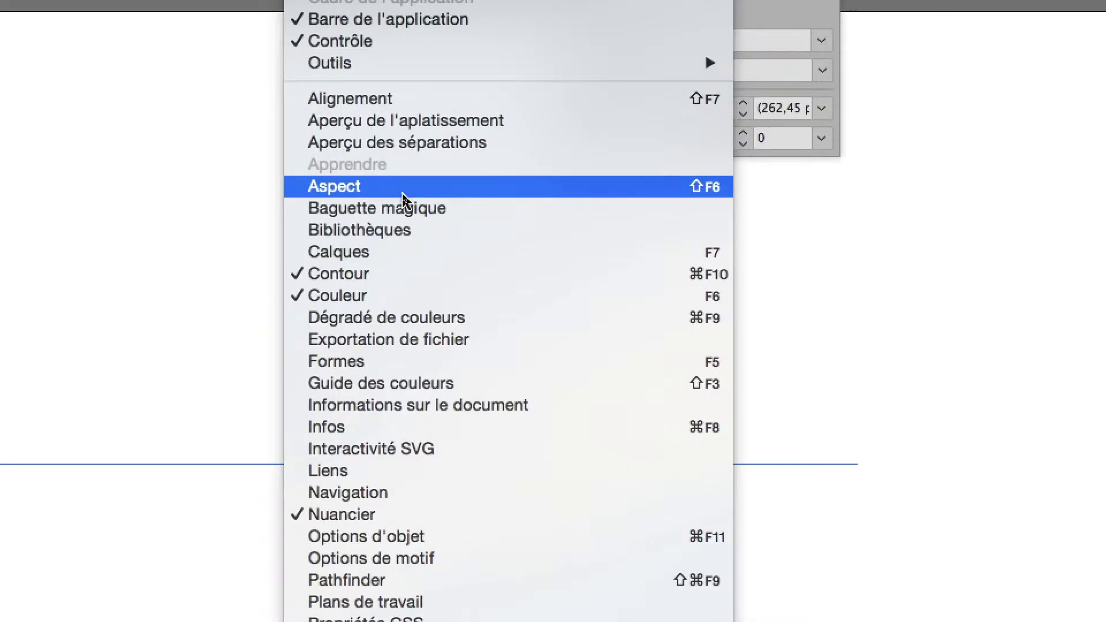
{"action": "left_click", "coordinate": [402, 197]}
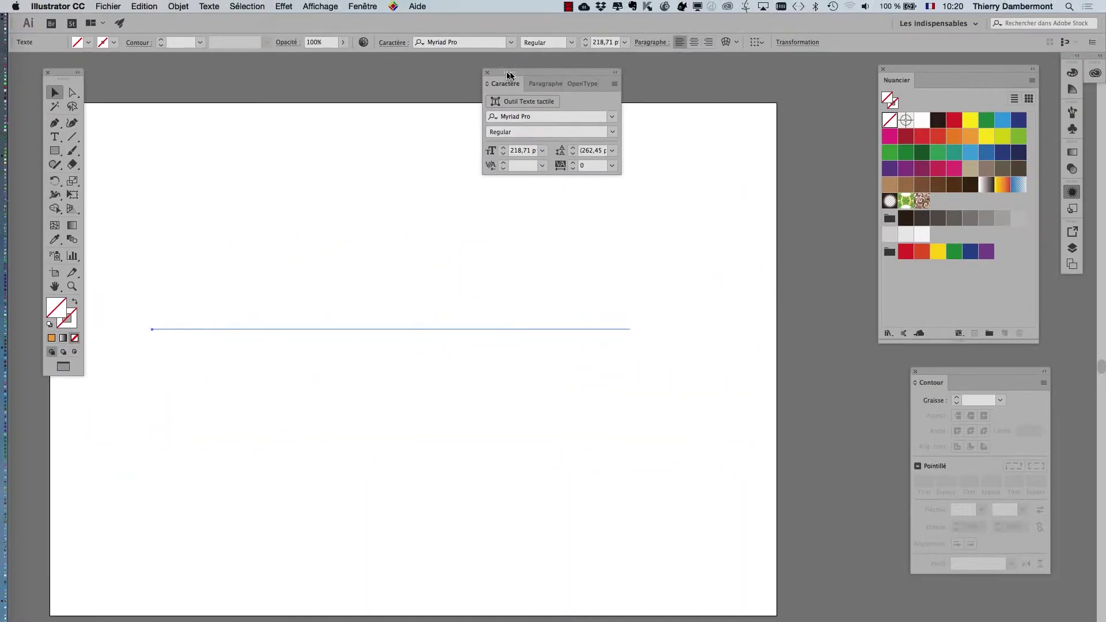
{"action": "left_click_drag", "start_coordinate": [497, 88], "coordinate": [707, 557]}
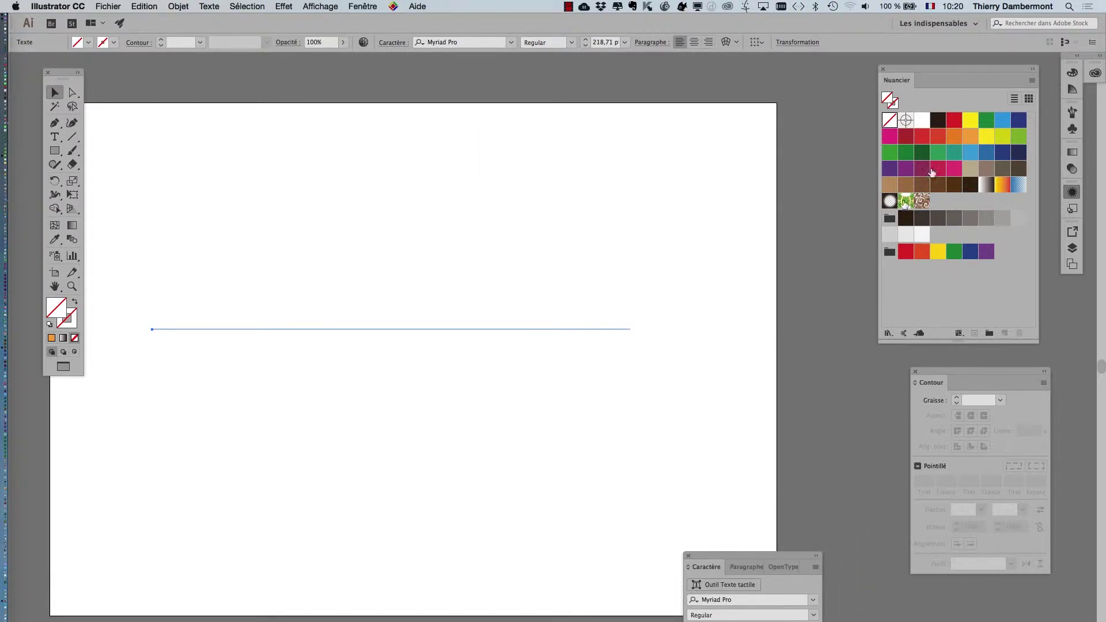
{"action": "left_click_drag", "start_coordinate": [986, 74], "coordinate": [451, 530]}
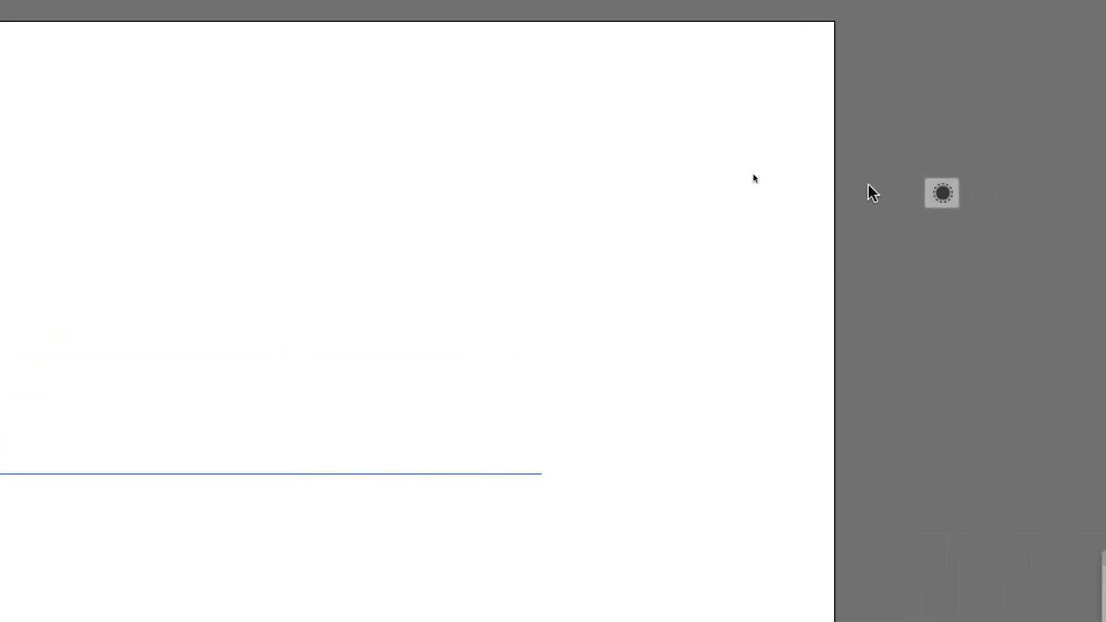
{"action": "left_click", "coordinate": [945, 189]}
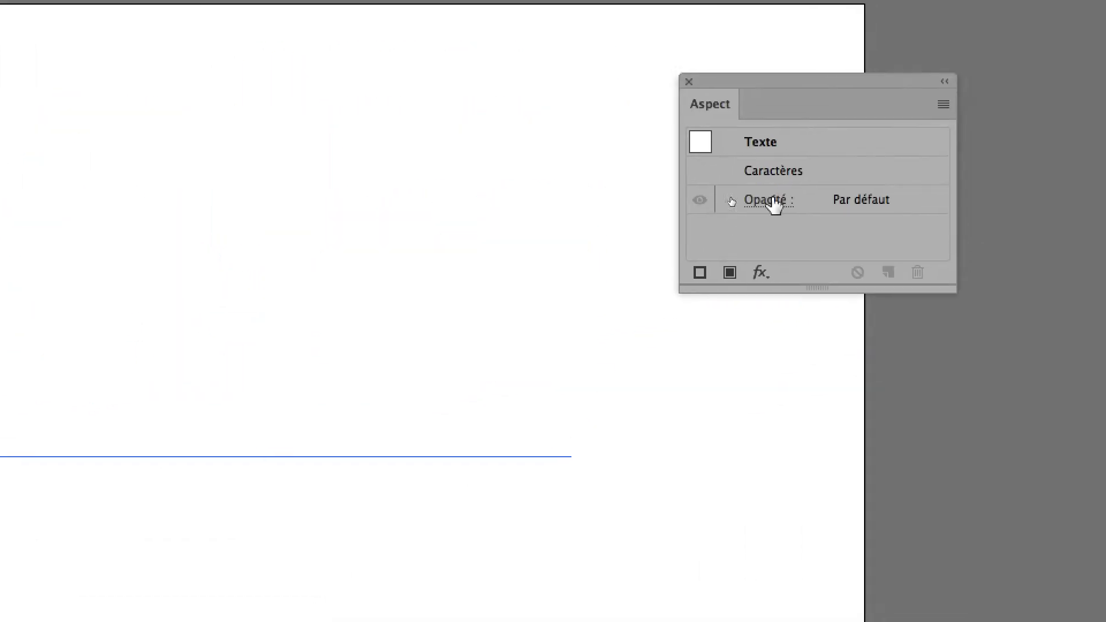
Compare the Texte and Caractères levels of the text's appearance, enlarge the Aspect panel, and open the Caractères level.
{"action": "left_click", "coordinate": [802, 150]}
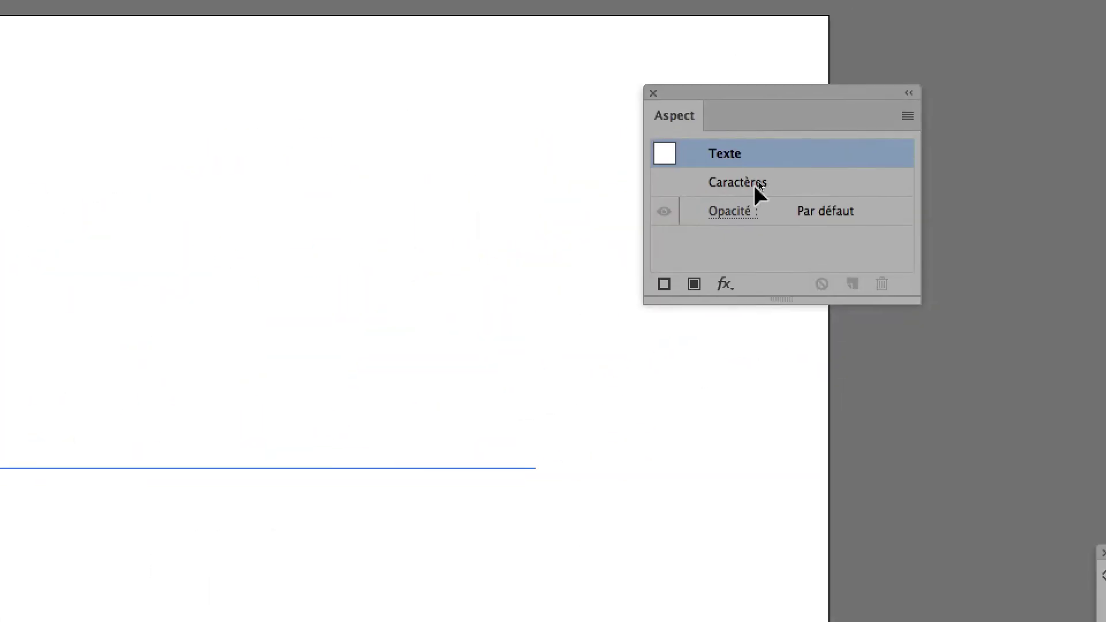
{"action": "left_click", "coordinate": [773, 190]}
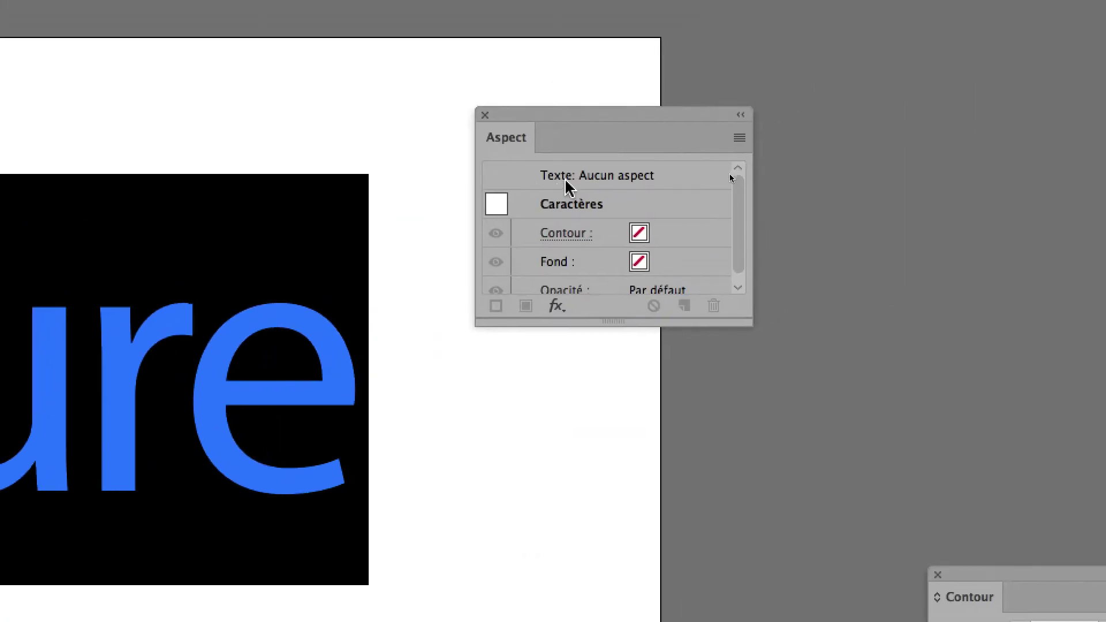
{"action": "left_click", "coordinate": [565, 180]}
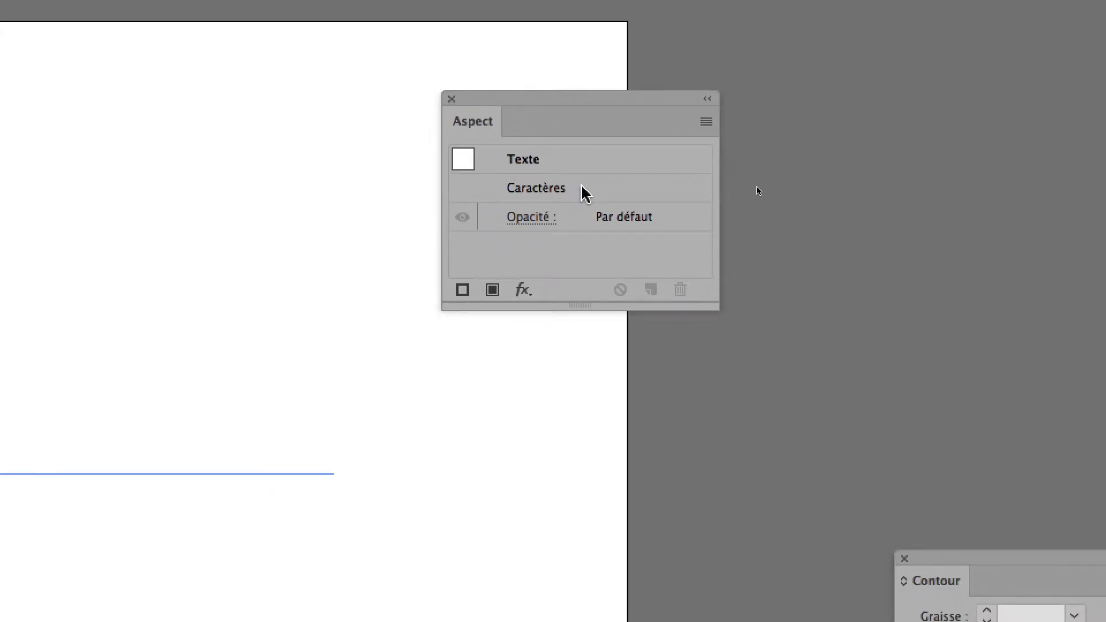
{"action": "left_click_drag", "start_coordinate": [628, 228], "coordinate": [686, 377]}
{"action": "double_click", "coordinate": [573, 158]}
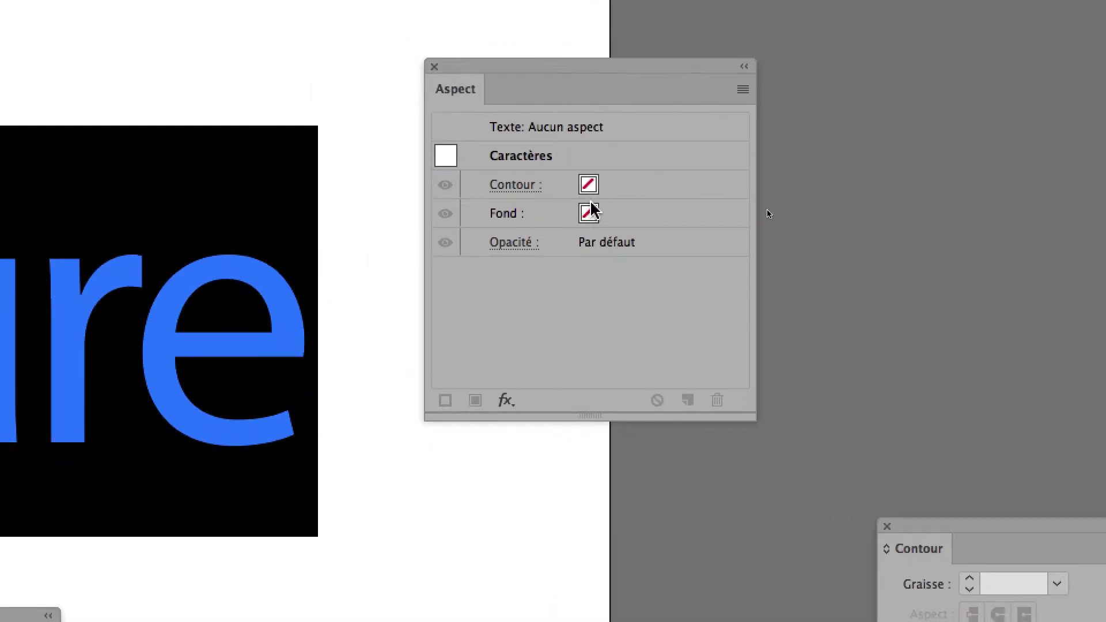
Examine the Contour and Fond attributes and their colour choices at the Caractères level, and return to the Texte level.
{"action": "left_click", "coordinate": [599, 224]}
{"action": "left_click", "coordinate": [599, 213]}
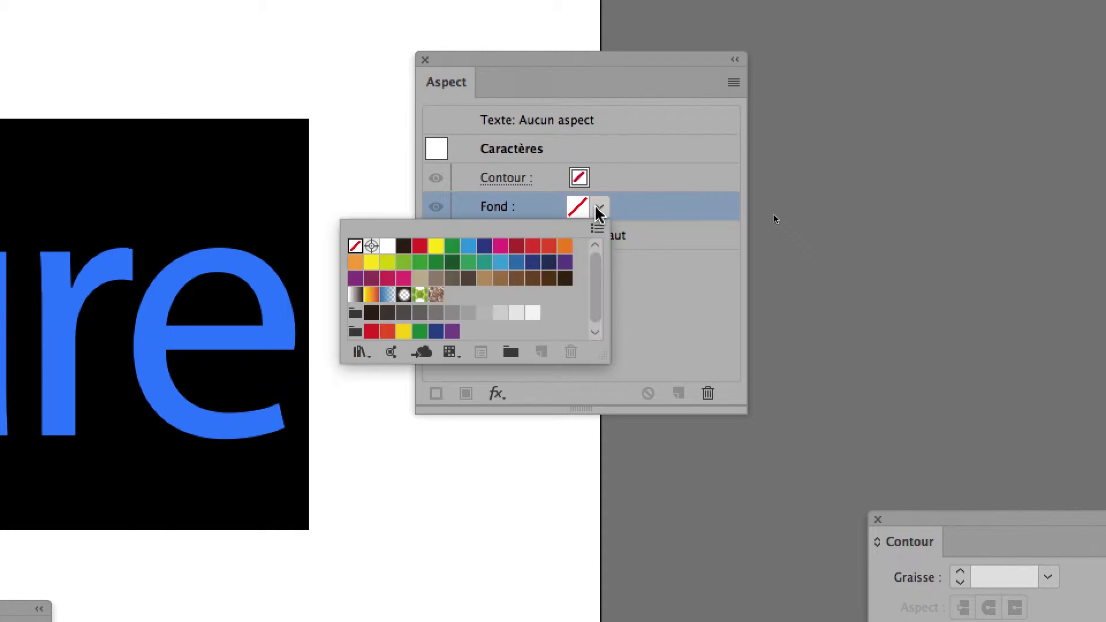
{"action": "left_click", "coordinate": [599, 213]}
{"action": "left_click", "coordinate": [597, 183]}
{"action": "left_click", "coordinate": [599, 183]}
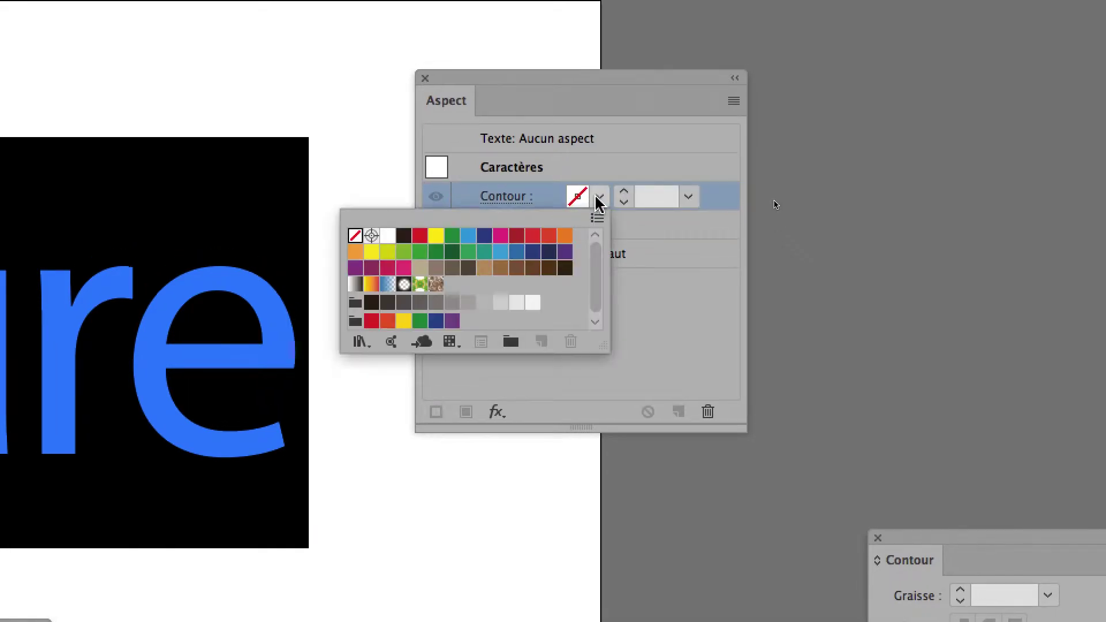
{"action": "left_click", "coordinate": [599, 198]}
{"action": "left_click", "coordinate": [599, 225]}
{"action": "left_click", "coordinate": [599, 225]}
{"action": "left_click", "coordinate": [599, 225]}
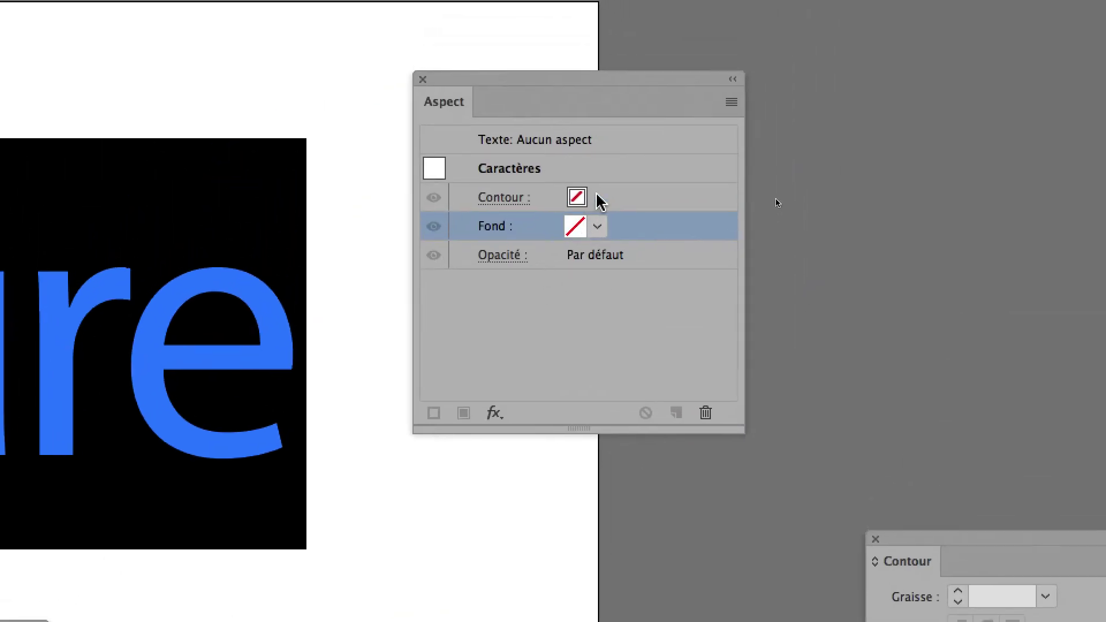
{"action": "left_click", "coordinate": [599, 198]}
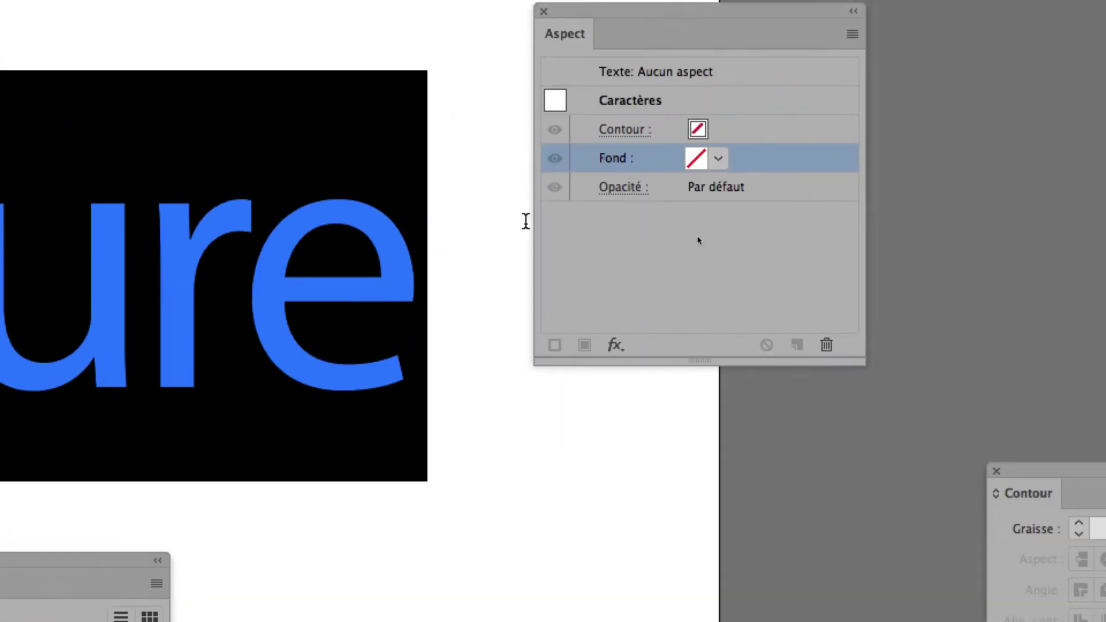
{"action": "left_click", "coordinate": [705, 130]}
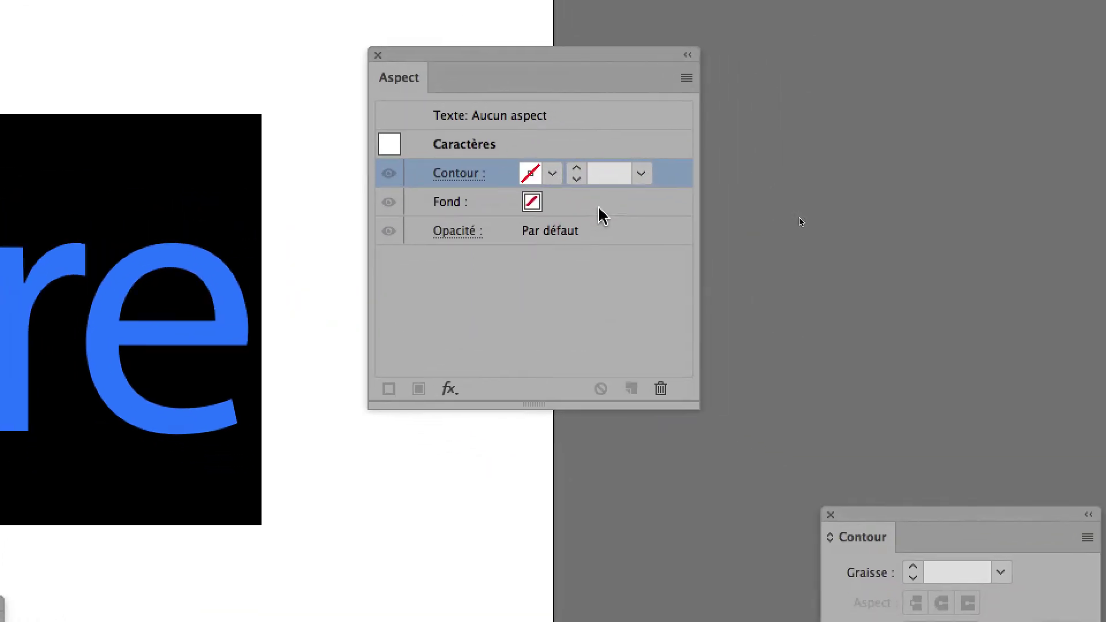
{"action": "left_click", "coordinate": [597, 208]}
{"action": "left_click", "coordinate": [586, 119]}
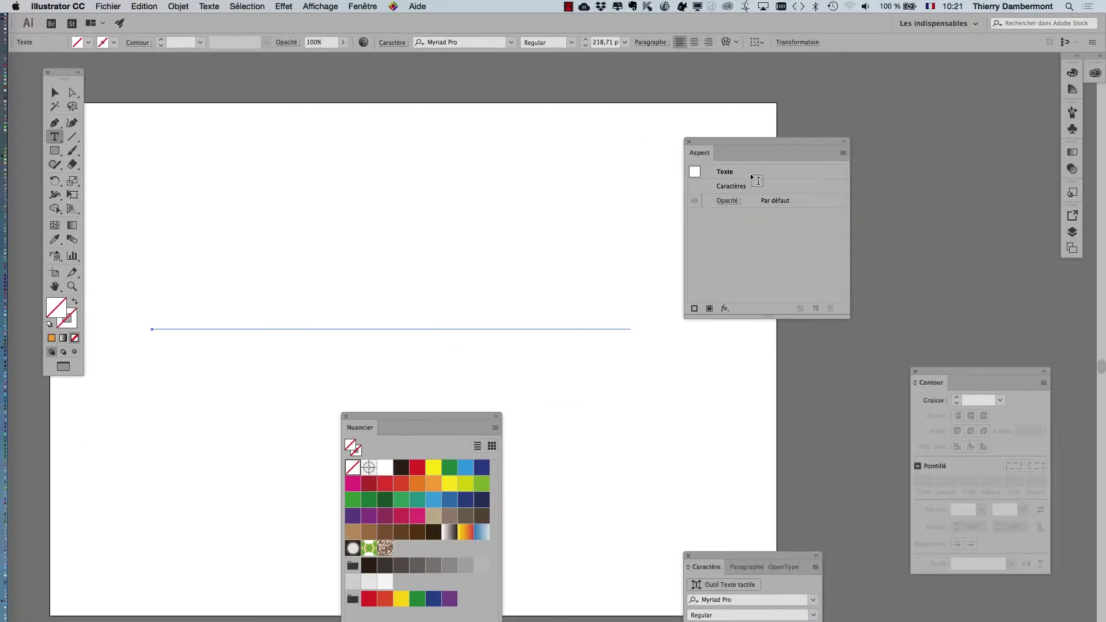
Add a new fill to the whole text object at the Texte level of its appearance.
{"action": "left_click_drag", "start_coordinate": [774, 140], "coordinate": [777, 106]}
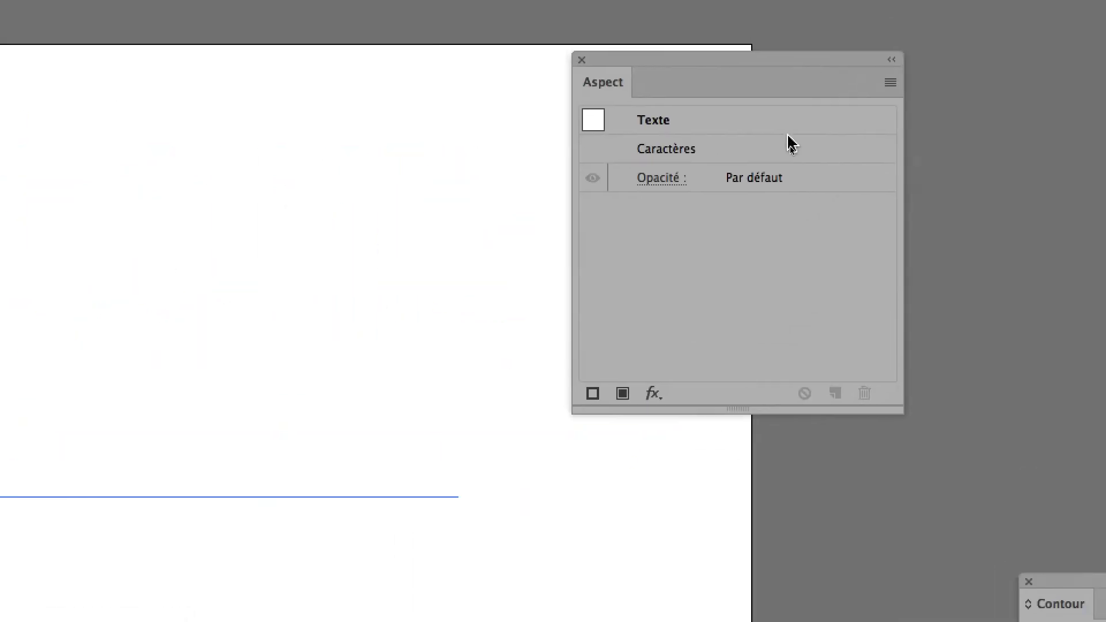
{"action": "left_click_drag", "start_coordinate": [742, 64], "coordinate": [700, 54]}
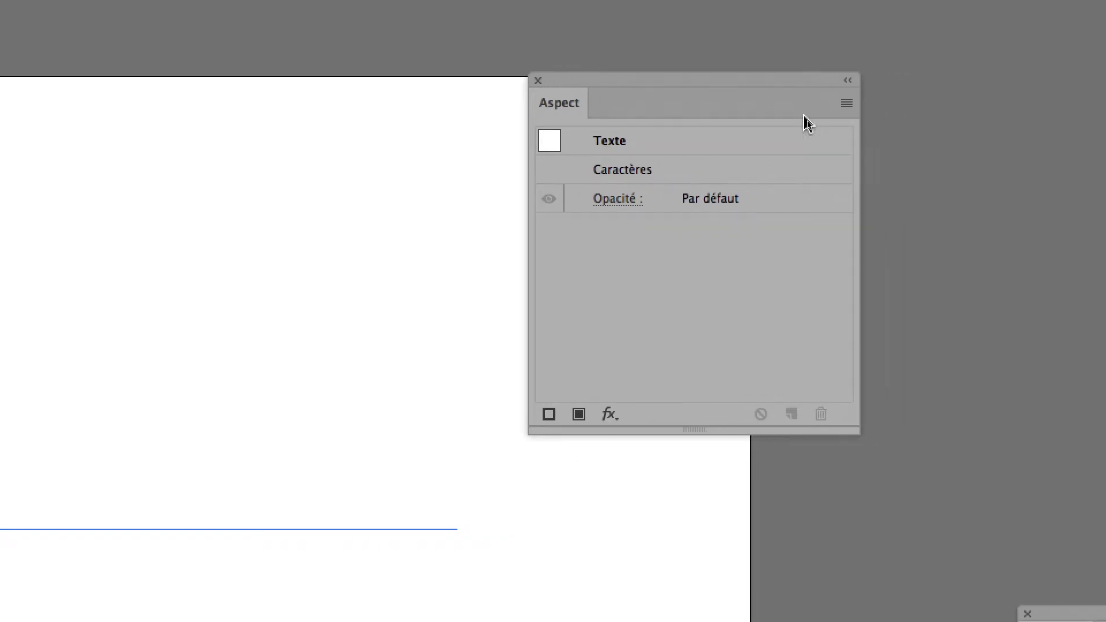
{"action": "left_click", "coordinate": [900, 108]}
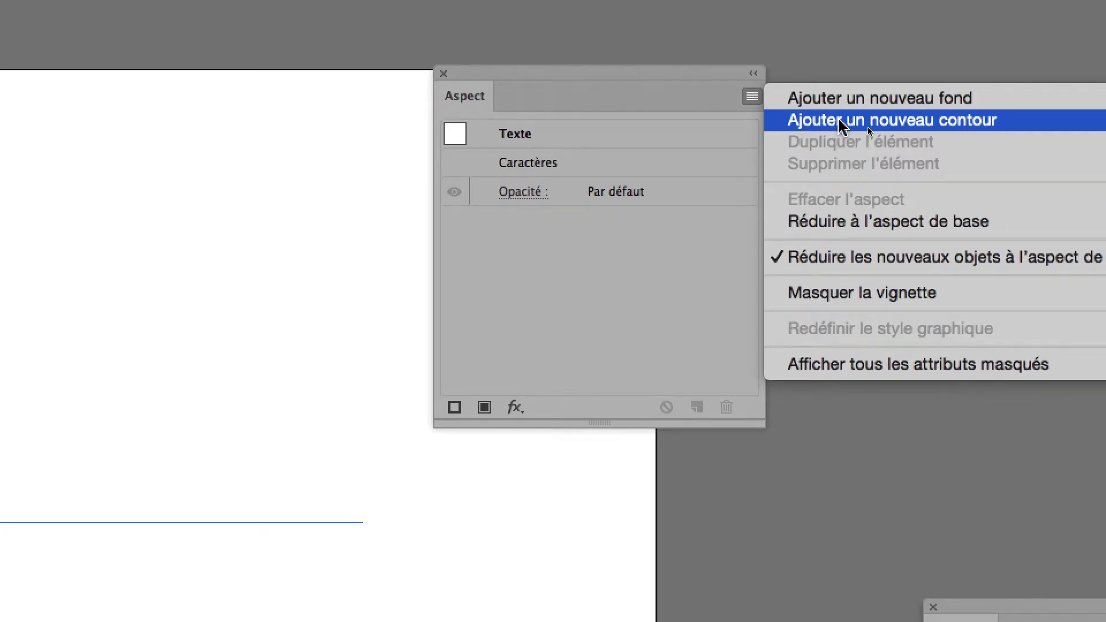
{"action": "left_click", "coordinate": [842, 122]}
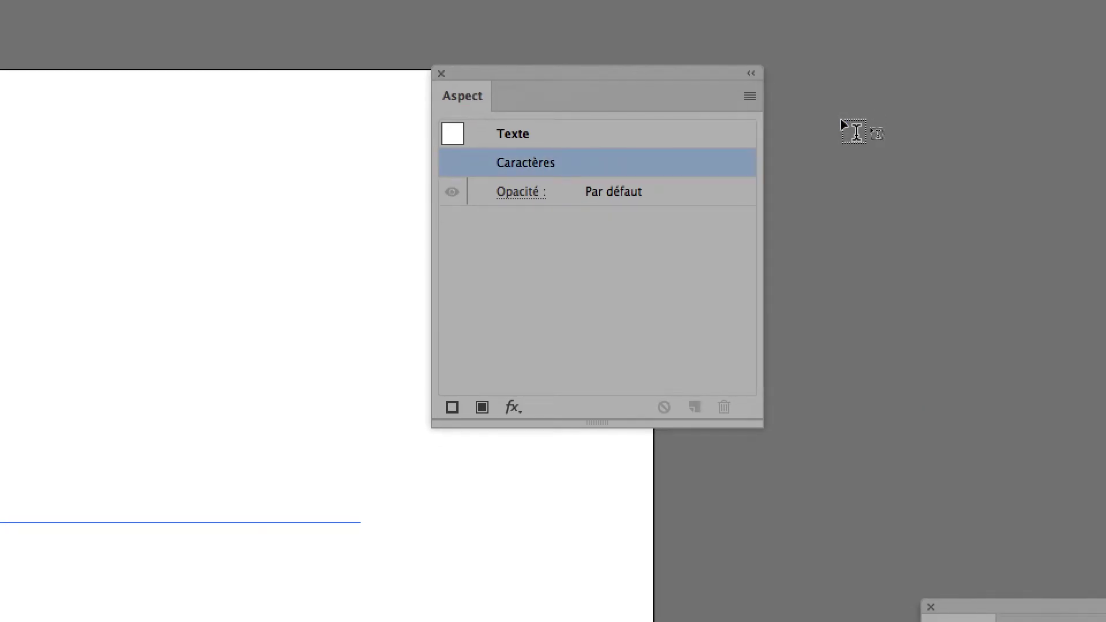
{"action": "left_click", "coordinate": [722, 122]}
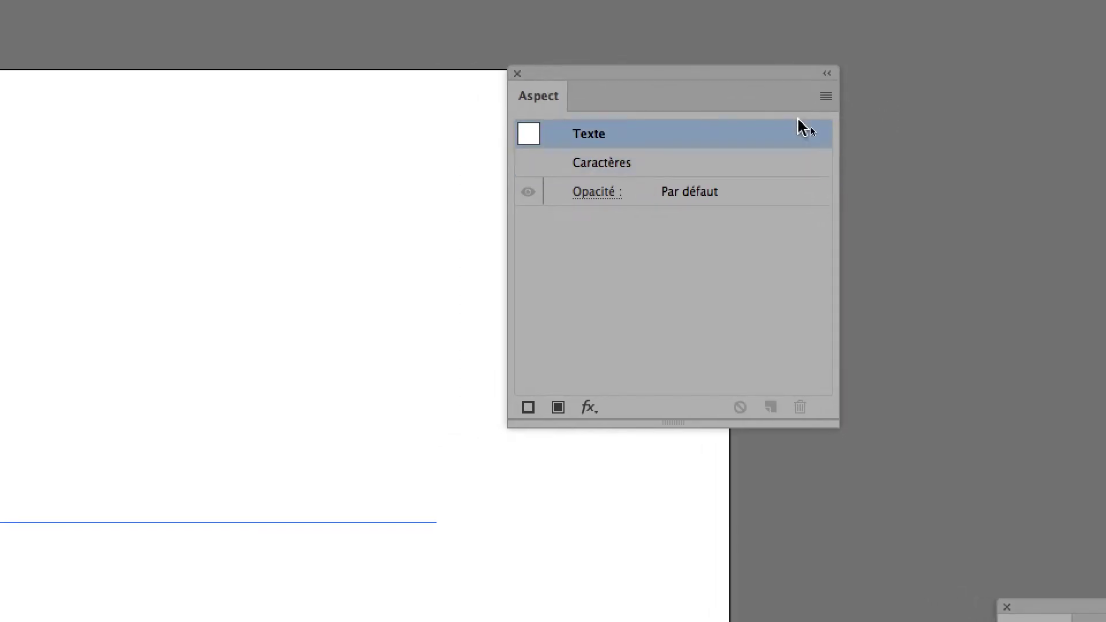
{"action": "left_click", "coordinate": [825, 97]}
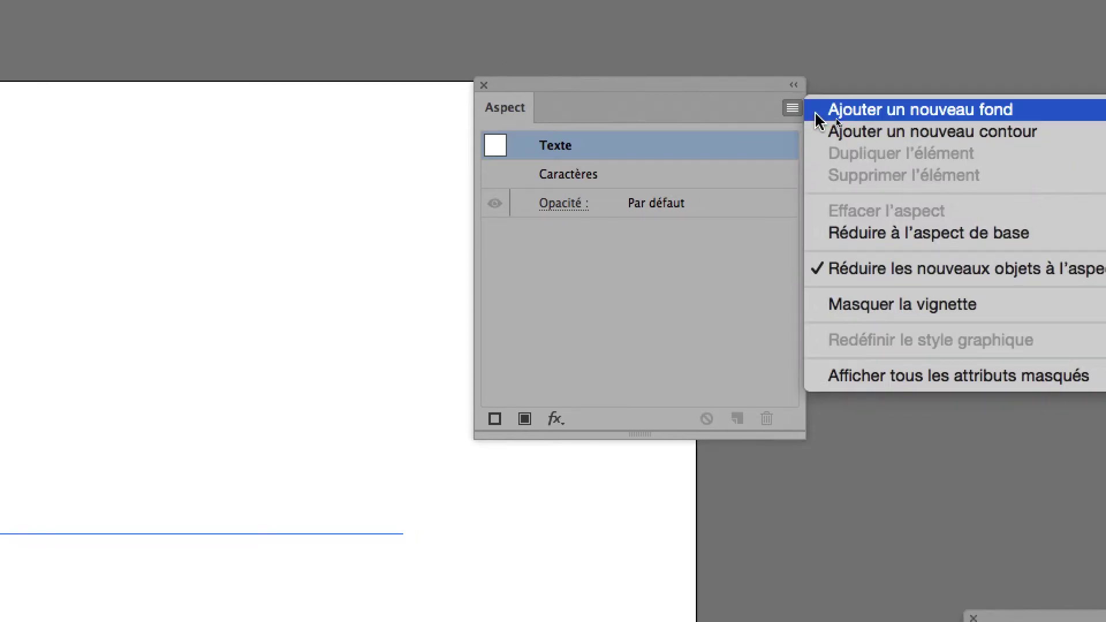
{"action": "left_click", "coordinate": [816, 110]}
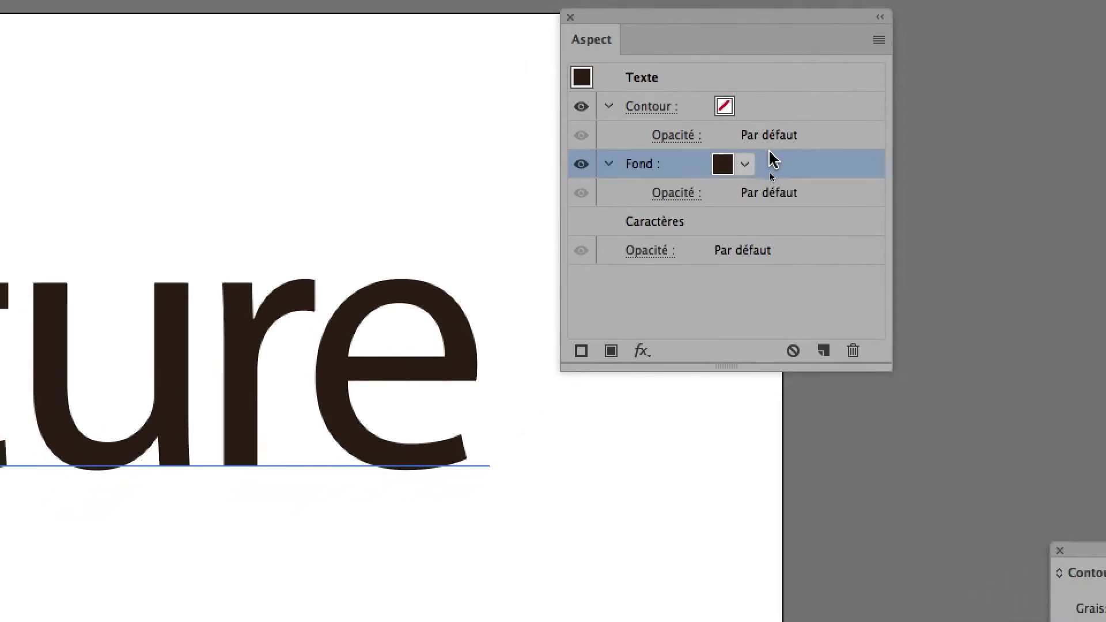
Compare the controls offered by the new Contour and Fond attributes of the text object.
{"action": "left_click", "coordinate": [791, 109]}
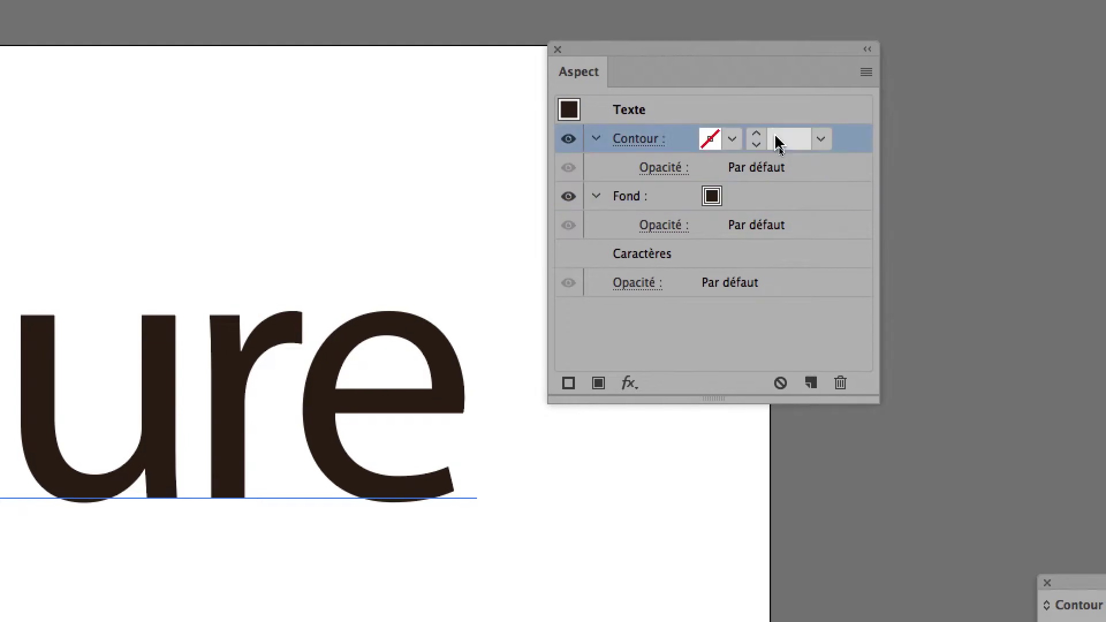
{"action": "left_click", "coordinate": [783, 199]}
{"action": "left_click", "coordinate": [791, 142]}
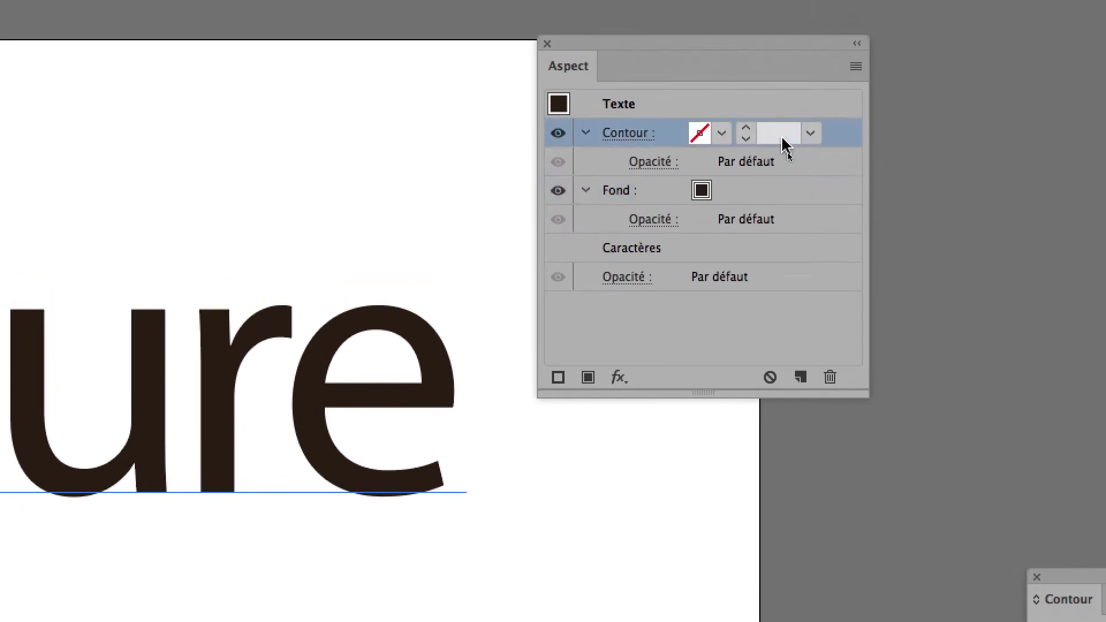
{"action": "left_click", "coordinate": [778, 198]}
View the colour swatches available for the text's Fond in an enlarged list, check its display options, and close it.
{"action": "left_click", "coordinate": [723, 195]}
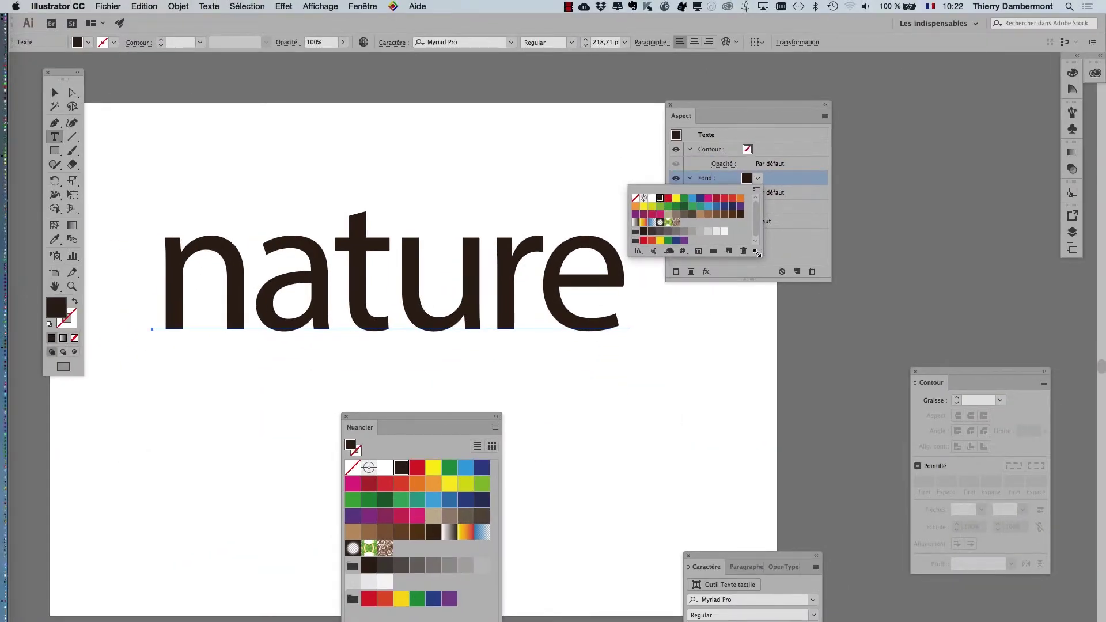
{"action": "left_click_drag", "start_coordinate": [758, 353], "coordinate": [766, 378]}
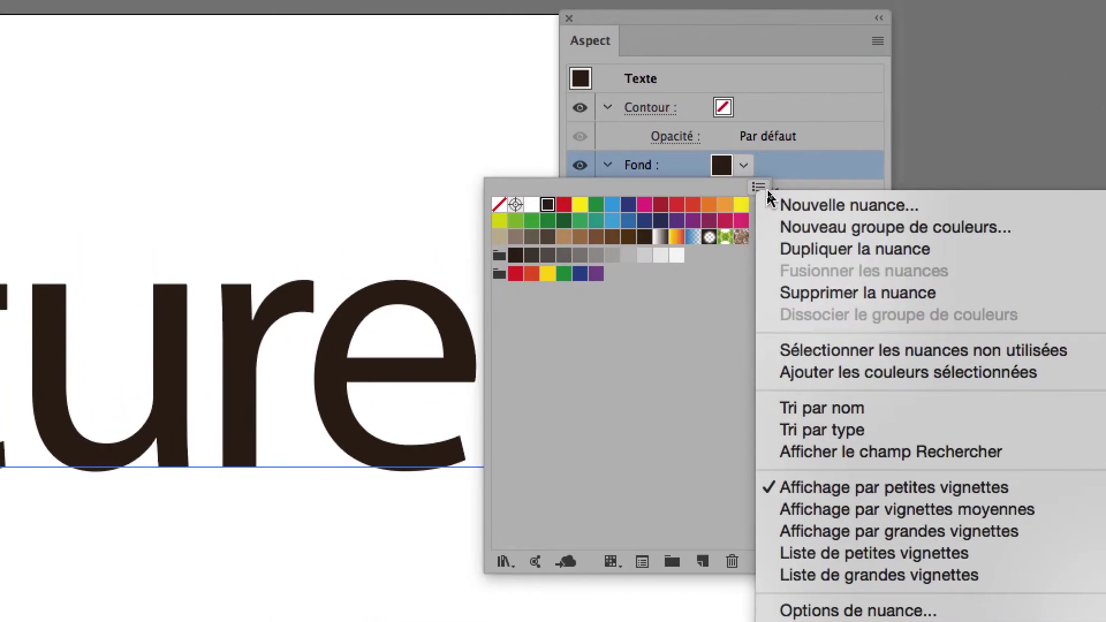
{"action": "left_click", "coordinate": [766, 193]}
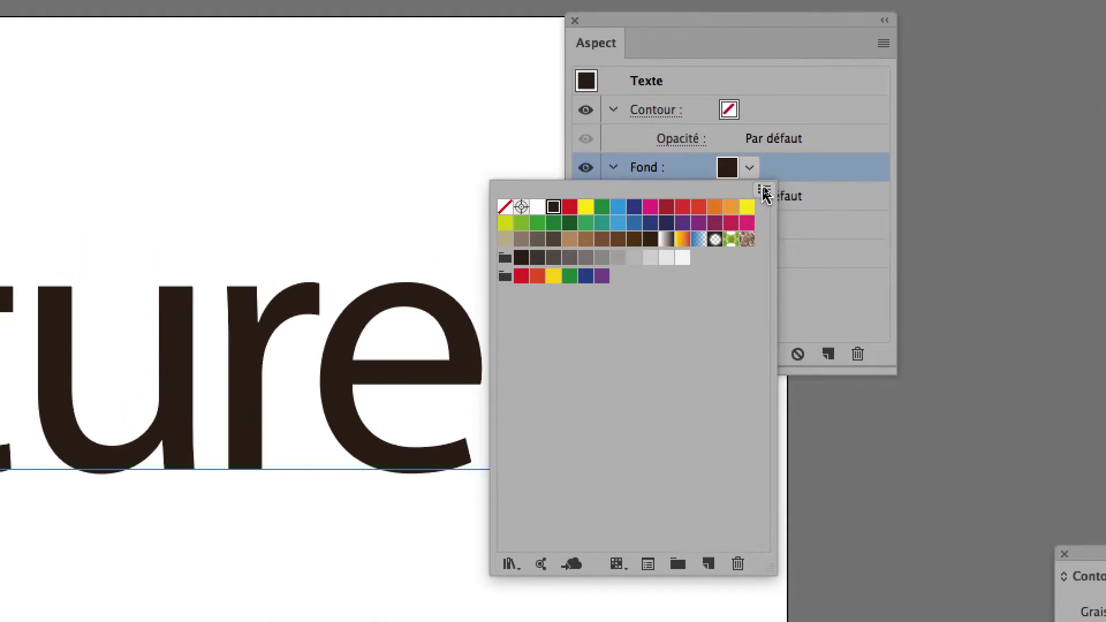
{"action": "left_click", "coordinate": [748, 168]}
{"action": "left_click", "coordinate": [756, 180]}
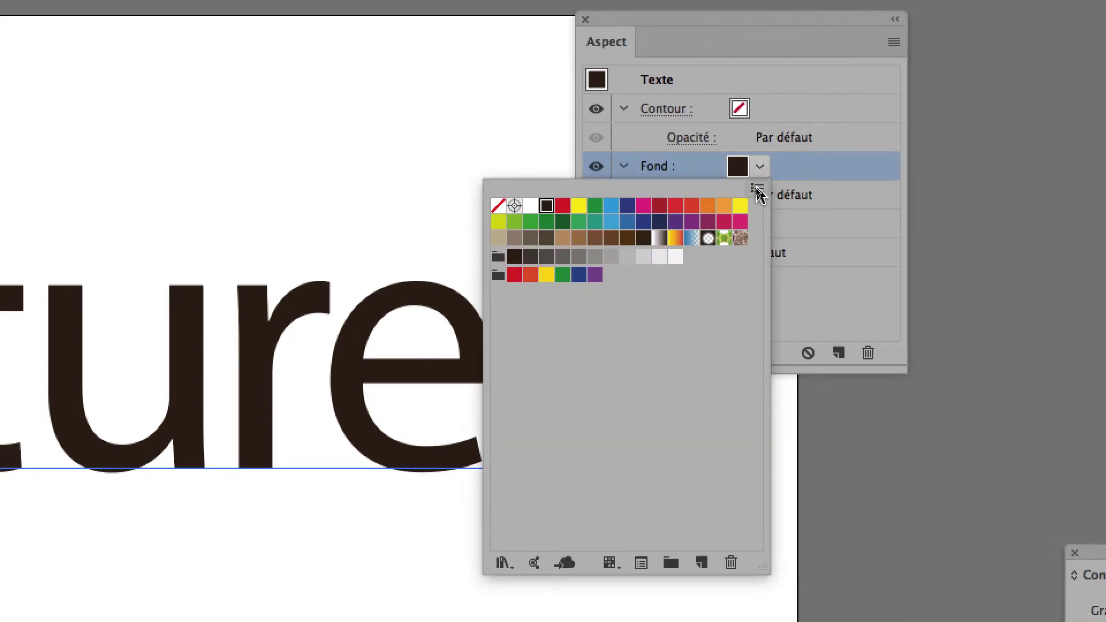
{"action": "left_click", "coordinate": [758, 191]}
{"action": "key", "text": "Escape"}
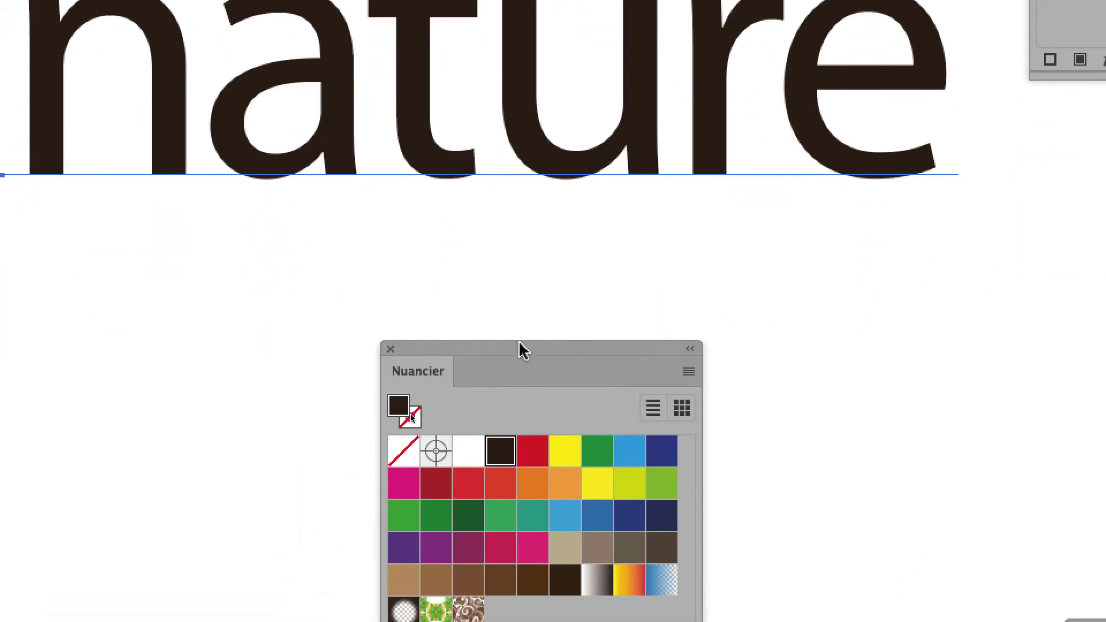
Compare the Nuancier's swatches and options with the colour choices of the text's Fond attribute.
{"action": "left_click_drag", "start_coordinate": [521, 350], "coordinate": [728, 0]}
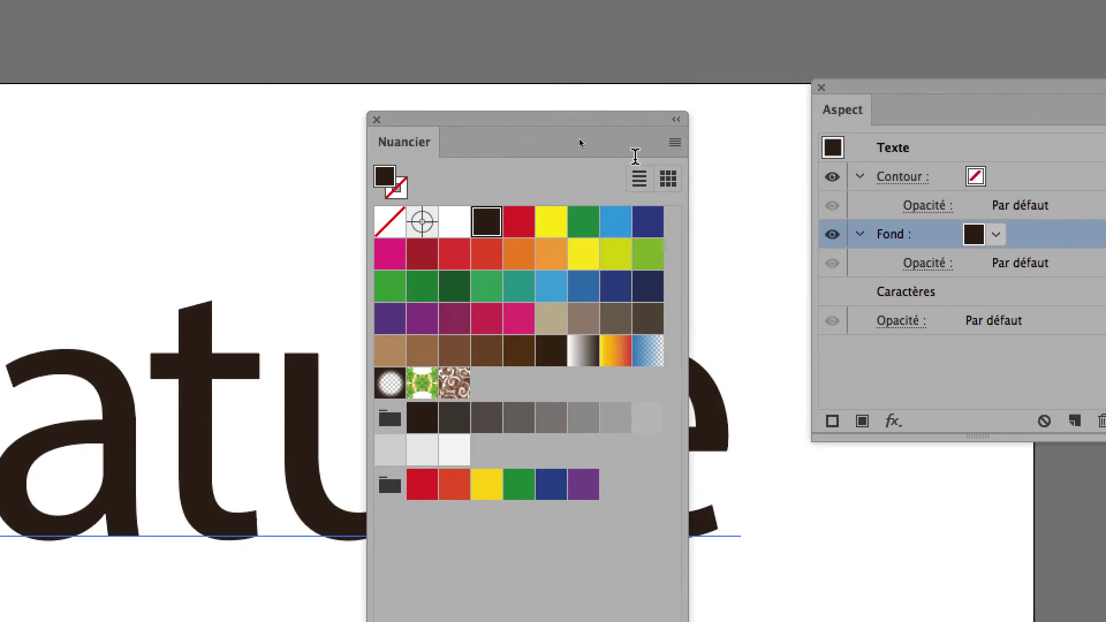
{"action": "left_click", "coordinate": [675, 142]}
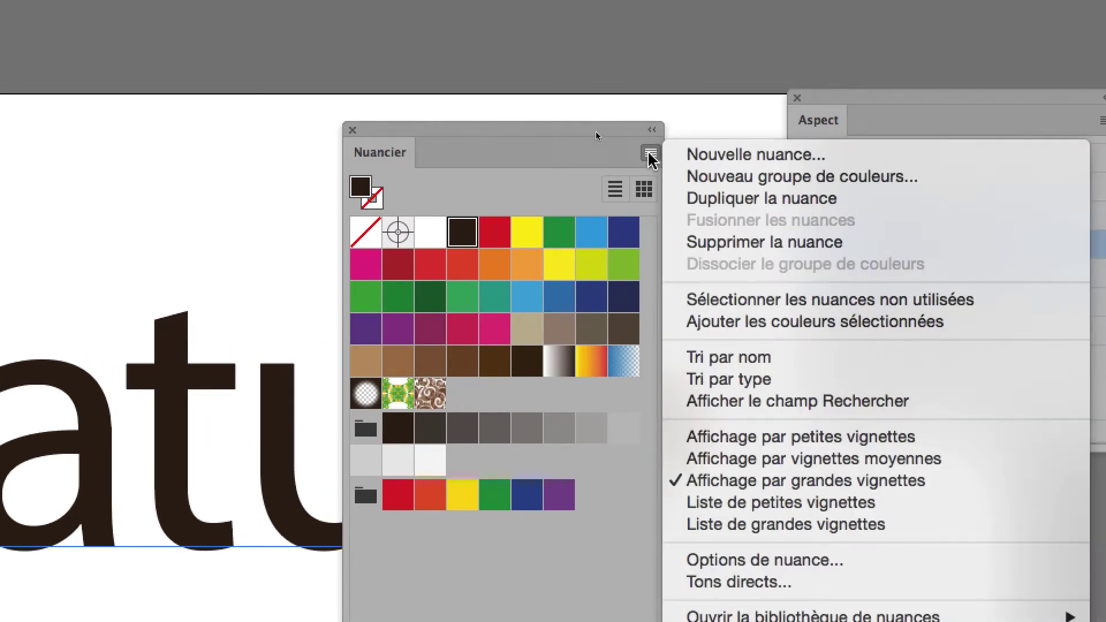
{"action": "key", "text": "Escape"}
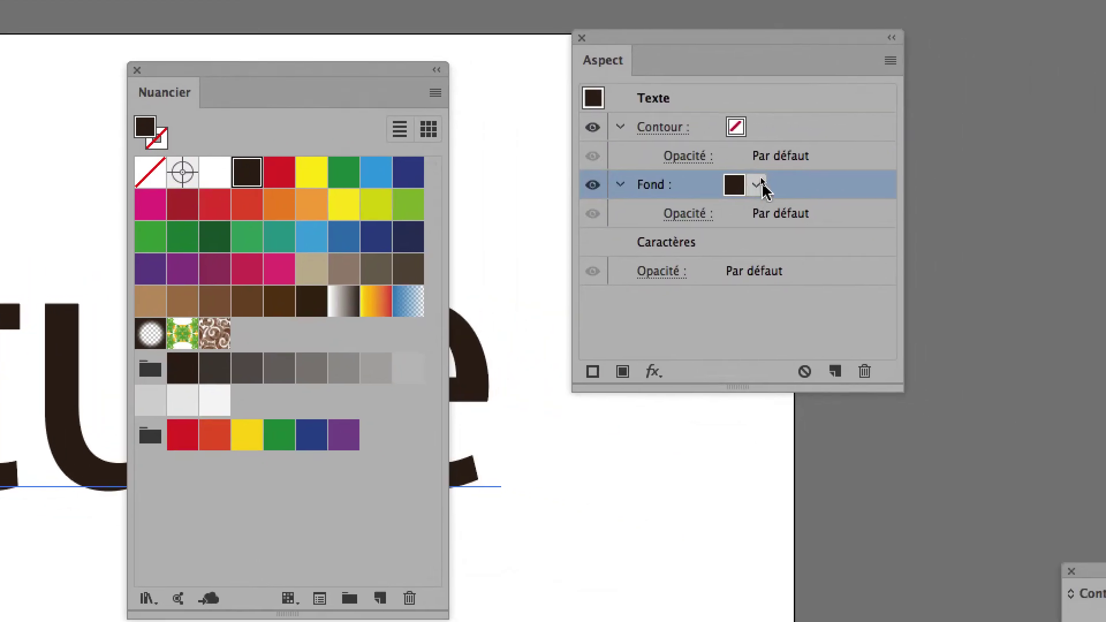
{"action": "left_click", "coordinate": [941, 229]}
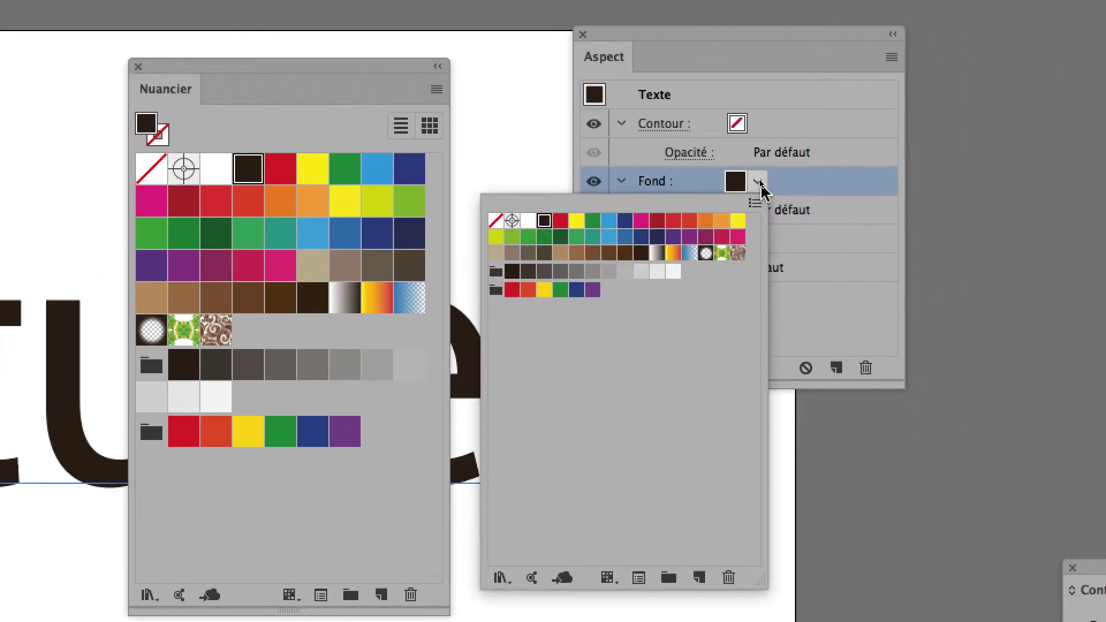
{"action": "left_click", "coordinate": [759, 183]}
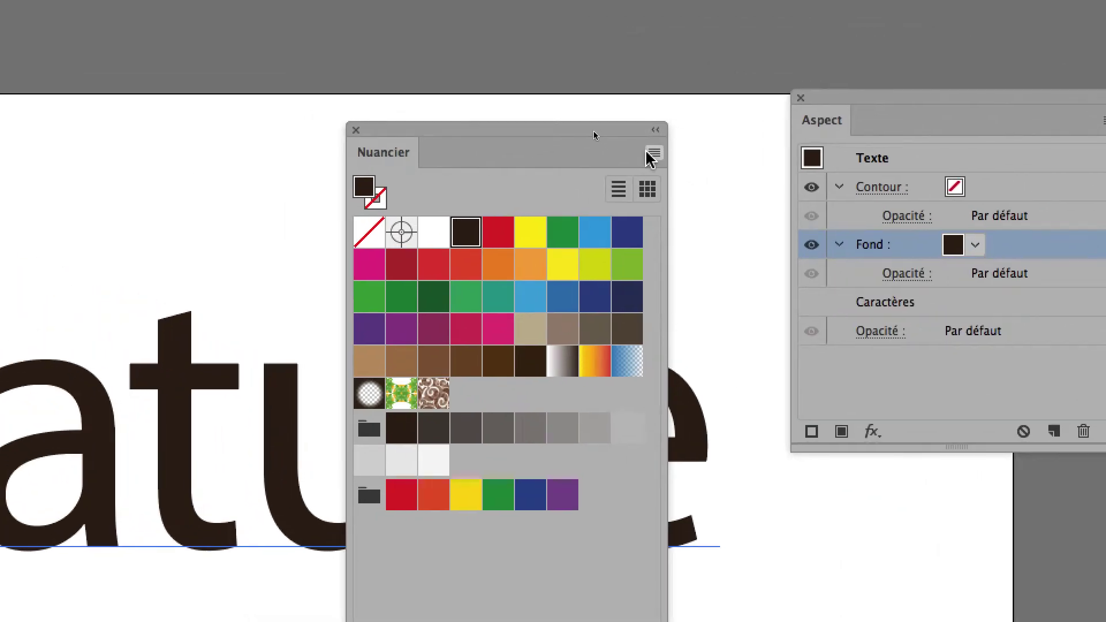
Load the swatches of Sans titre - 6.ai from the JOUR 3 IVE folder as another swatch library.
{"action": "left_click", "coordinate": [649, 154]}
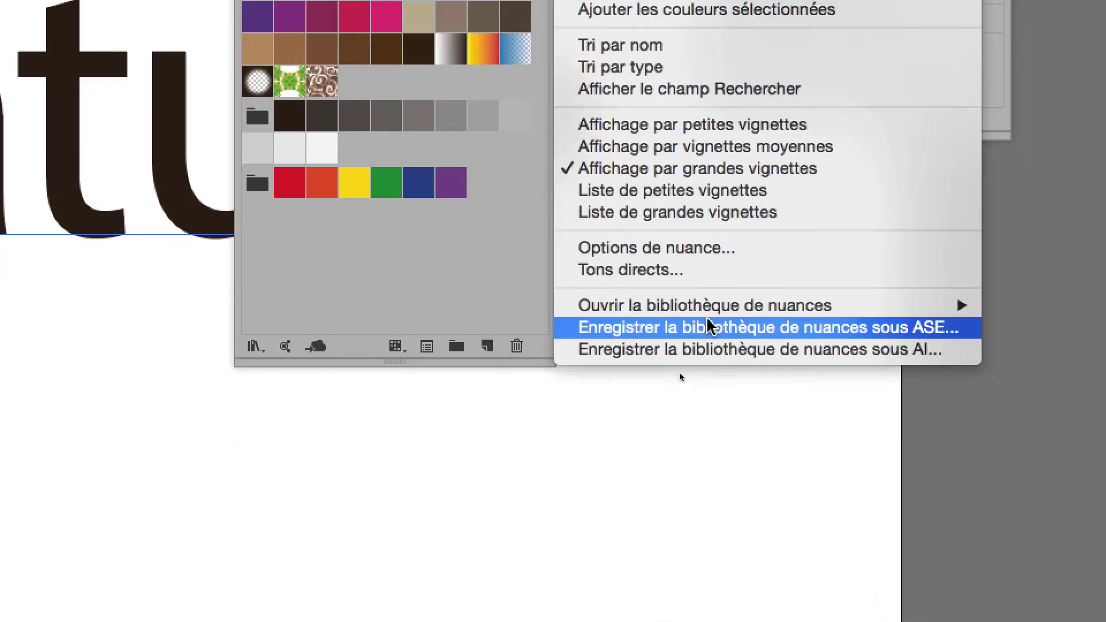
{"action": "mouse_move", "coordinate": [711, 311]}
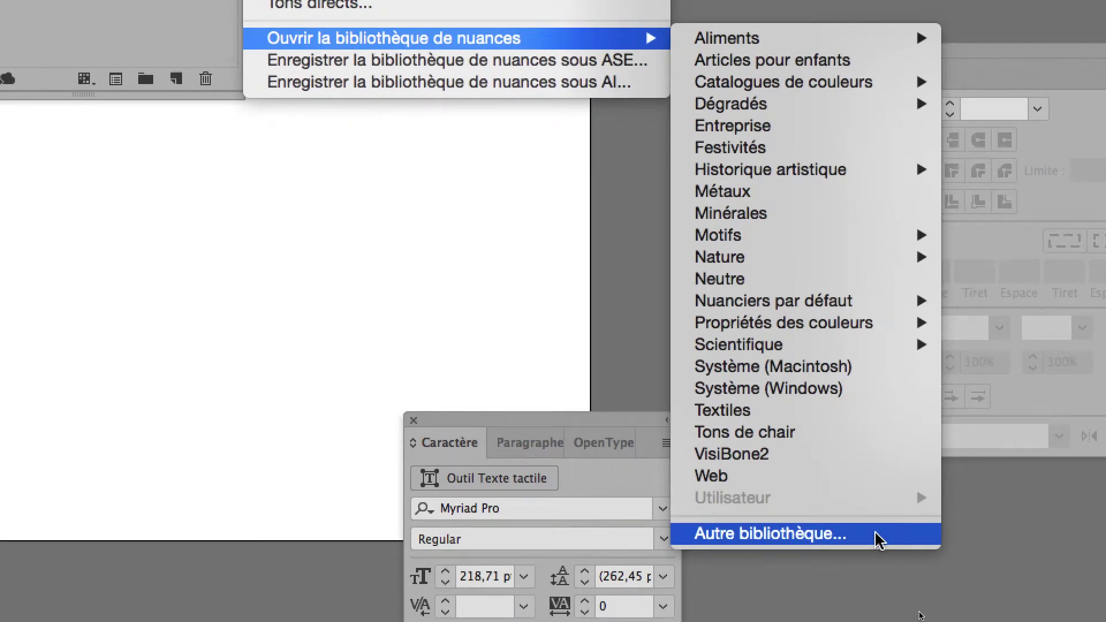
{"action": "left_click", "coordinate": [880, 540]}
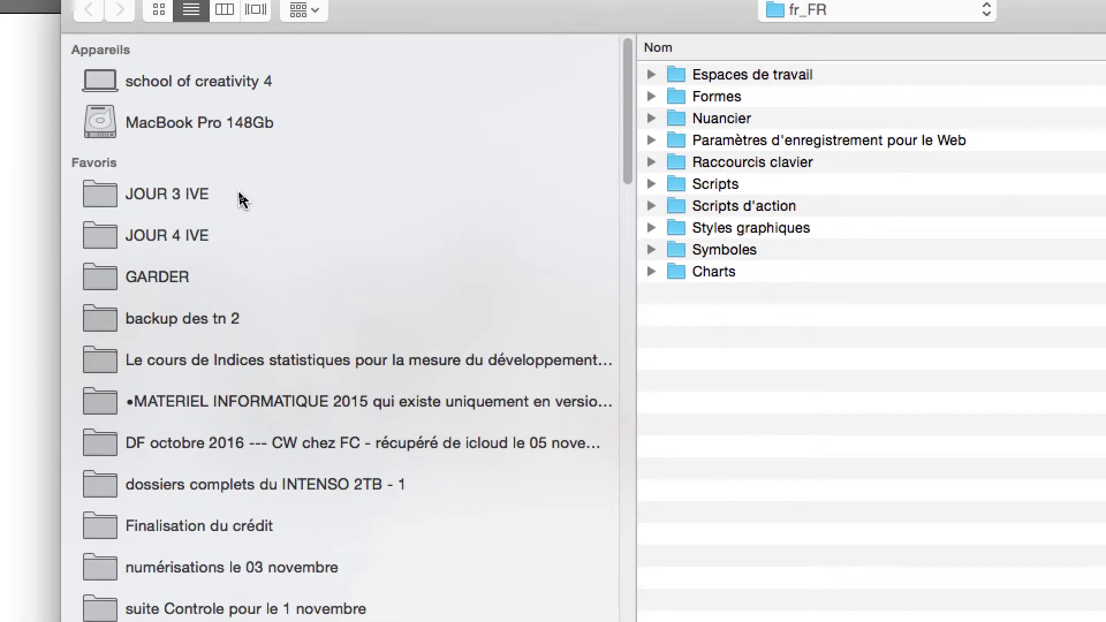
{"action": "left_click", "coordinate": [245, 198]}
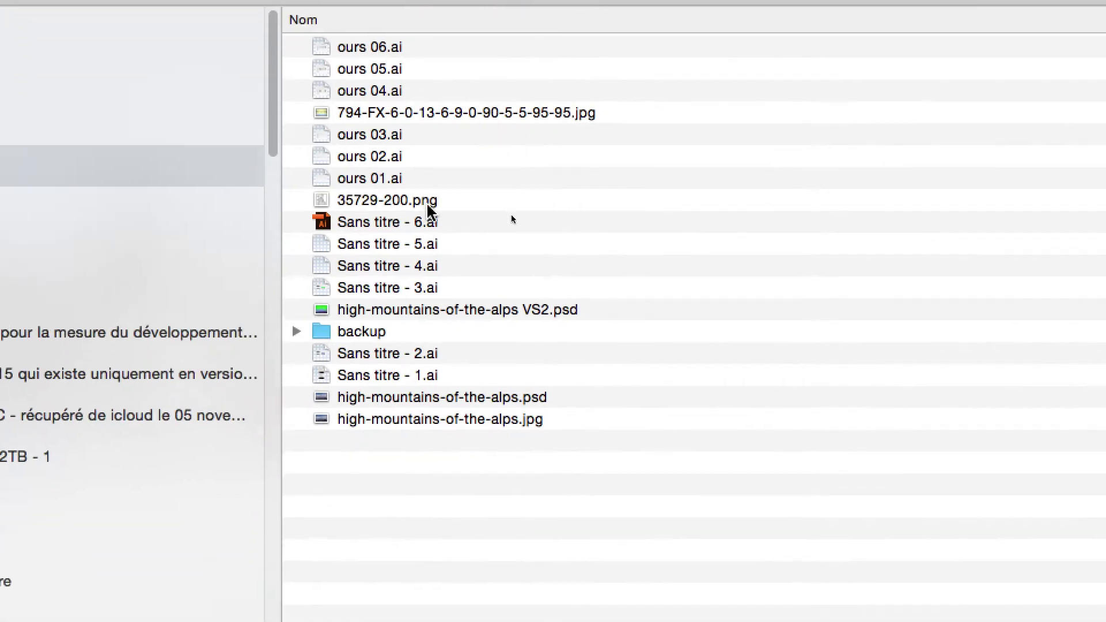
{"action": "left_click", "coordinate": [465, 311]}
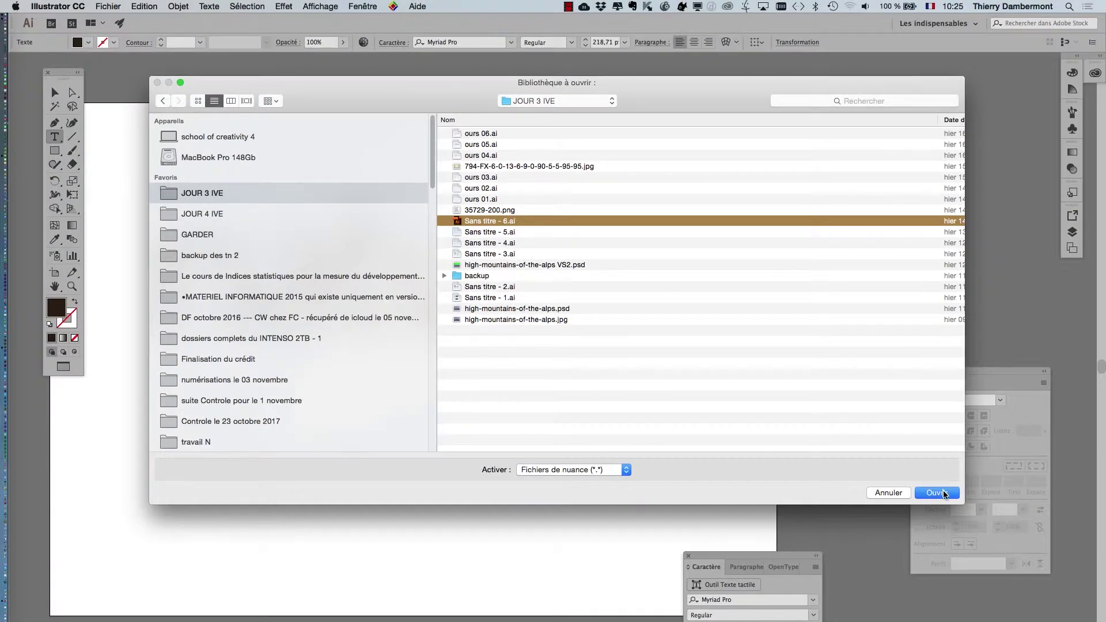
{"action": "left_click", "coordinate": [945, 494]}
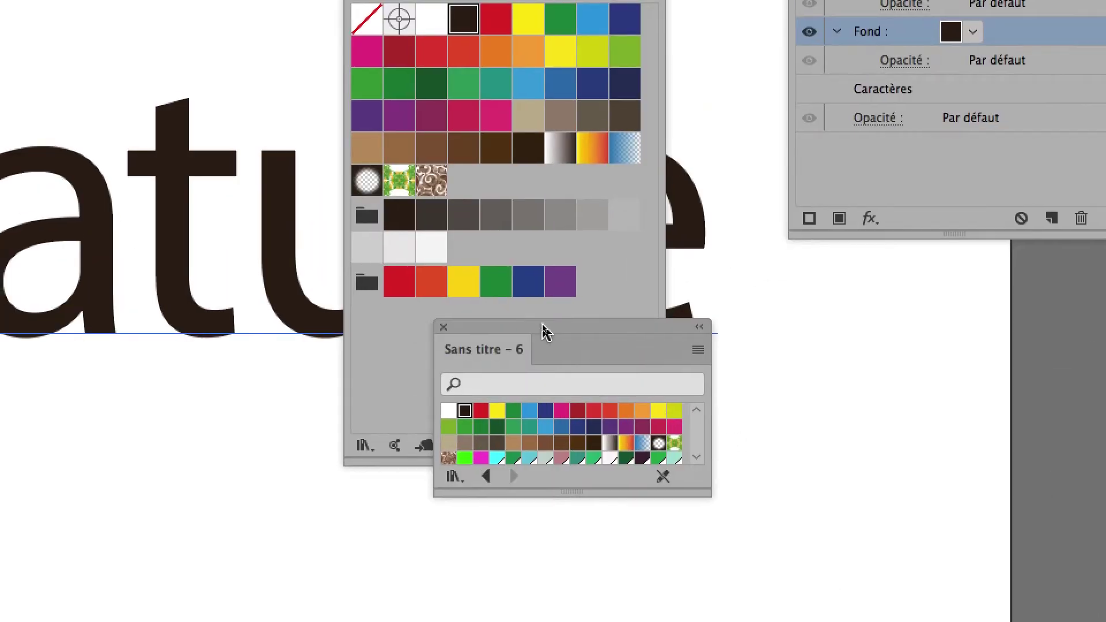
Enlarge the Sans titre - 6 swatch library, place it over the start of the "nature" text, and check its options.
{"action": "left_click_drag", "start_coordinate": [546, 329], "coordinate": [646, 328]}
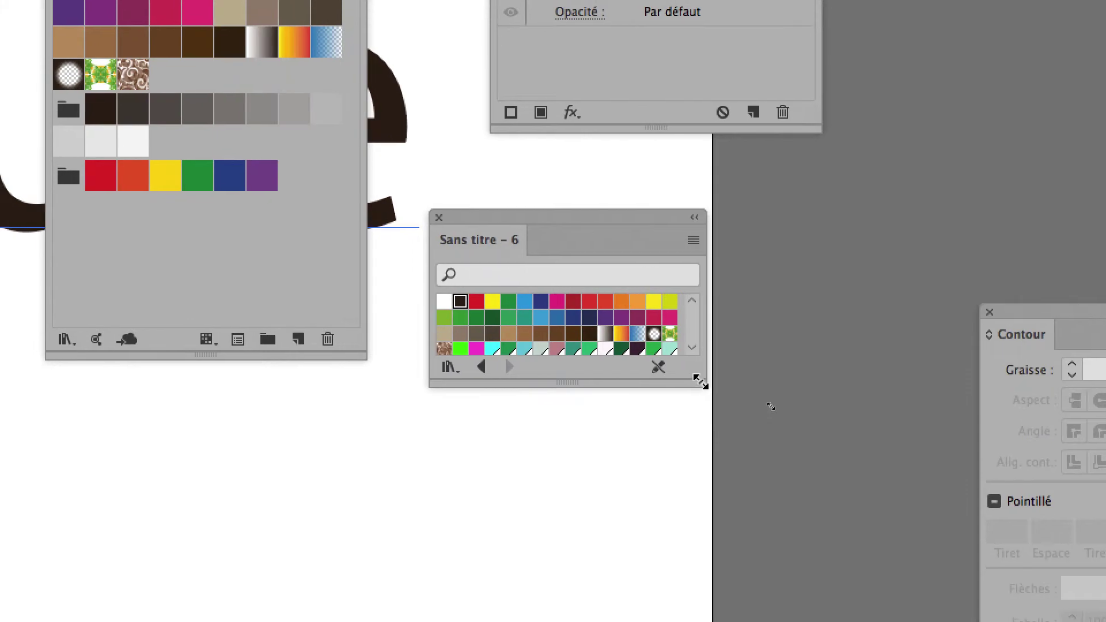
{"action": "left_click_drag", "start_coordinate": [699, 381], "coordinate": [718, 479]}
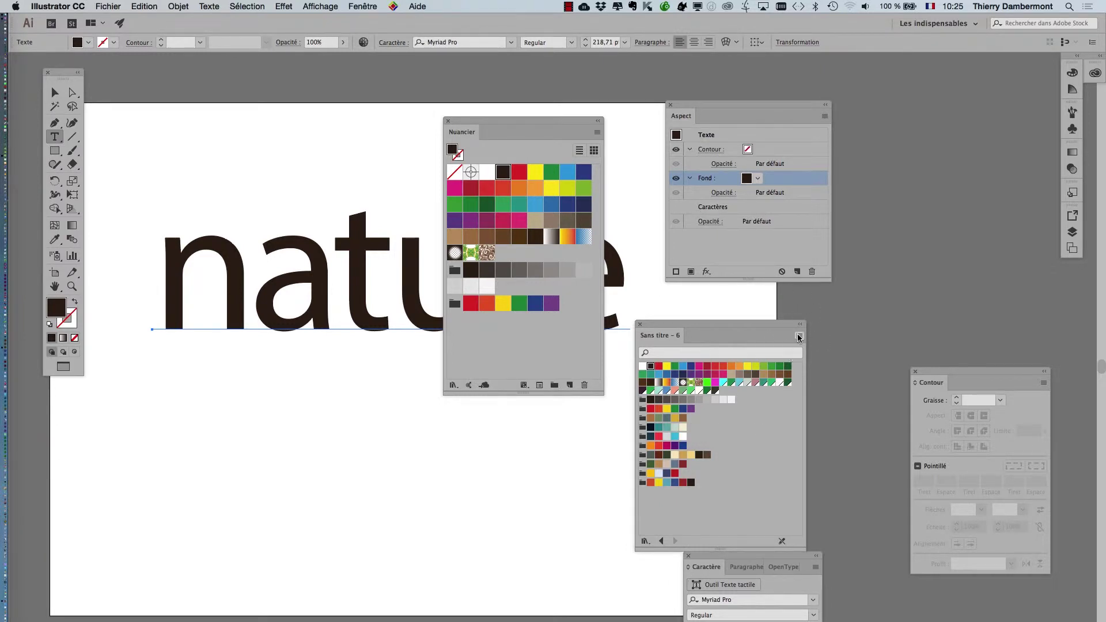
{"action": "left_click_drag", "start_coordinate": [751, 322], "coordinate": [270, 91]}
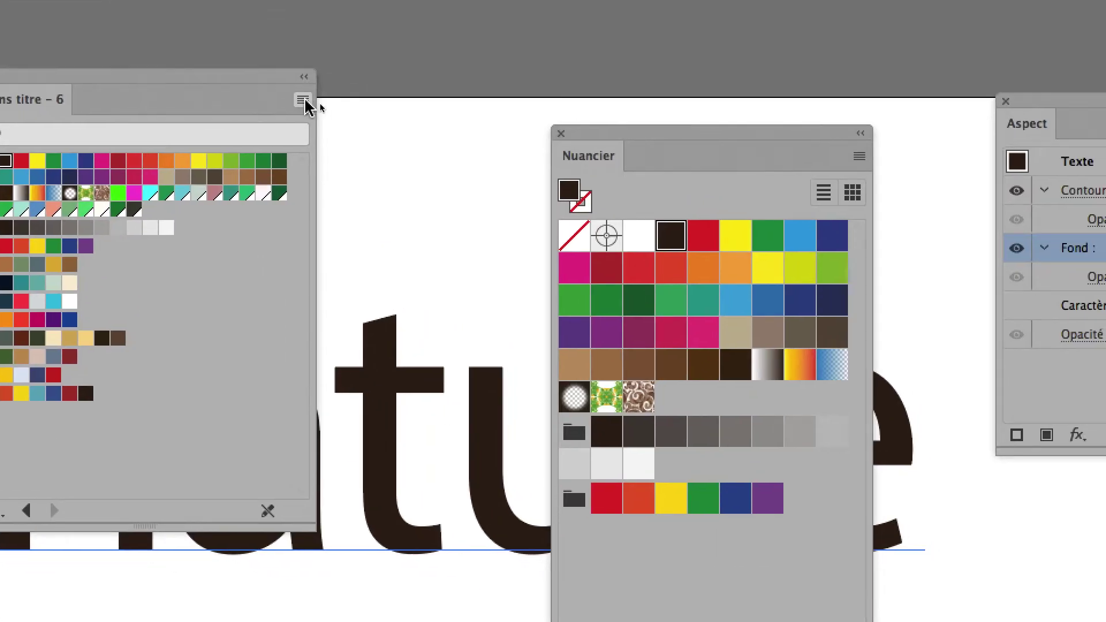
{"action": "left_click", "coordinate": [303, 102]}
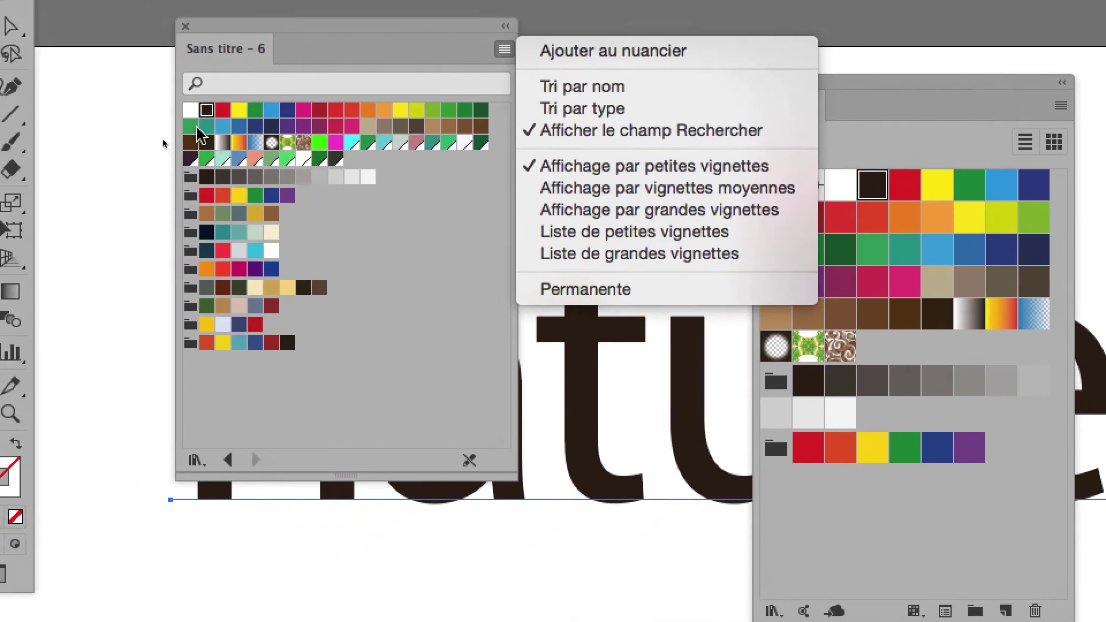
{"action": "left_click", "coordinate": [193, 114]}
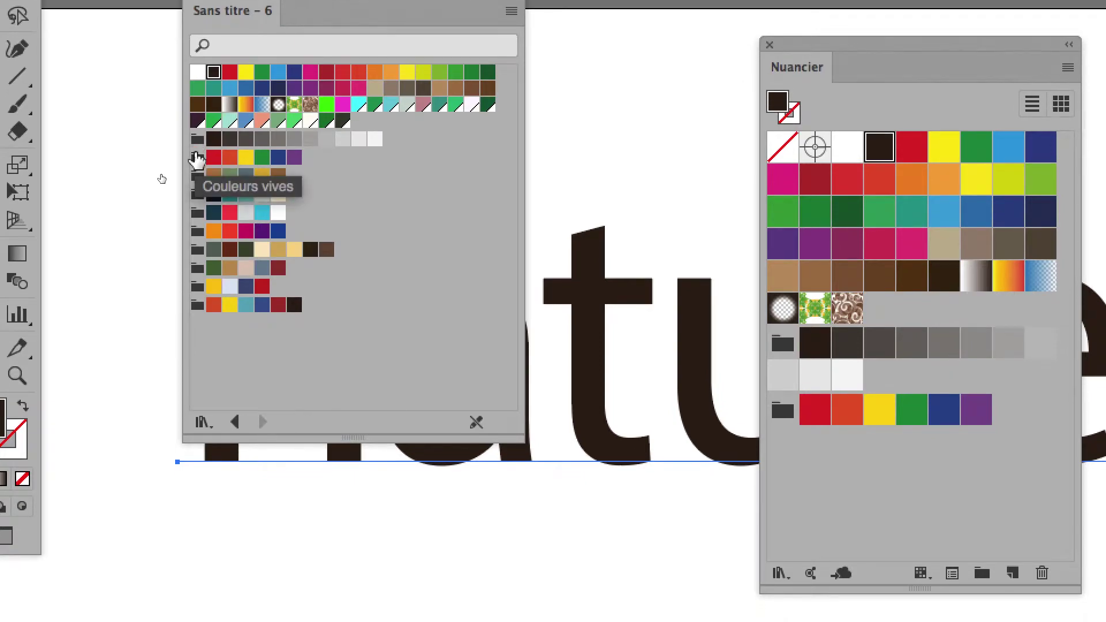
Try selecting the library's colour groups as a continuous range from Couleurs vives to the last group.
{"action": "left_click", "coordinate": [197, 165]}
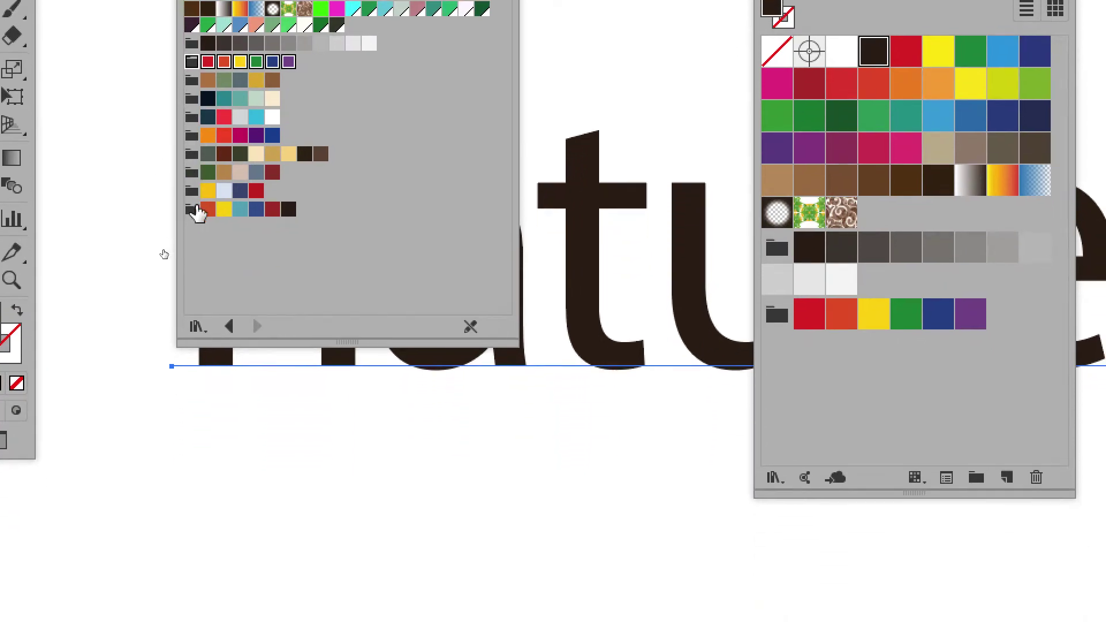
{"action": "left_click", "coordinate": [196, 222], "text": "shift"}
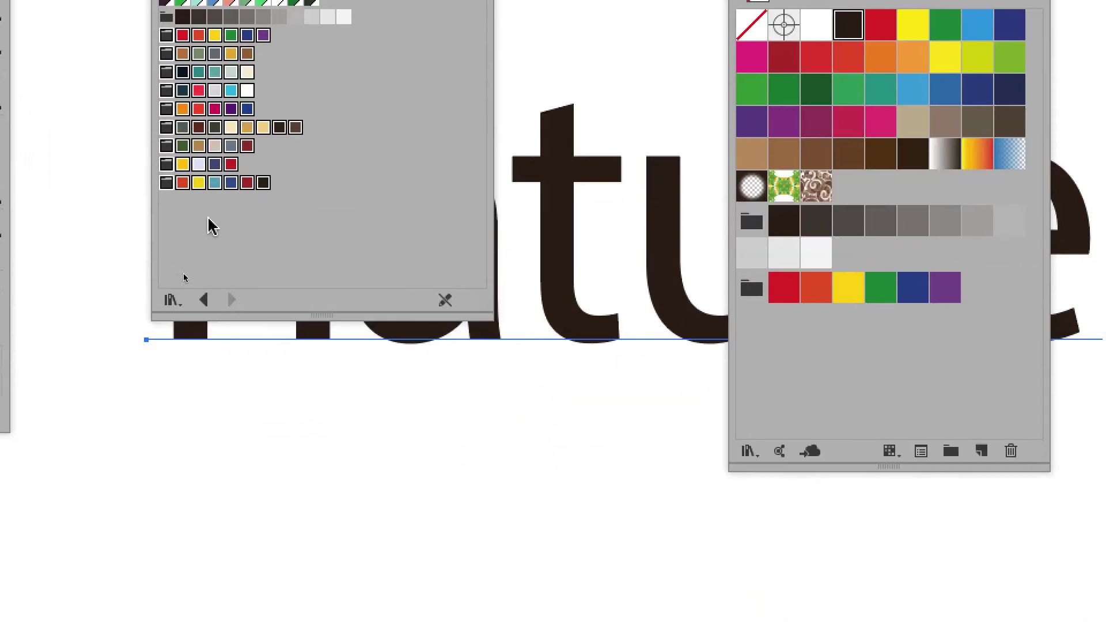
{"action": "left_click", "coordinate": [236, 291]}
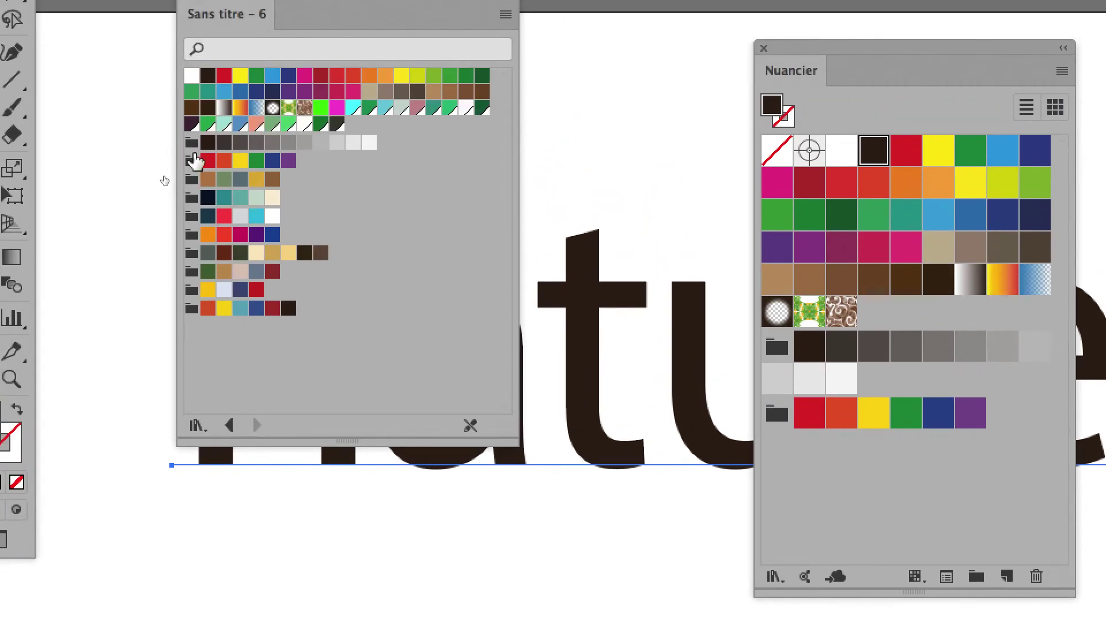
{"action": "left_click", "coordinate": [193, 172]}
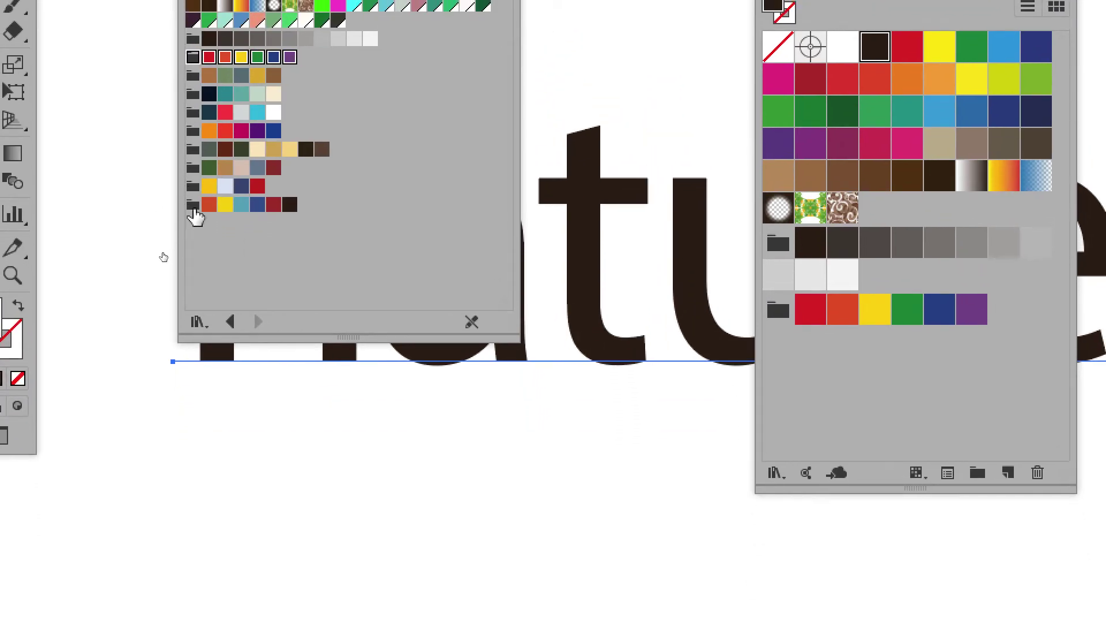
{"action": "left_click", "coordinate": [197, 215]}
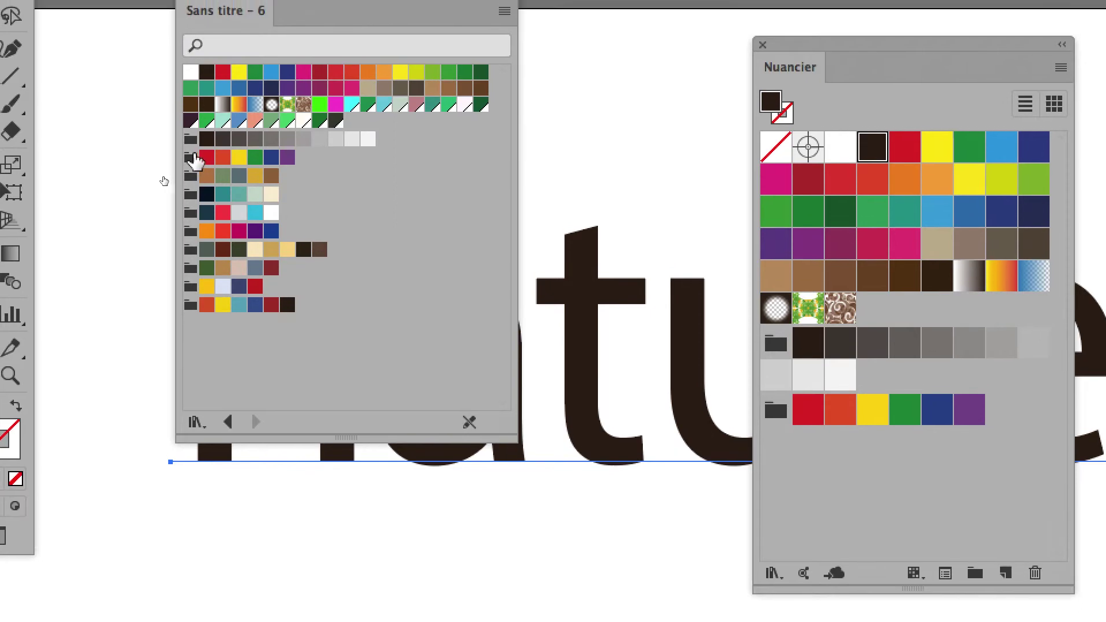
Try selecting only separate colour groups in the library, starting with Couleurs vives and skipping some groups between.
{"action": "left_click", "coordinate": [191, 148]}
{"action": "left_click", "coordinate": [190, 184], "text": "super"}
{"action": "left_click", "coordinate": [194, 199], "text": "super"}
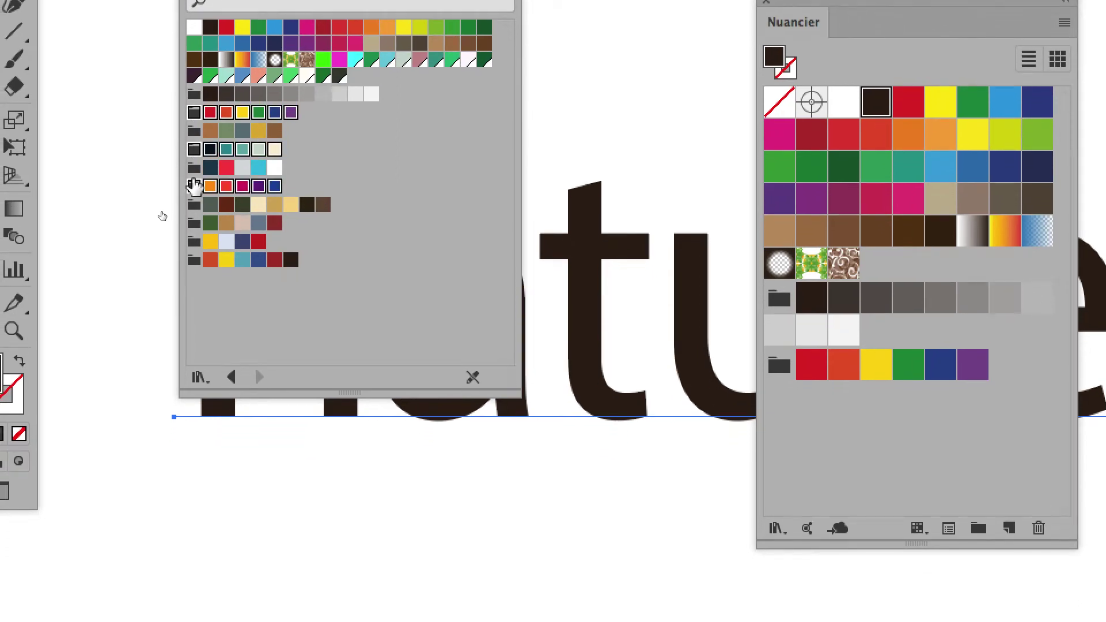
{"action": "left_click", "coordinate": [193, 218], "text": "super"}
{"action": "left_click", "coordinate": [194, 255], "text": "super"}
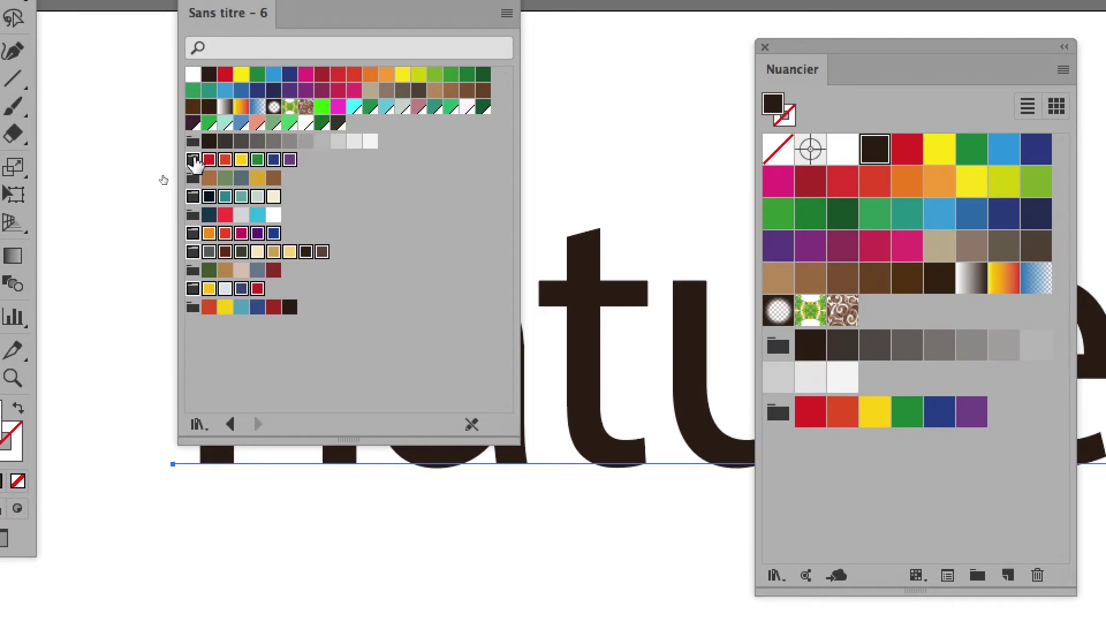
Select the library's swatches from the cyan spot colour through the last colour group and add them to the Nuancier.
{"action": "left_click", "coordinate": [193, 68]}
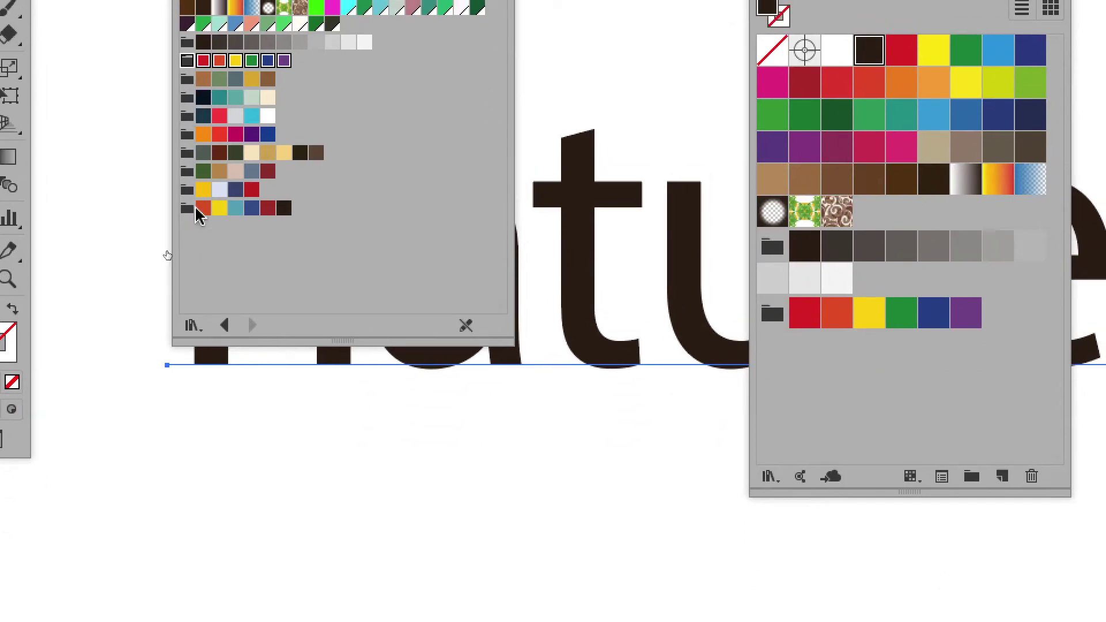
{"action": "left_click", "coordinate": [206, 269], "text": "shift"}
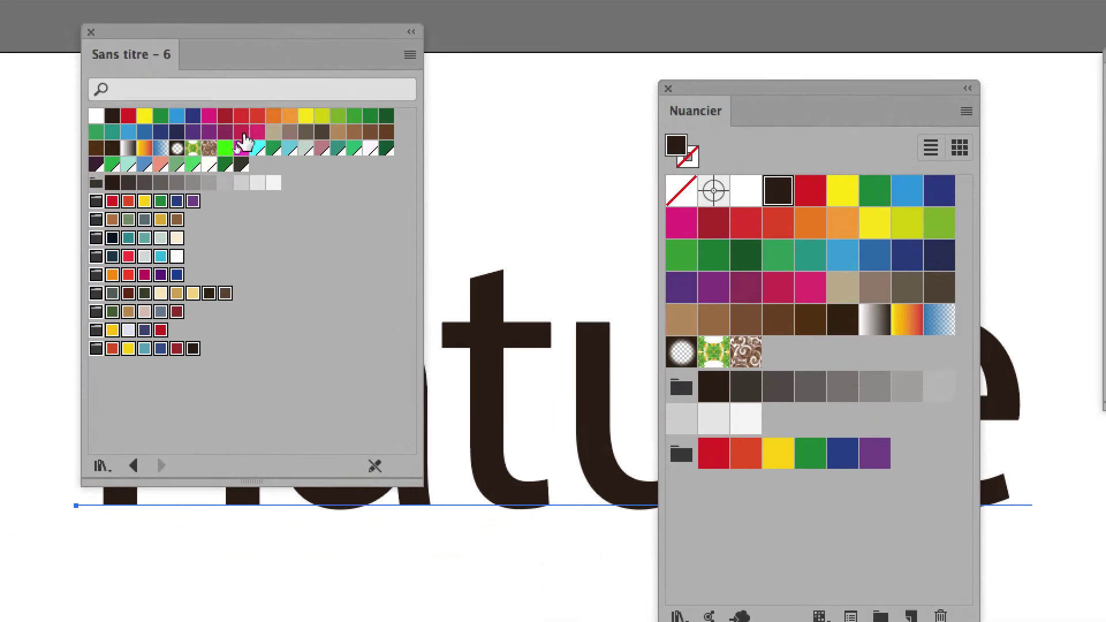
{"action": "left_click", "coordinate": [257, 149]}
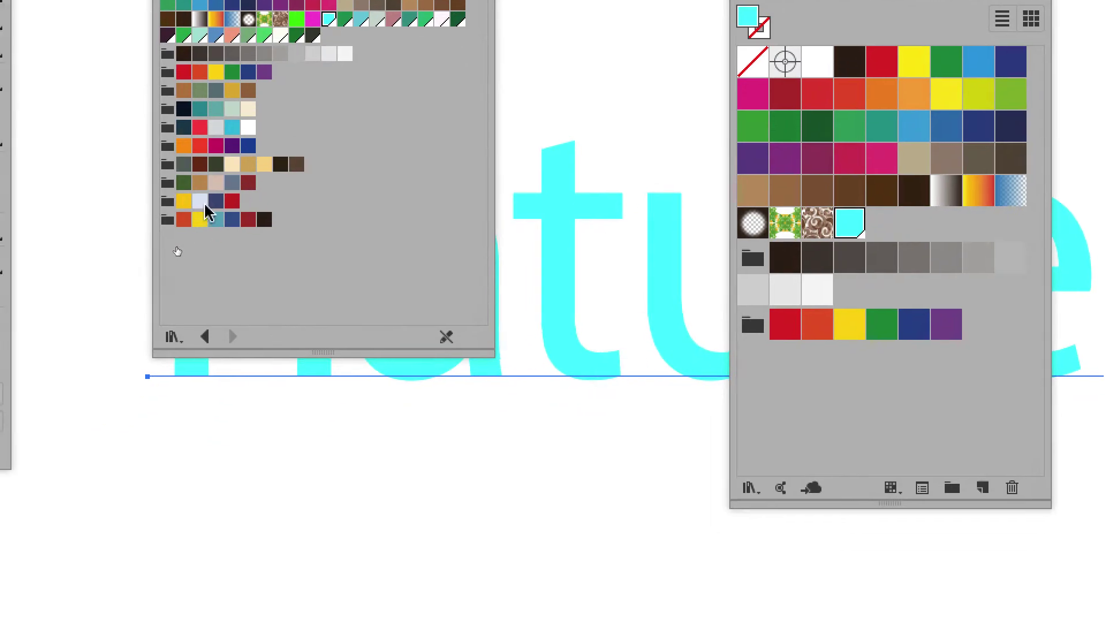
{"action": "left_click", "coordinate": [196, 213], "text": "shift"}
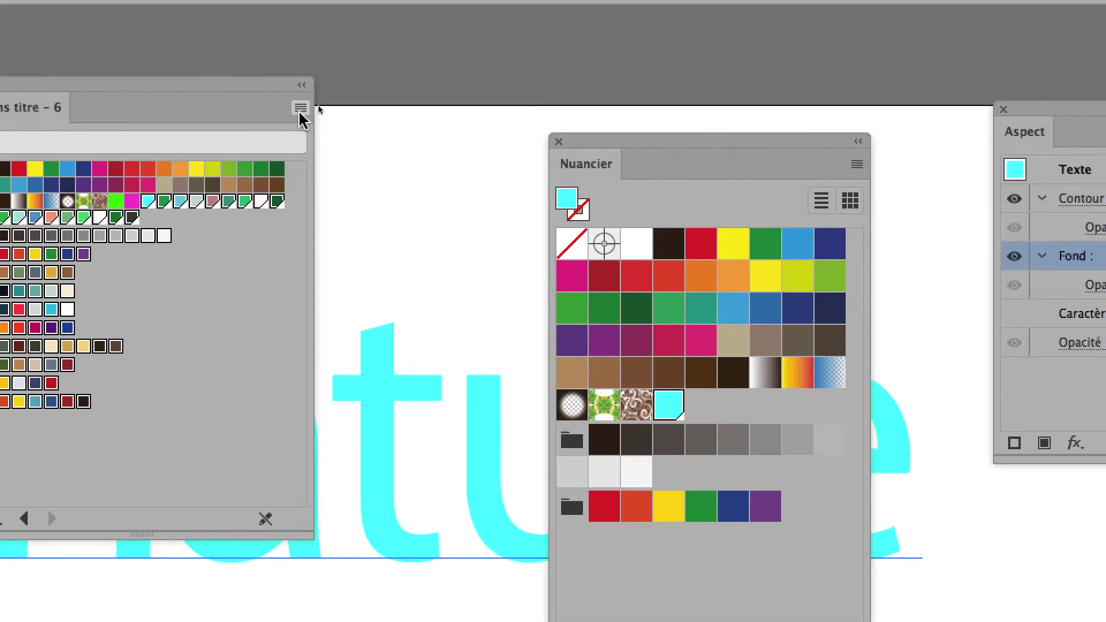
{"action": "left_click", "coordinate": [417, 33]}
{"action": "left_click", "coordinate": [321, 111]}
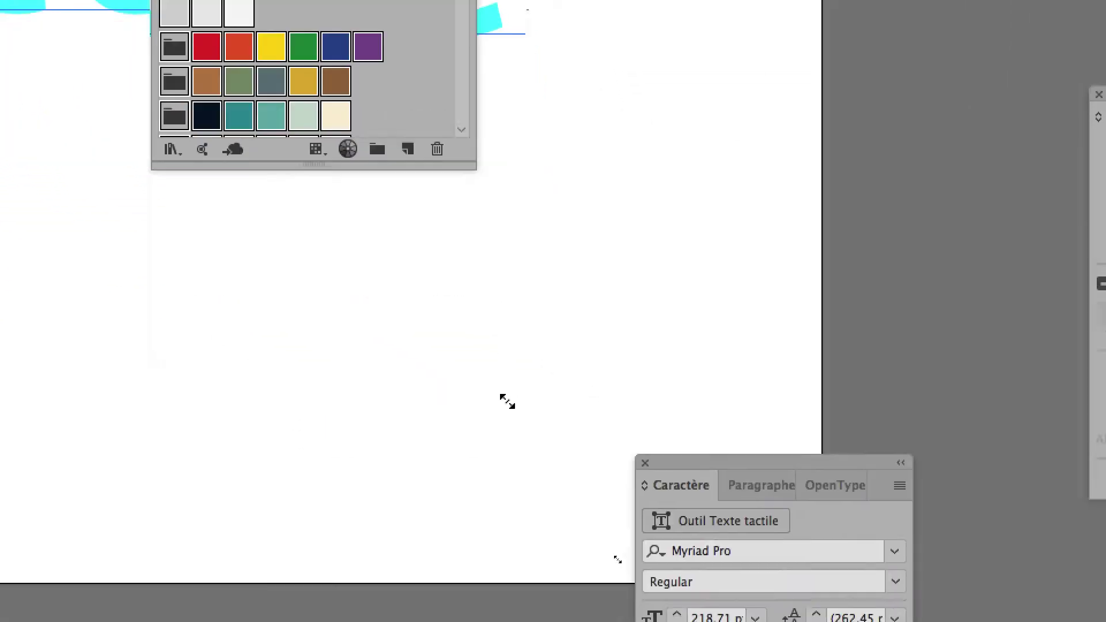
Close the Sans titre - 6 library, and enlarge the Nuancier and place it clear of the "nature" text.
{"action": "left_click_drag", "start_coordinate": [507, 401], "coordinate": [504, 505]}
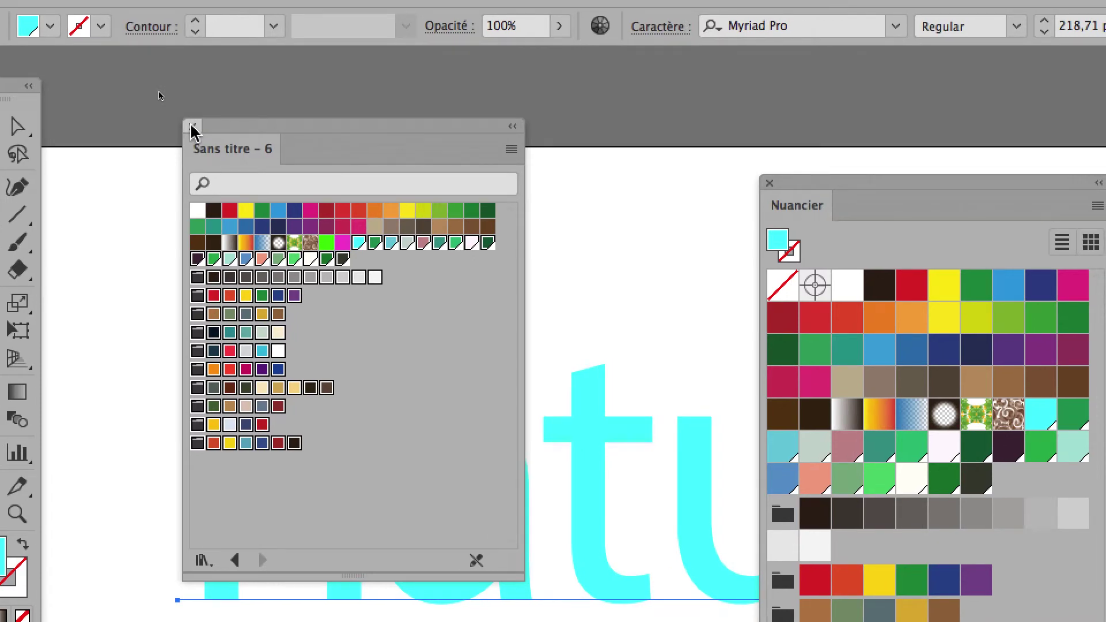
{"action": "left_click", "coordinate": [192, 126]}
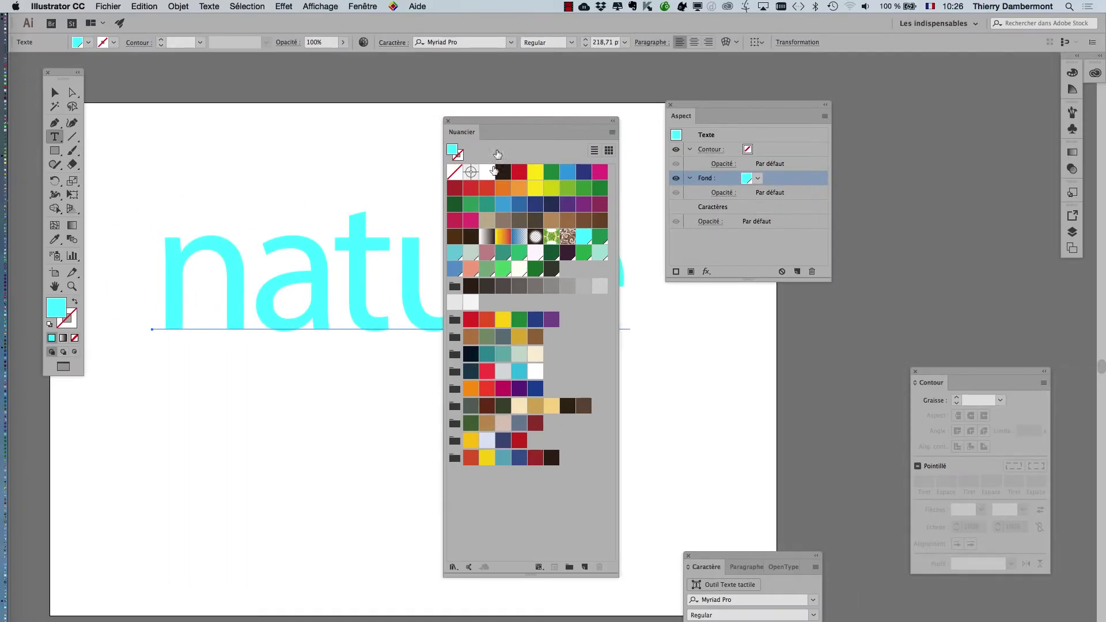
{"action": "left_click_drag", "start_coordinate": [523, 118], "coordinate": [903, 74]}
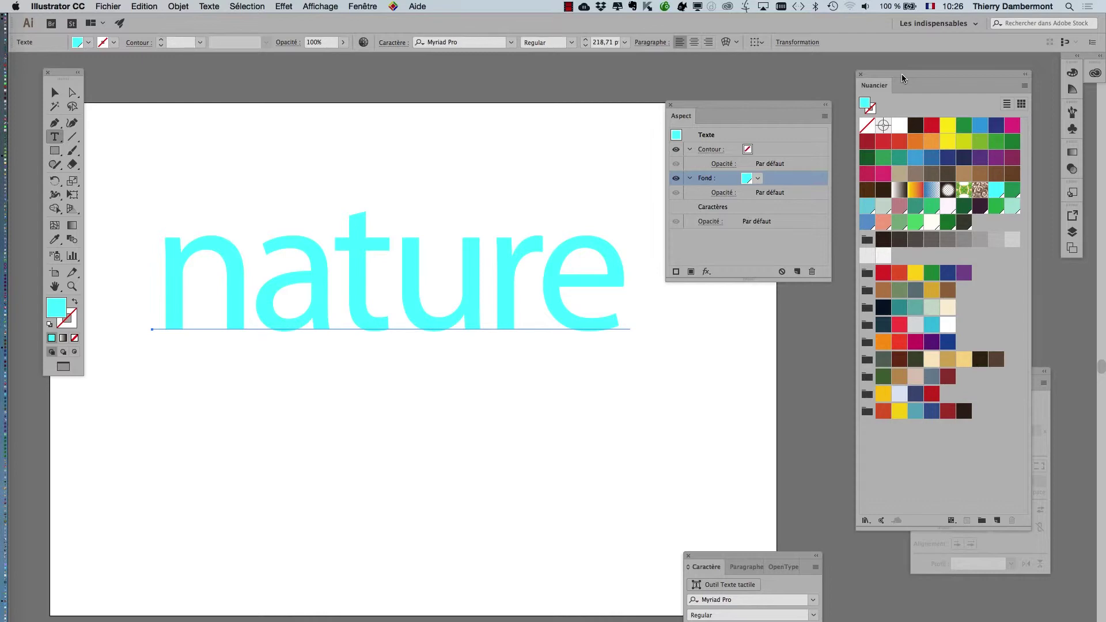
Create a new landscape A4 document in RVB mode, 297 × 210 mm, and dismiss the Adobe Stock tip.
{"action": "left_click", "coordinate": [114, 6]}
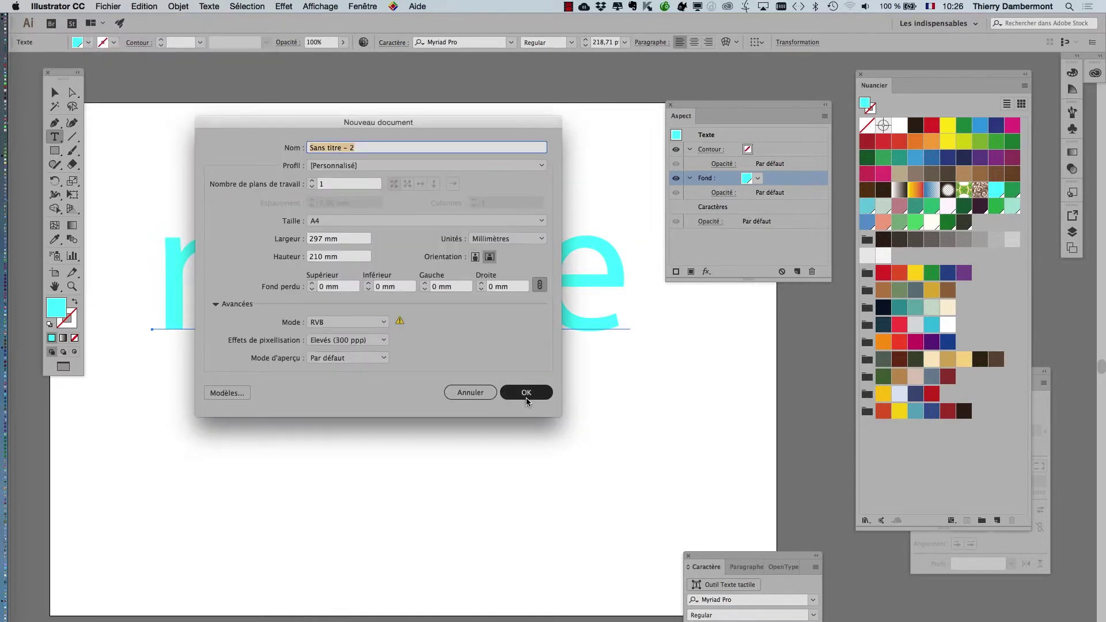
{"action": "left_click", "coordinate": [526, 393]}
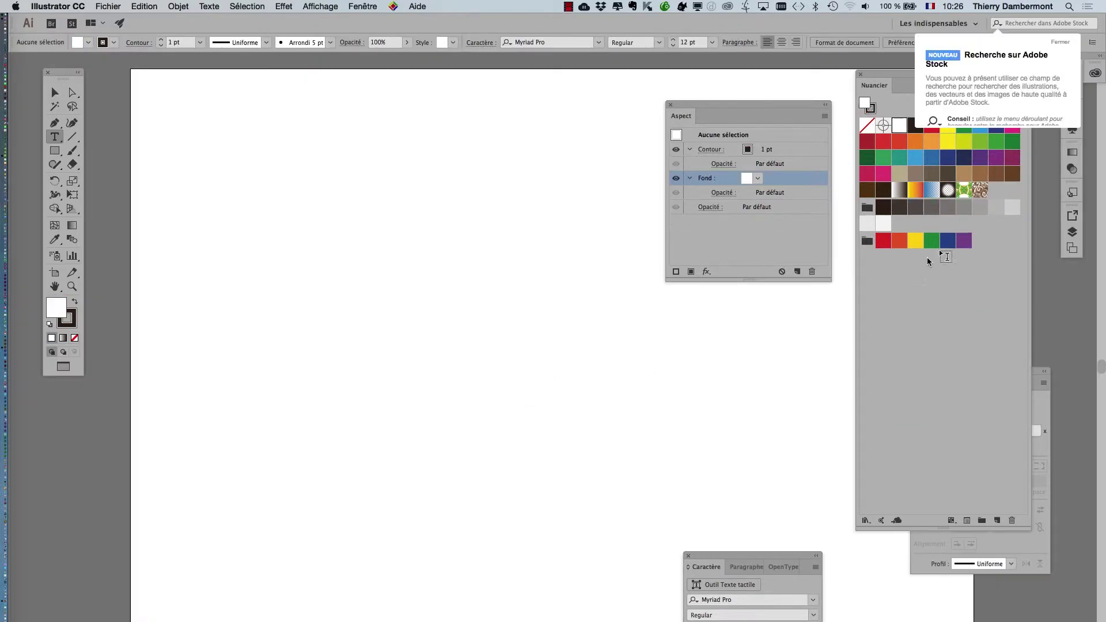
{"action": "left_click", "coordinate": [1060, 43]}
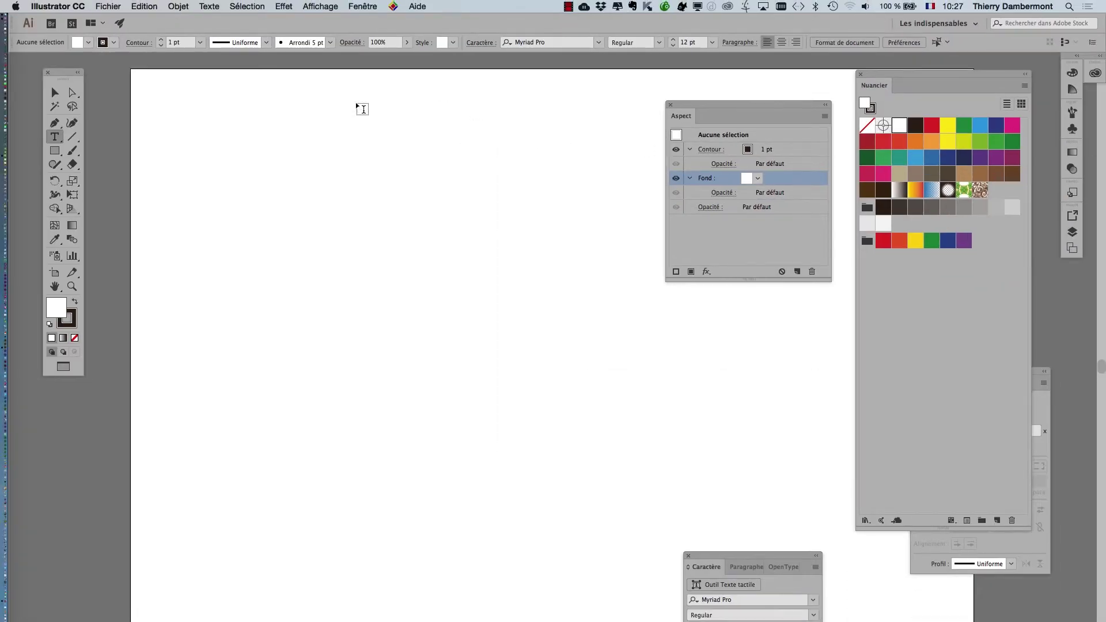
Change the screen mode to the normal window with document tabs.
{"action": "key", "text": "f"}
{"action": "key", "text": "f"}
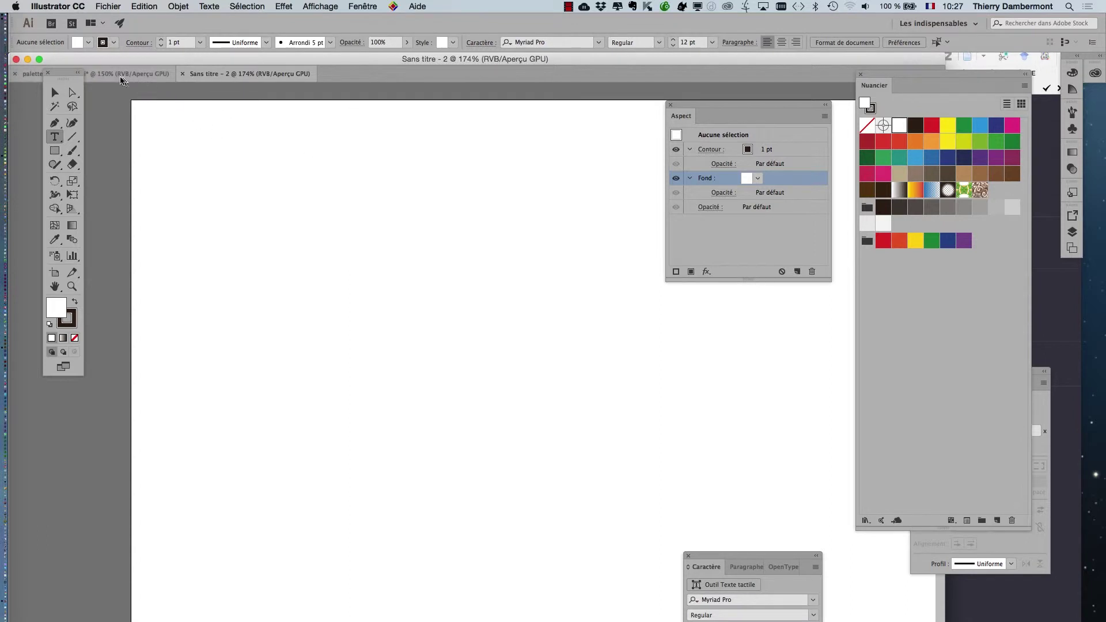
Compare the Nuancier of palette aspect - 01.ai with that of Sans titre - 2, and close the Sans titre - 2 document.
{"action": "left_click", "coordinate": [116, 74]}
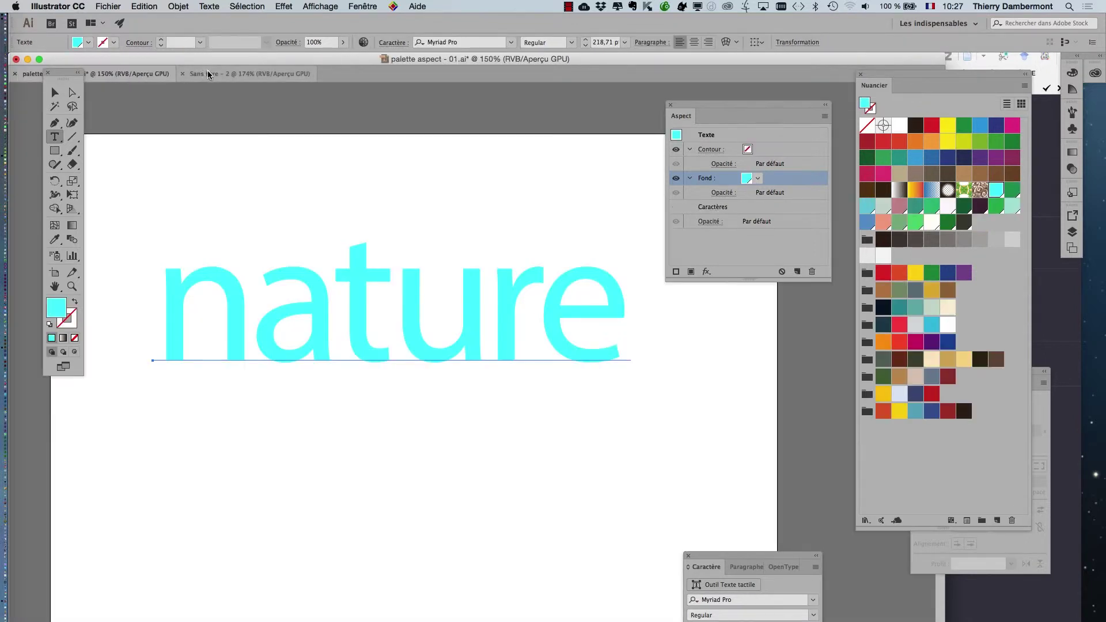
{"action": "left_click", "coordinate": [209, 74]}
{"action": "left_click", "coordinate": [184, 75]}
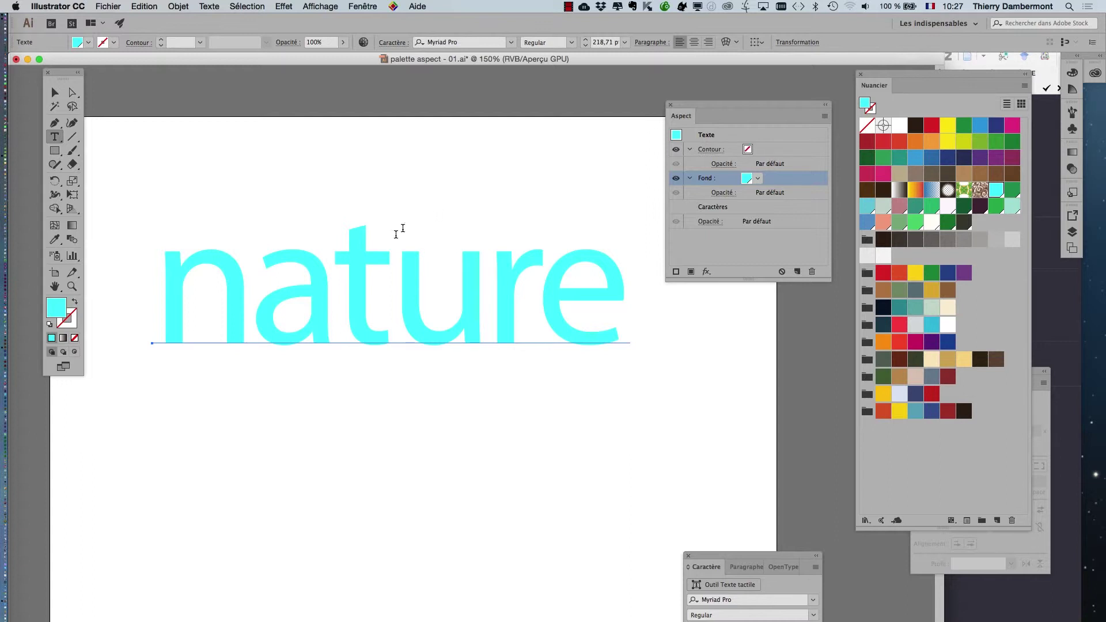
Try several imported swatches as the "nature" text's fill and keep the magenta from the orange, red, magenta, purple and blue group.
{"action": "mouse_move", "coordinate": [694, 106]}
{"action": "left_mouse_down"}
{"action": "mouse_move", "coordinate": [214, 357]}
{"action": "mouse_move", "coordinate": [81, 406]}
{"action": "mouse_move", "coordinate": [694, 123]}
{"action": "left_mouse_up"}
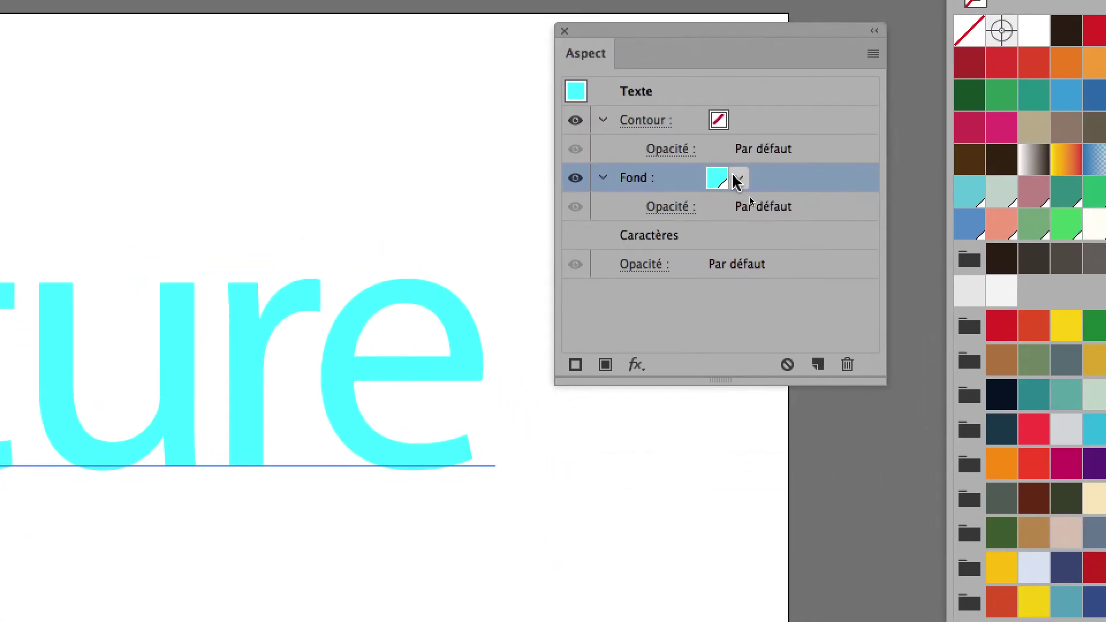
{"action": "left_click", "coordinate": [808, 275]}
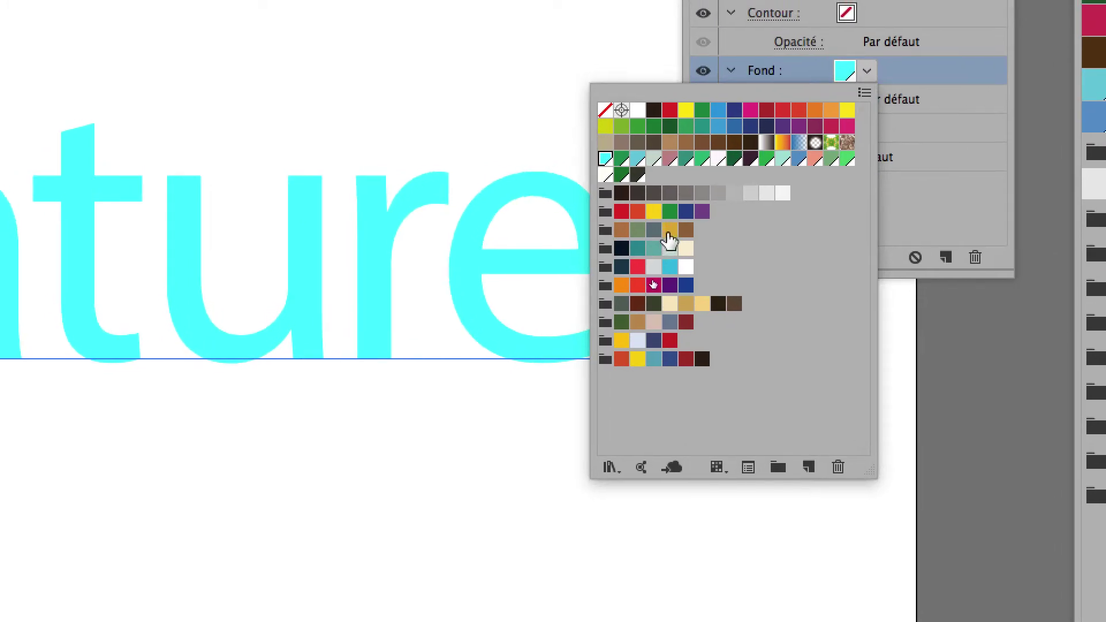
{"action": "left_click", "coordinate": [543, 329]}
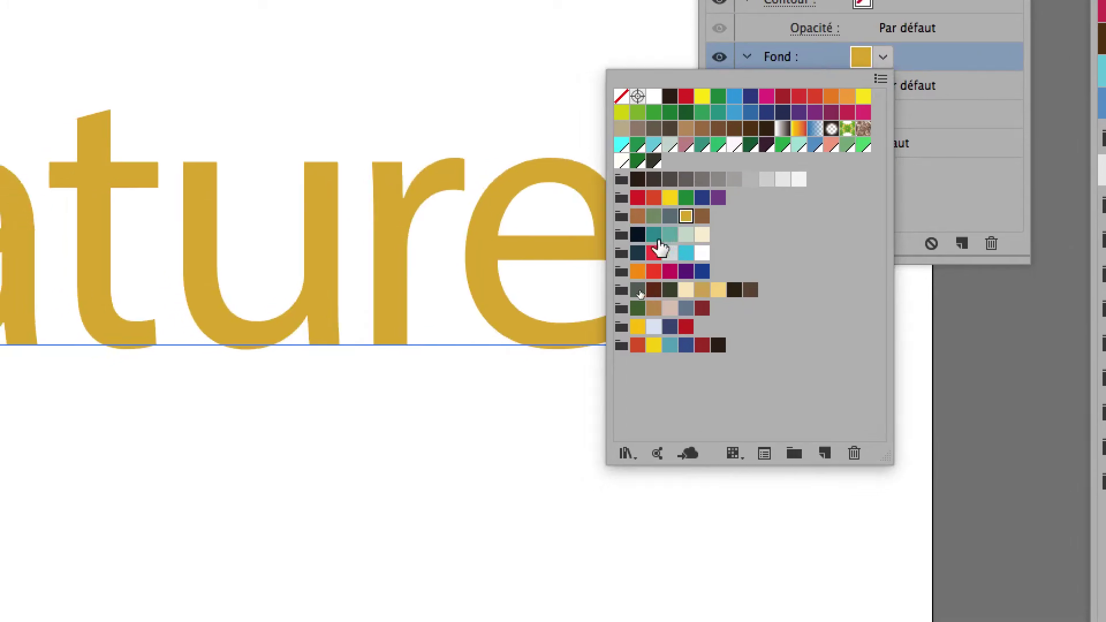
{"action": "left_click", "coordinate": [659, 241]}
{"action": "left_click", "coordinate": [674, 260]}
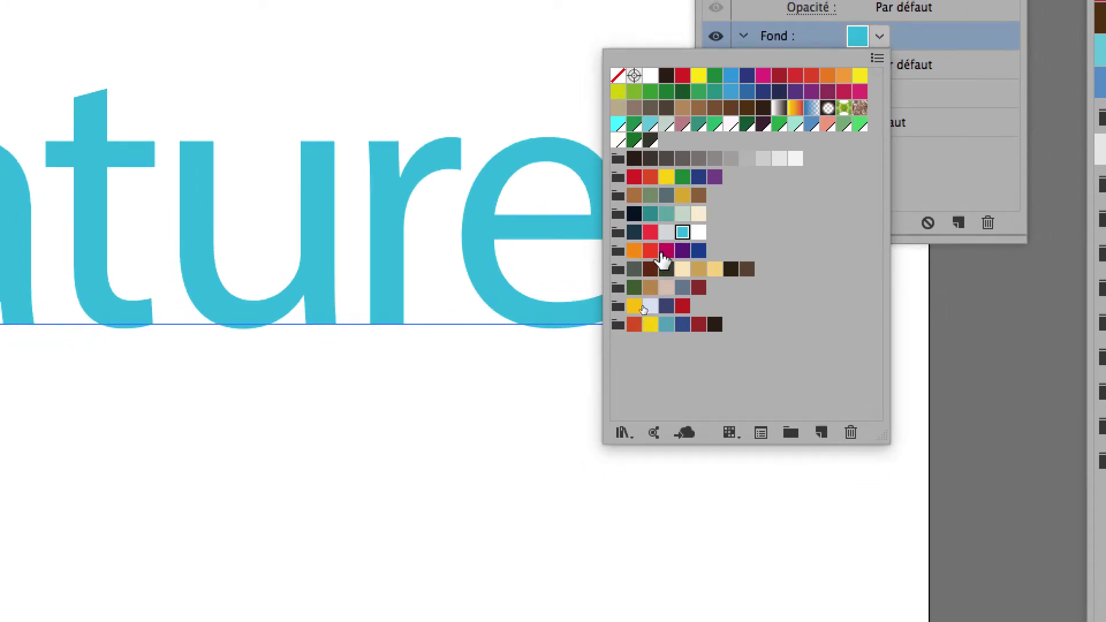
{"action": "left_click", "coordinate": [664, 251]}
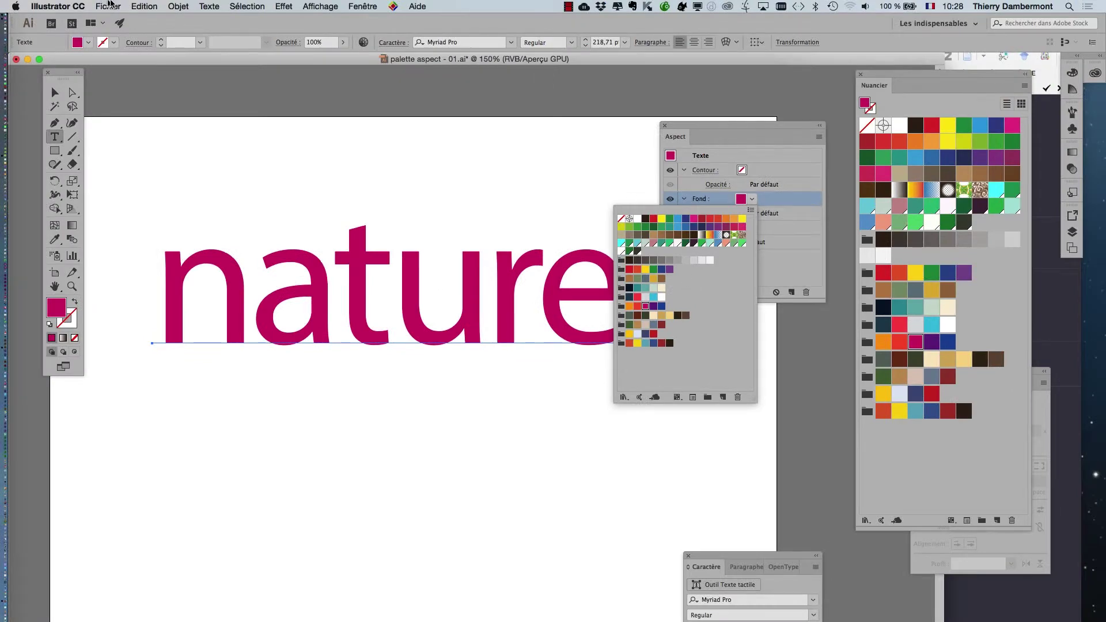
{"action": "left_click", "coordinate": [143, 6]}
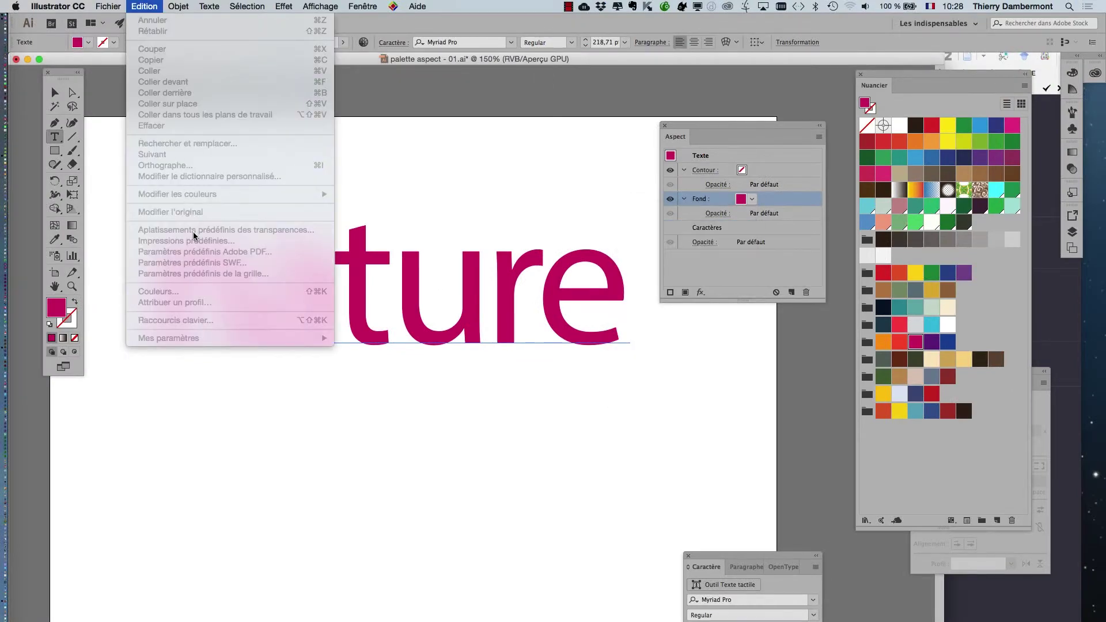
{"action": "left_click", "coordinate": [744, 132]}
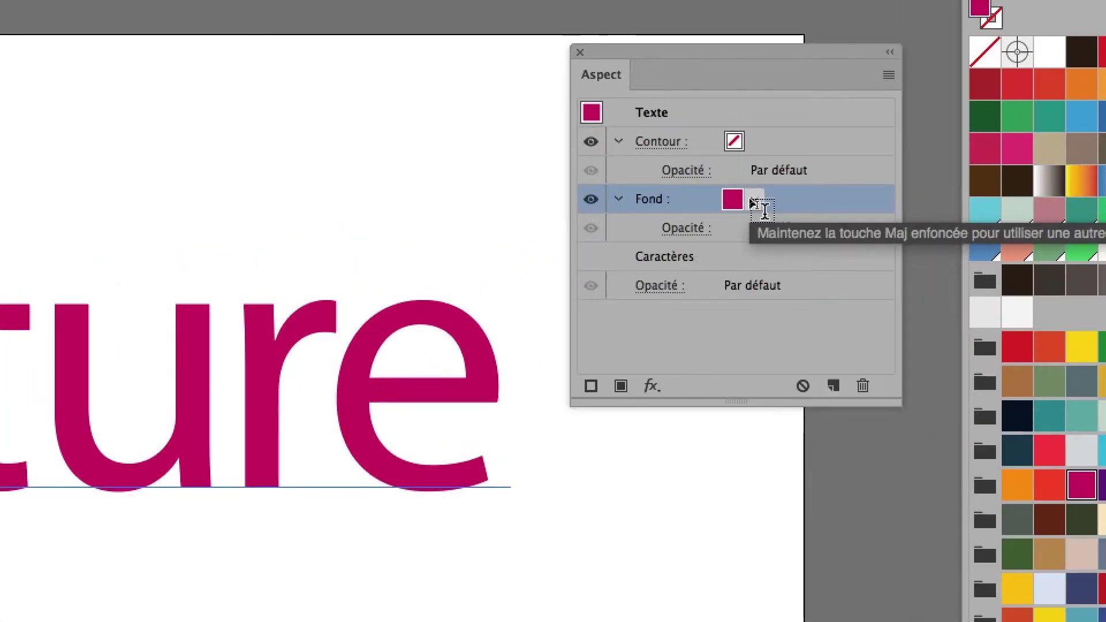
{"action": "left_click", "coordinate": [751, 200]}
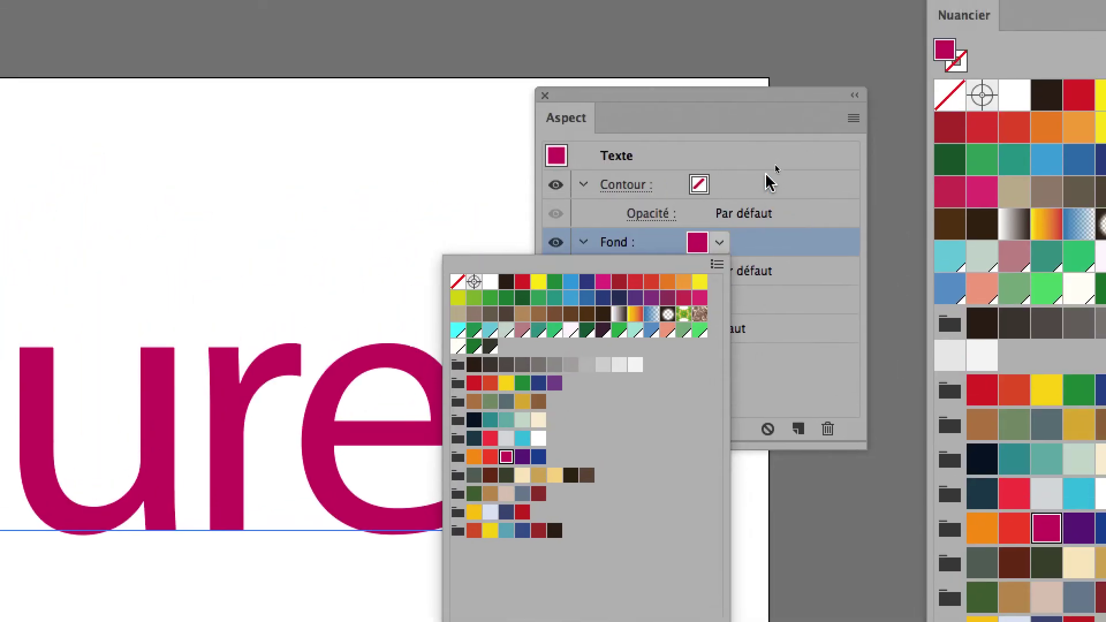
{"action": "left_click", "coordinate": [867, 61]}
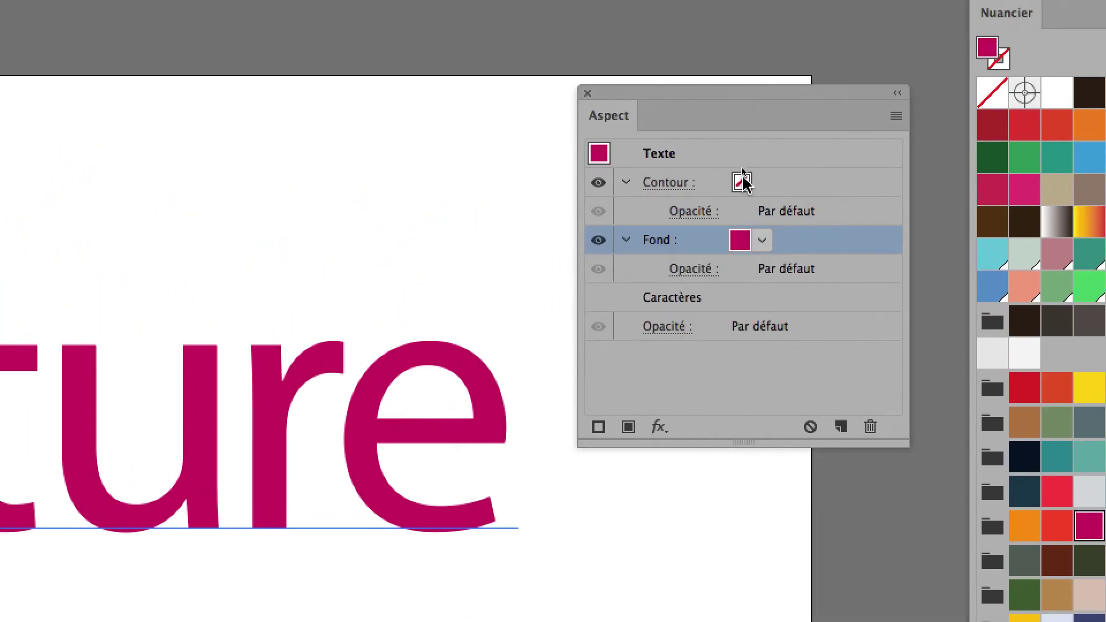
Enlarge the stroke's swatch list and give the "nature" text a light teal stroke from the imported colour group.
{"action": "left_click", "coordinate": [752, 178]}
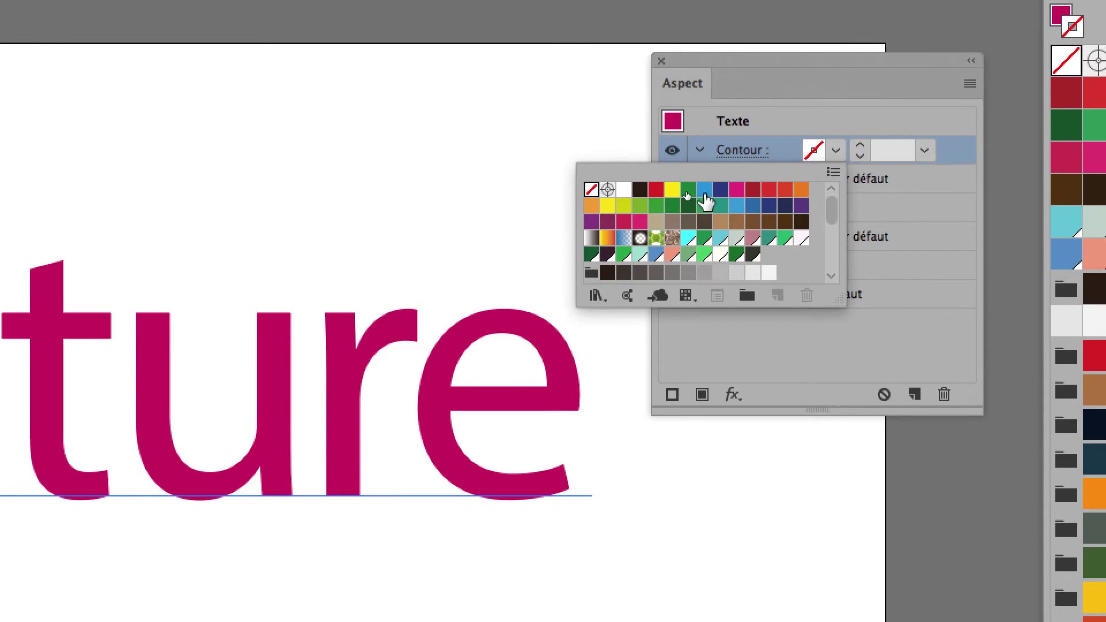
{"action": "left_click", "coordinate": [623, 205]}
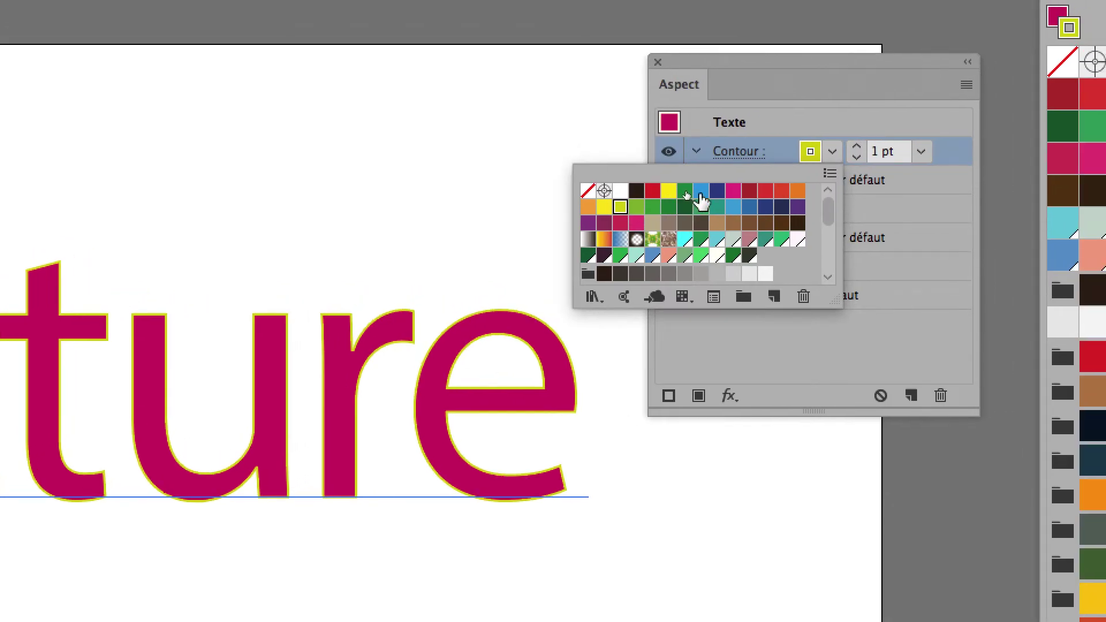
{"action": "left_click", "coordinate": [700, 194]}
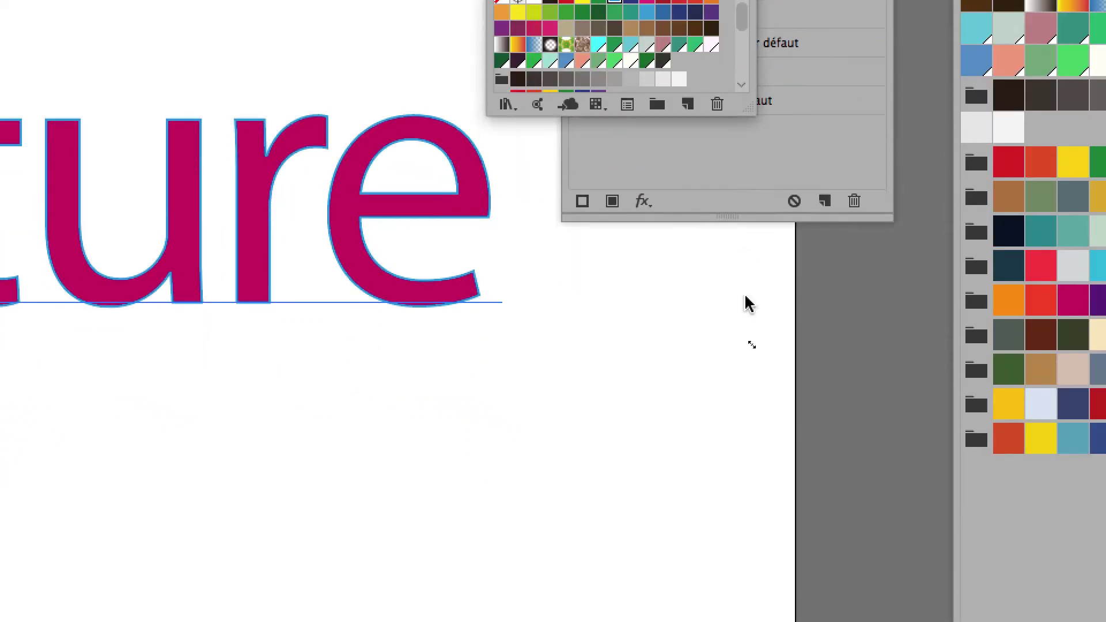
{"action": "left_click_drag", "start_coordinate": [745, 296], "coordinate": [748, 358]}
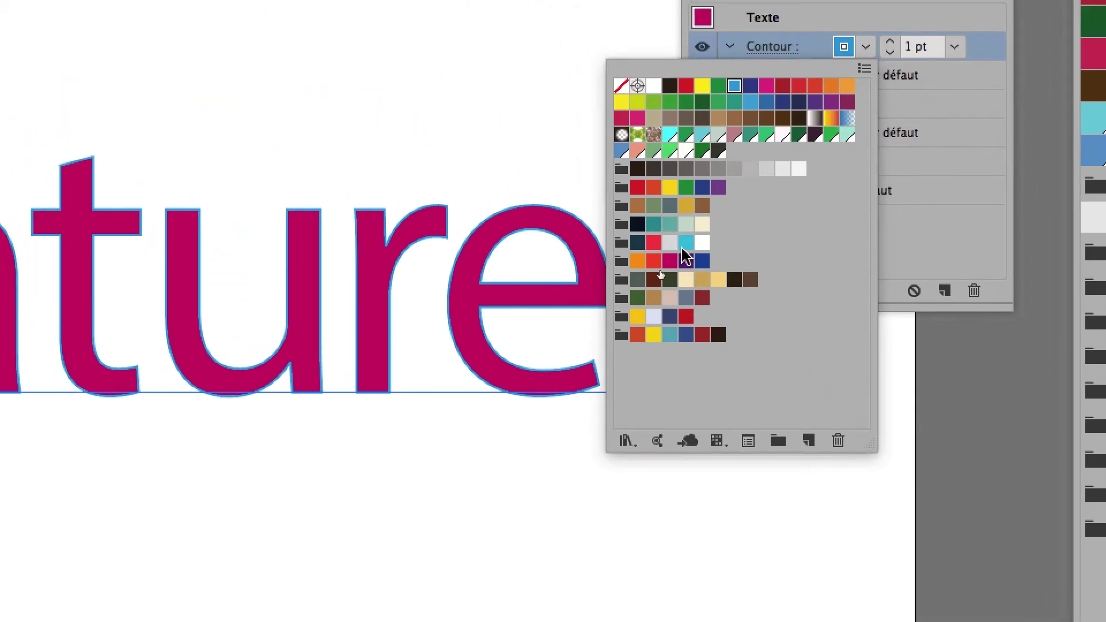
{"action": "left_click", "coordinate": [670, 225]}
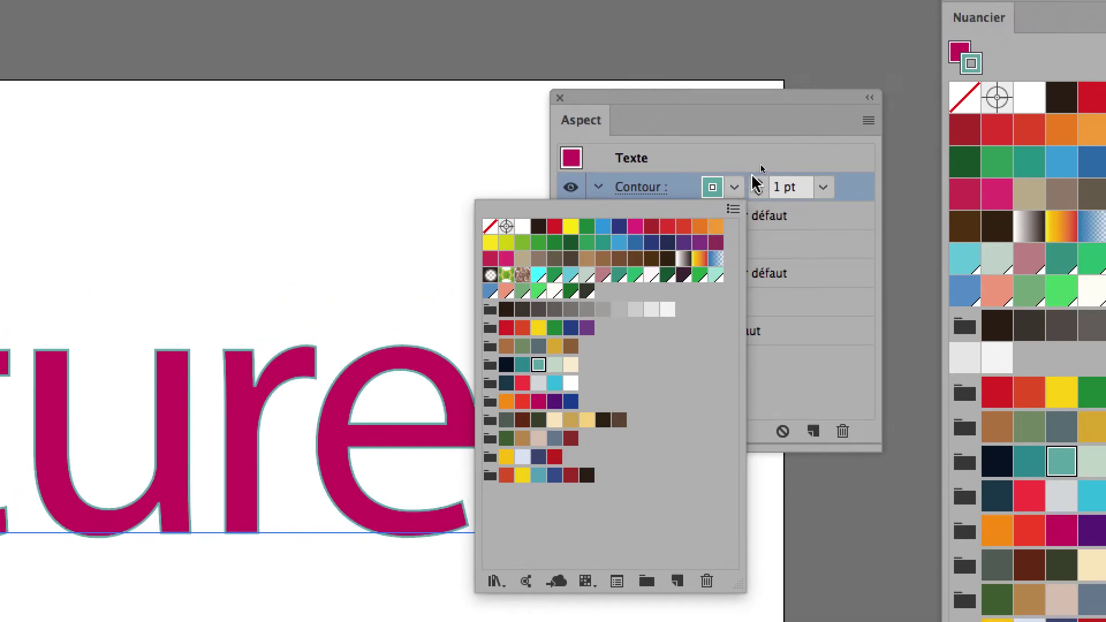
{"action": "left_click", "coordinate": [757, 181]}
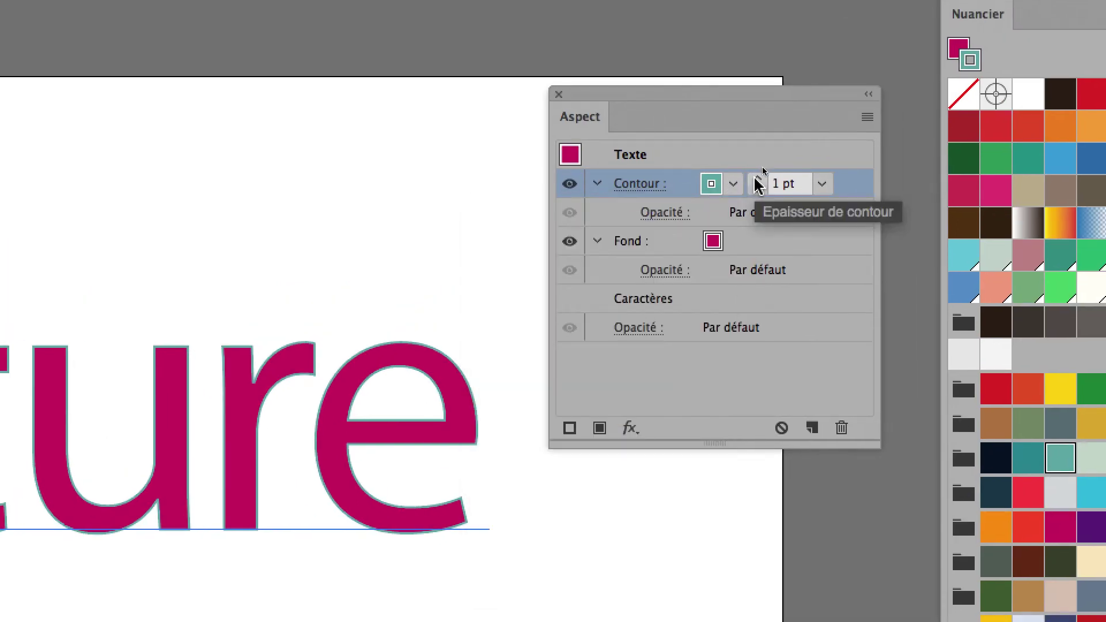
Set the "nature" text's stroke weight to 8 pt.
{"action": "left_click", "coordinate": [757, 180]}
{"action": "left_click", "coordinate": [757, 181]}
{"action": "left_click", "coordinate": [757, 180]}
{"action": "left_click", "coordinate": [756, 180]}
{"action": "left_click", "coordinate": [756, 179]}
{"action": "left_click", "coordinate": [756, 179]}
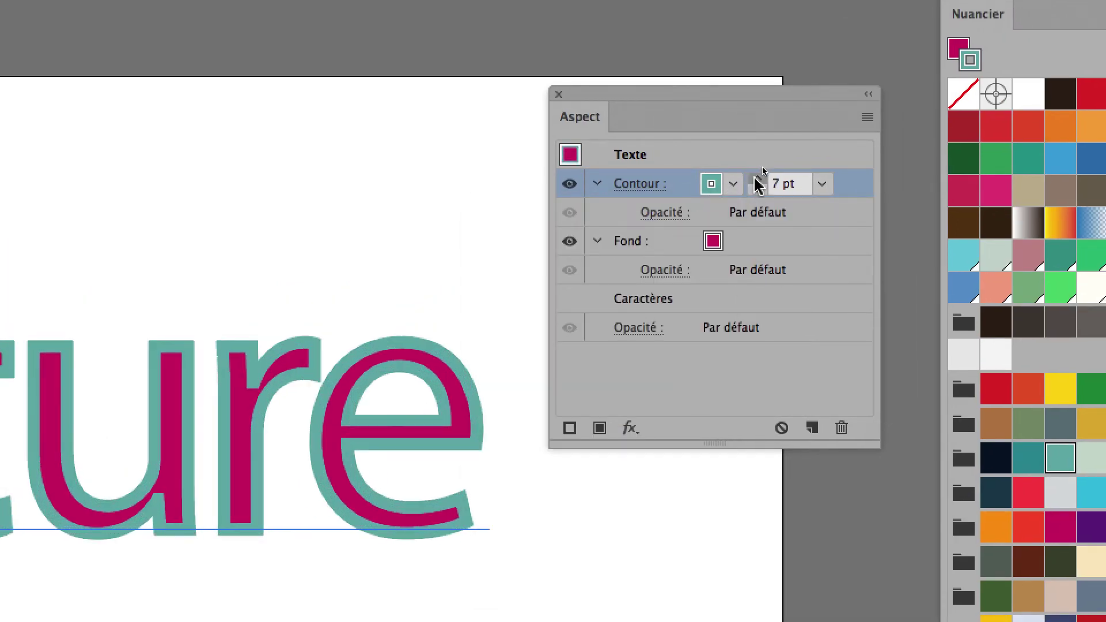
{"action": "left_click", "coordinate": [757, 180]}
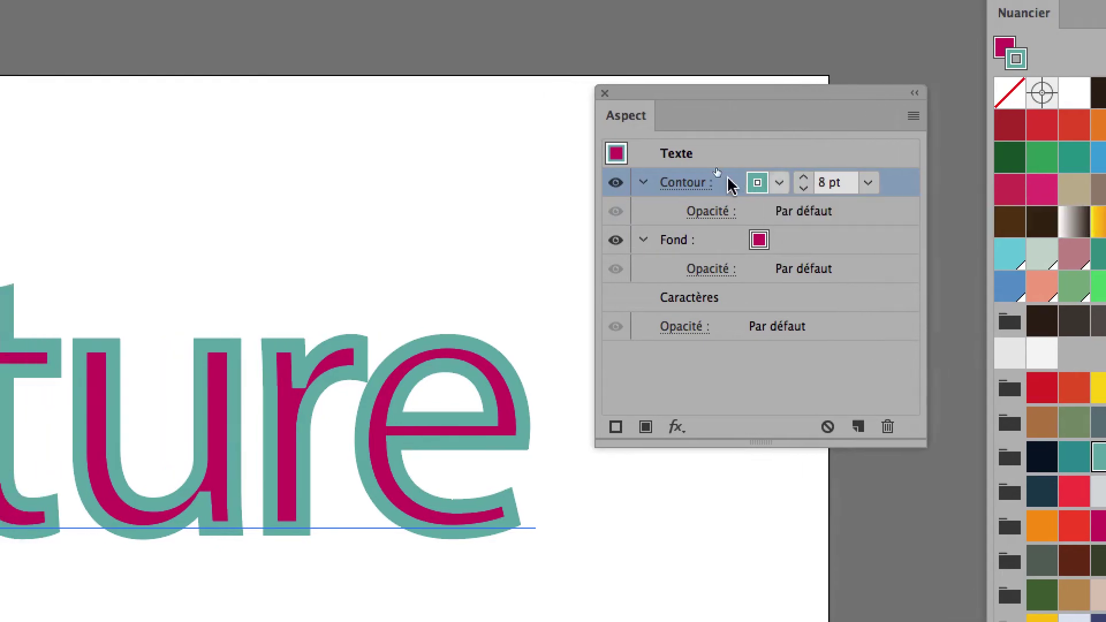
Try rounded corners (Sommet en arrondi) on the text's stroke, and restore mitred corners with the limit at 10.
{"action": "left_click", "coordinate": [705, 177]}
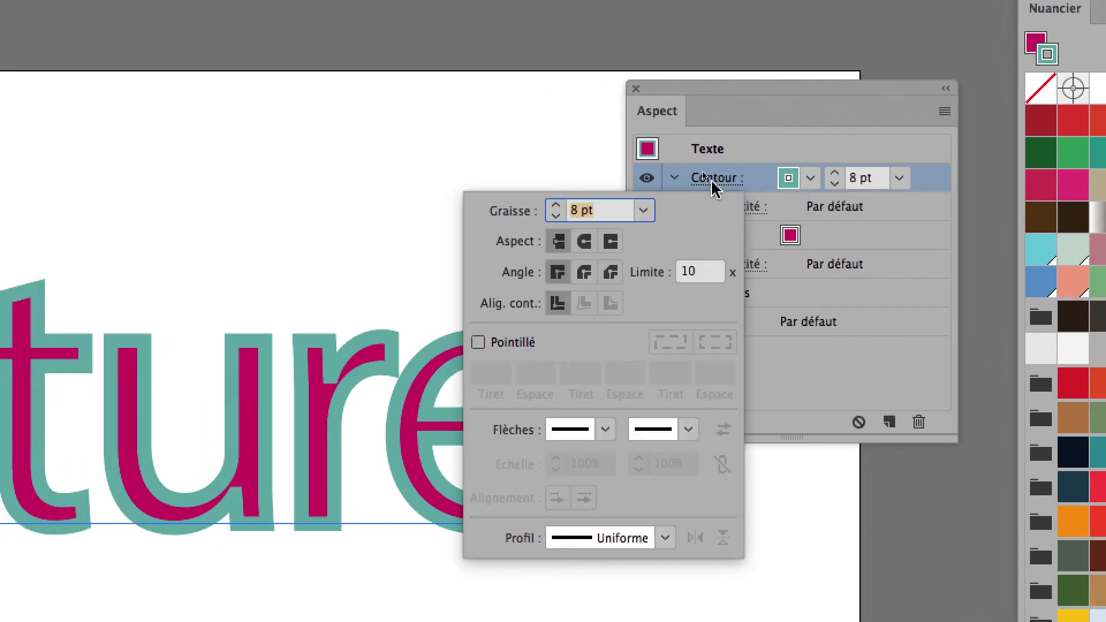
{"action": "left_click", "coordinate": [712, 179]}
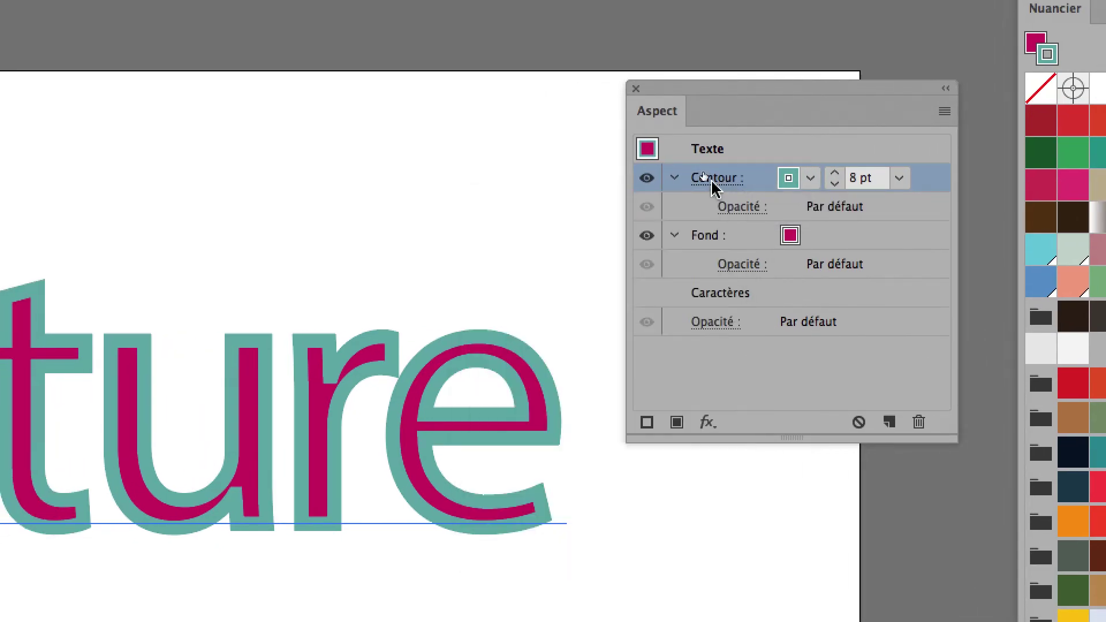
{"action": "left_click", "coordinate": [712, 179]}
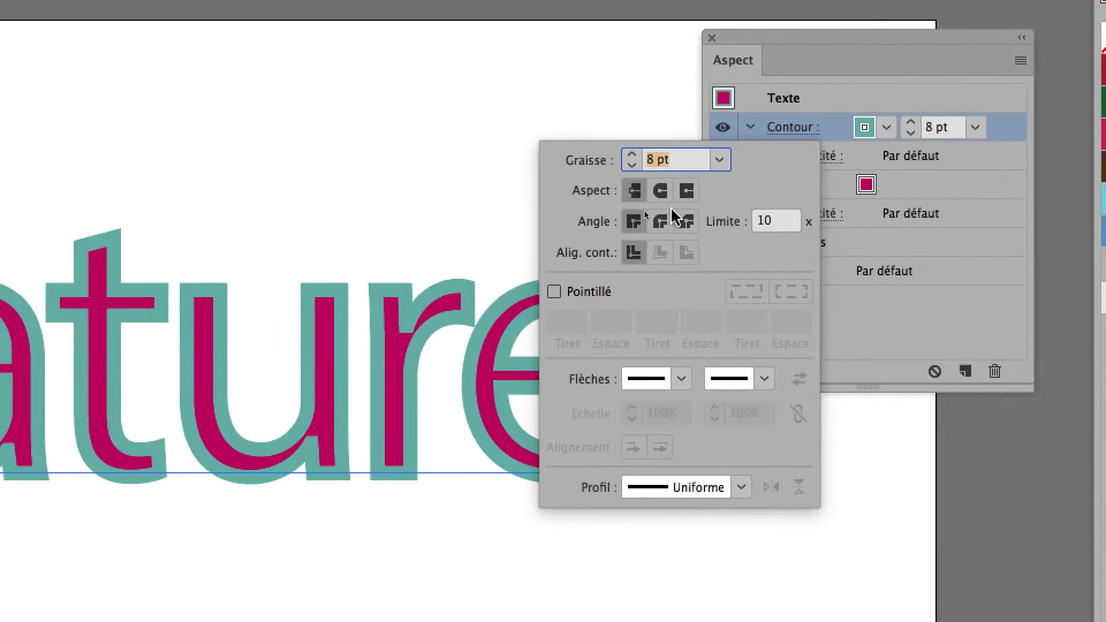
{"action": "left_click", "coordinate": [587, 274]}
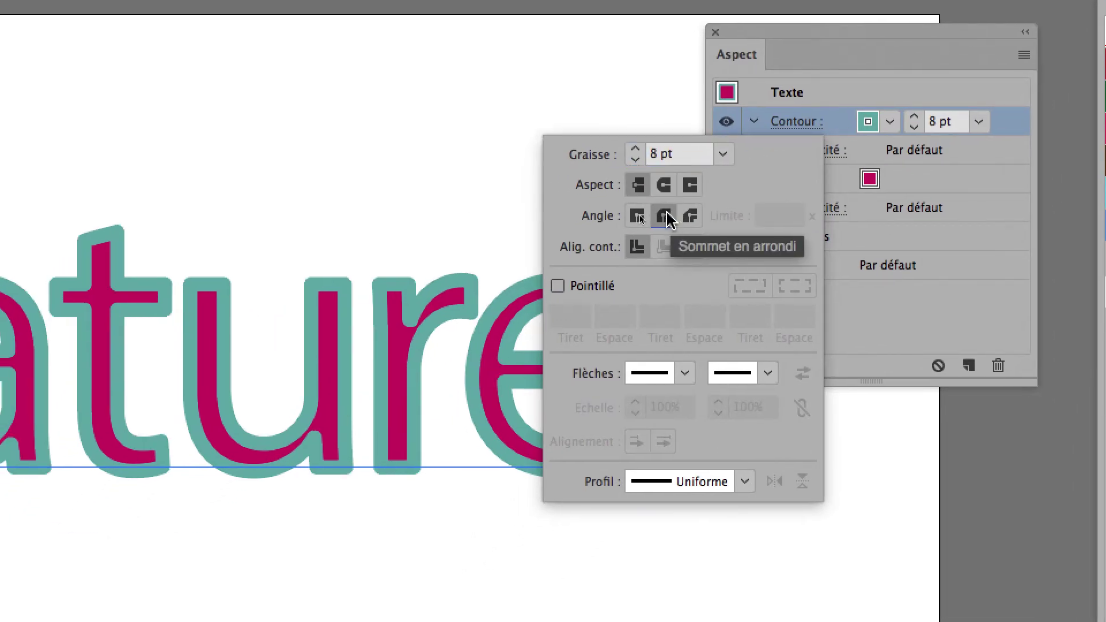
{"action": "left_click", "coordinate": [637, 217]}
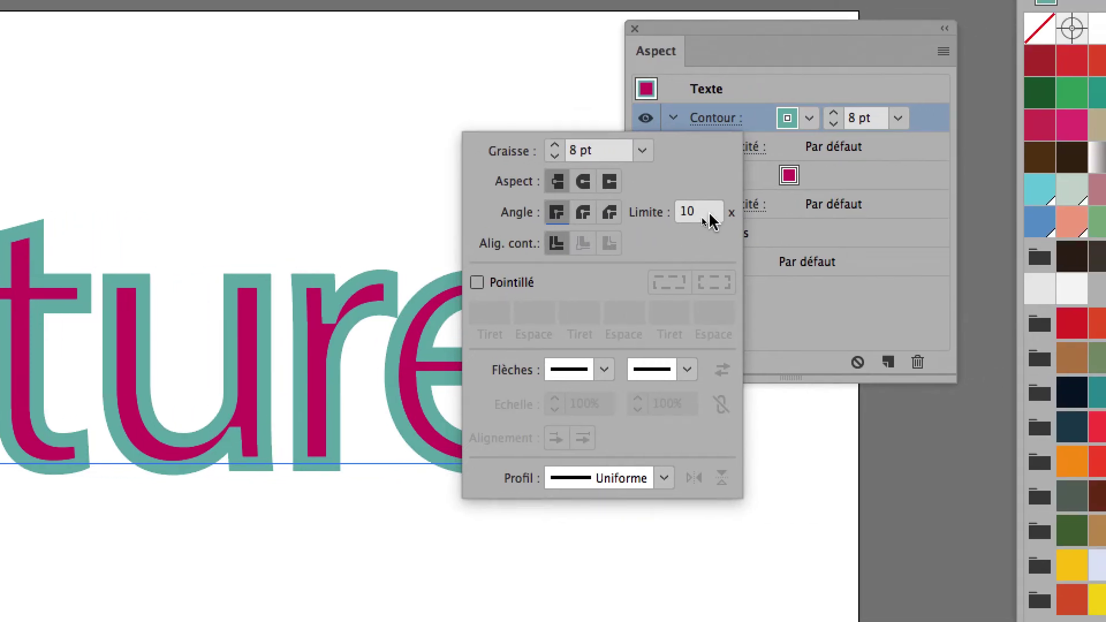
{"action": "left_click", "coordinate": [790, 212]}
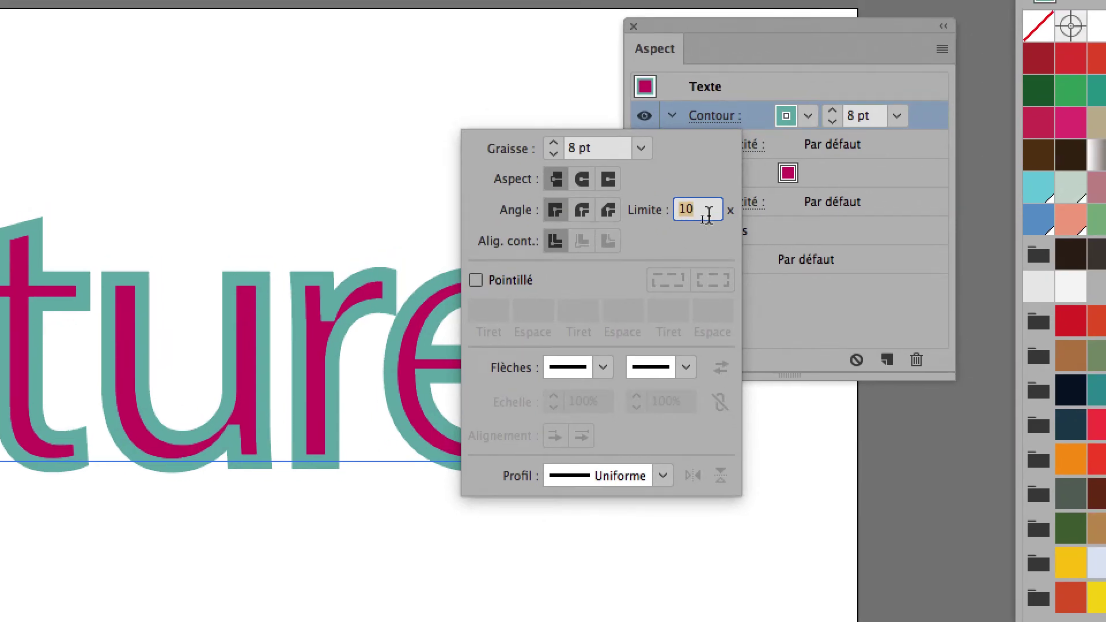
{"action": "left_click", "coordinate": [733, 199]}
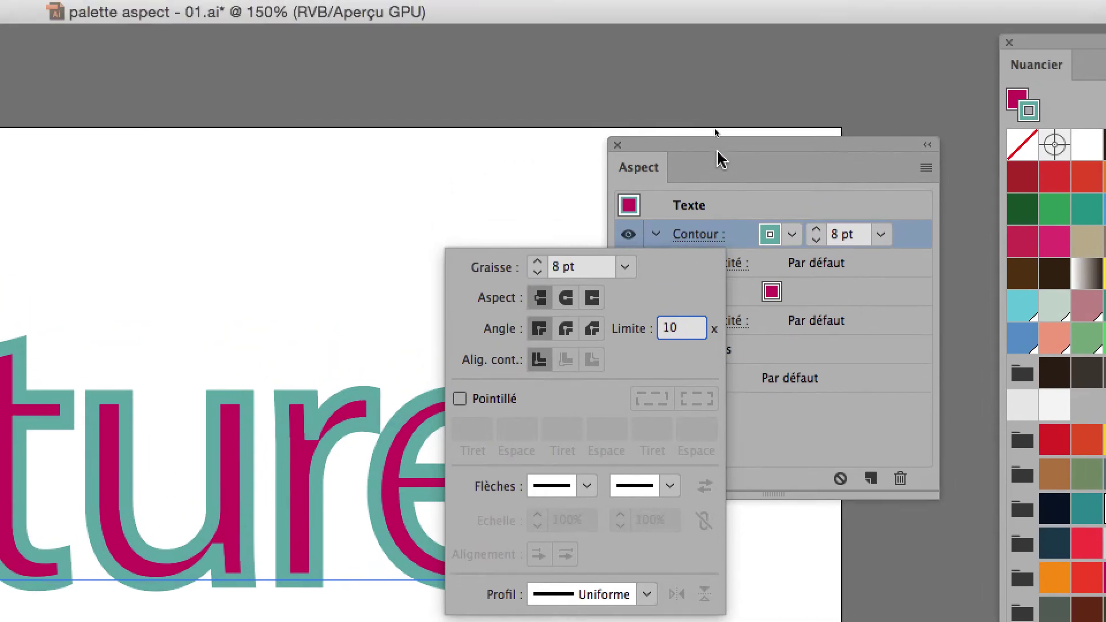
{"action": "left_click", "coordinate": [718, 152]}
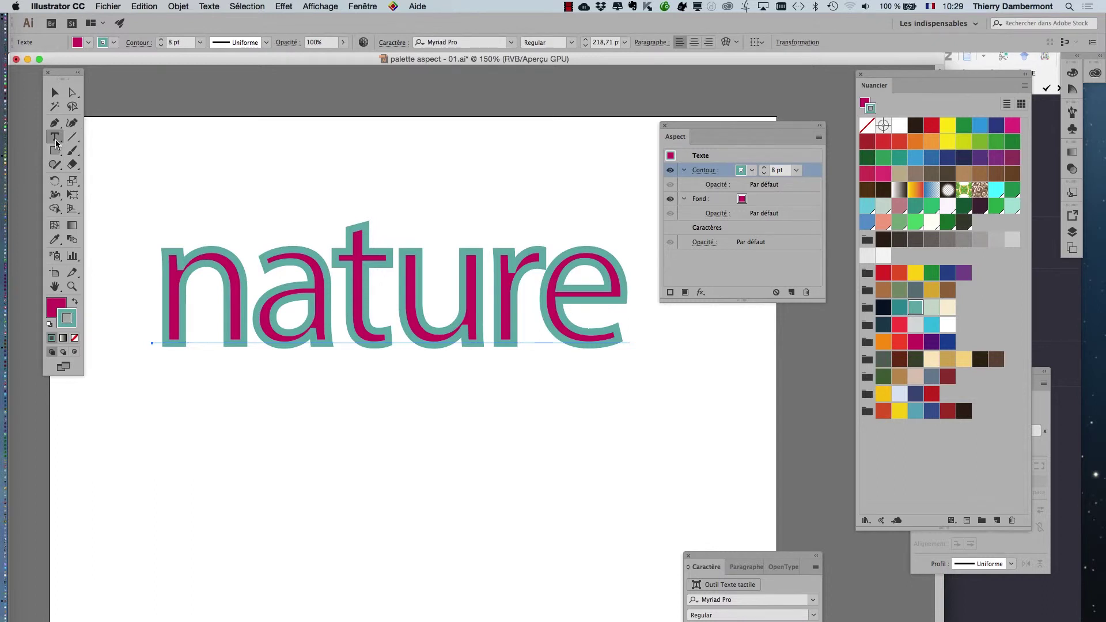
Draw a closed triangle about 226 mm wide and 56 mm high with a sharp right-hand tip below the "nature" text.
{"action": "left_click", "coordinate": [54, 123]}
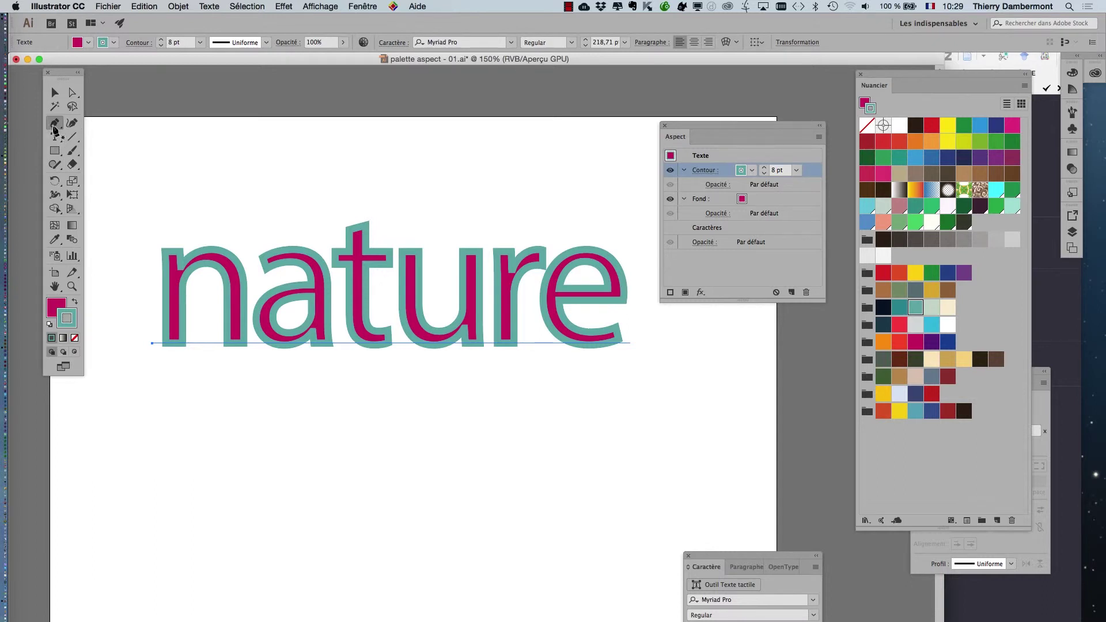
{"action": "left_click", "coordinate": [142, 430]}
{"action": "left_click", "coordinate": [163, 567]}
{"action": "left_click", "coordinate": [697, 430]}
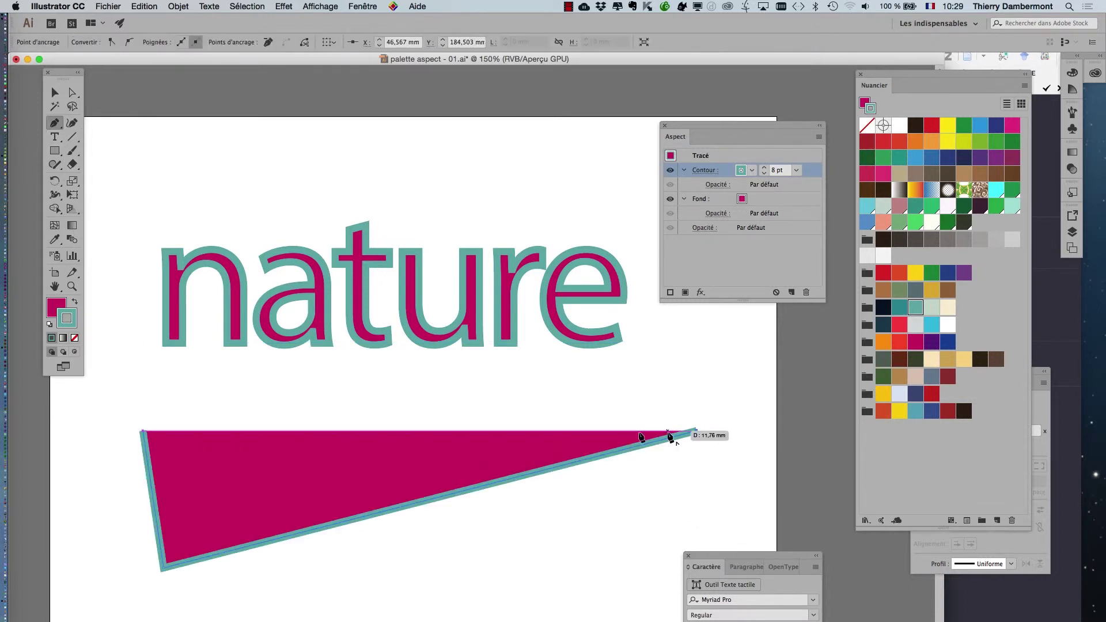
{"action": "left_click", "coordinate": [143, 433]}
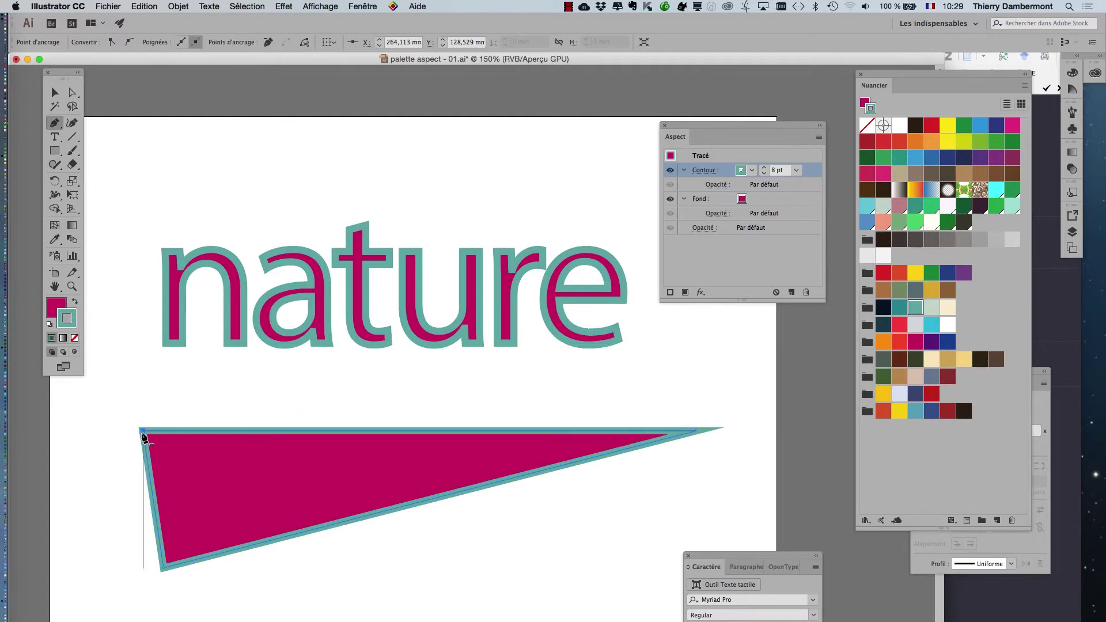
{"action": "left_click", "coordinate": [54, 94]}
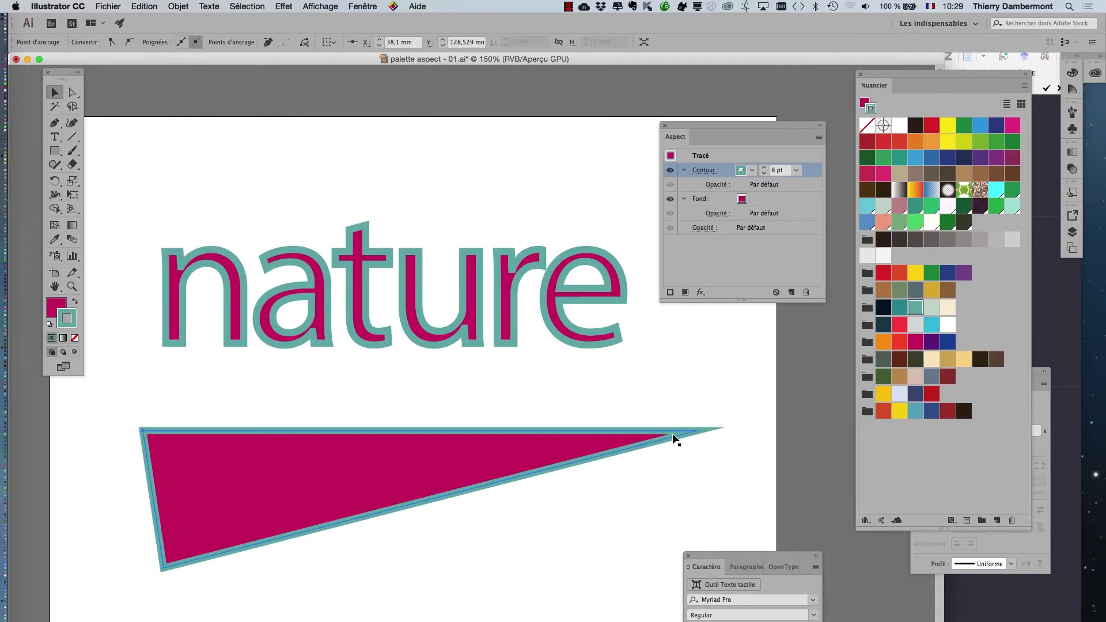
Bring the Contour settings into view and place them beside the triangle's sharp tip.
{"action": "left_click", "coordinate": [363, 6]}
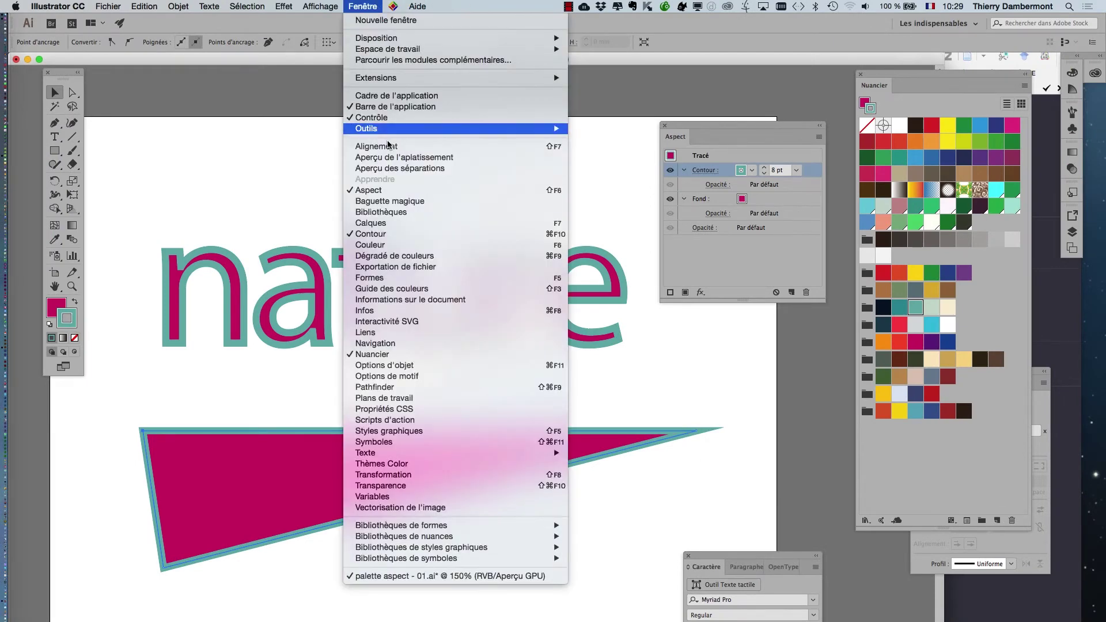
{"action": "left_click", "coordinate": [399, 235]}
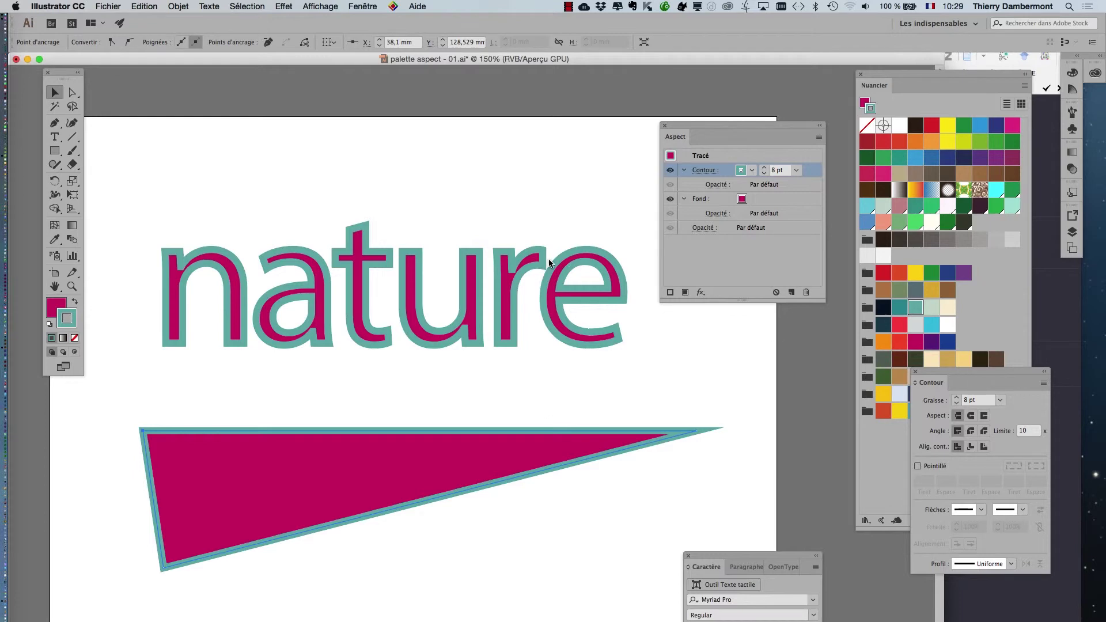
{"action": "left_click_drag", "start_coordinate": [651, 370], "coordinate": [546, 317]}
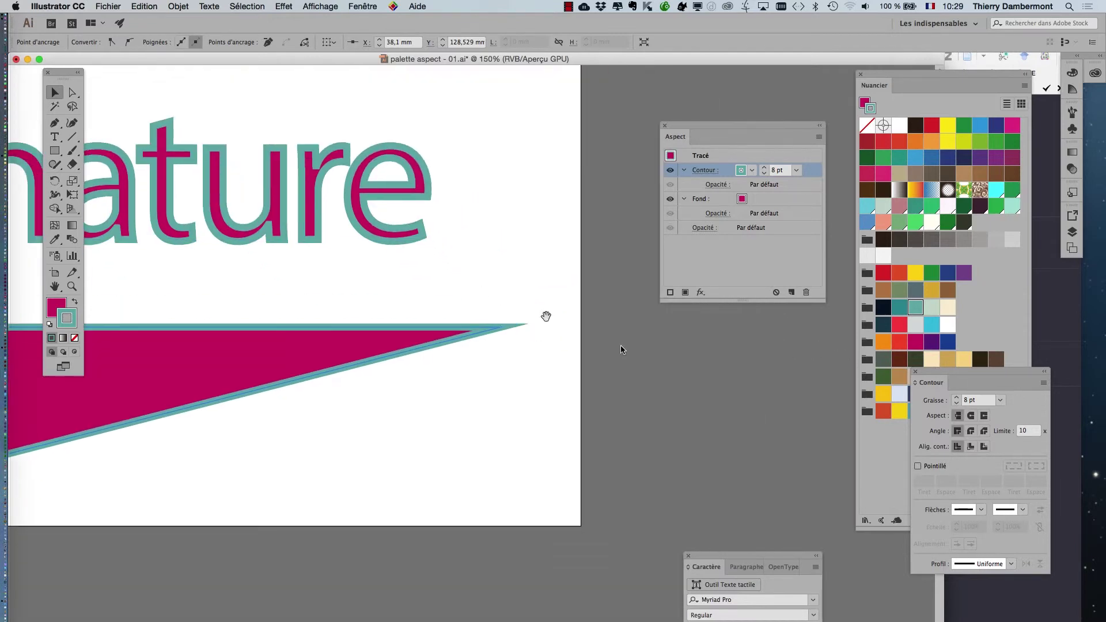
{"action": "left_click_drag", "start_coordinate": [938, 370], "coordinate": [533, 344]}
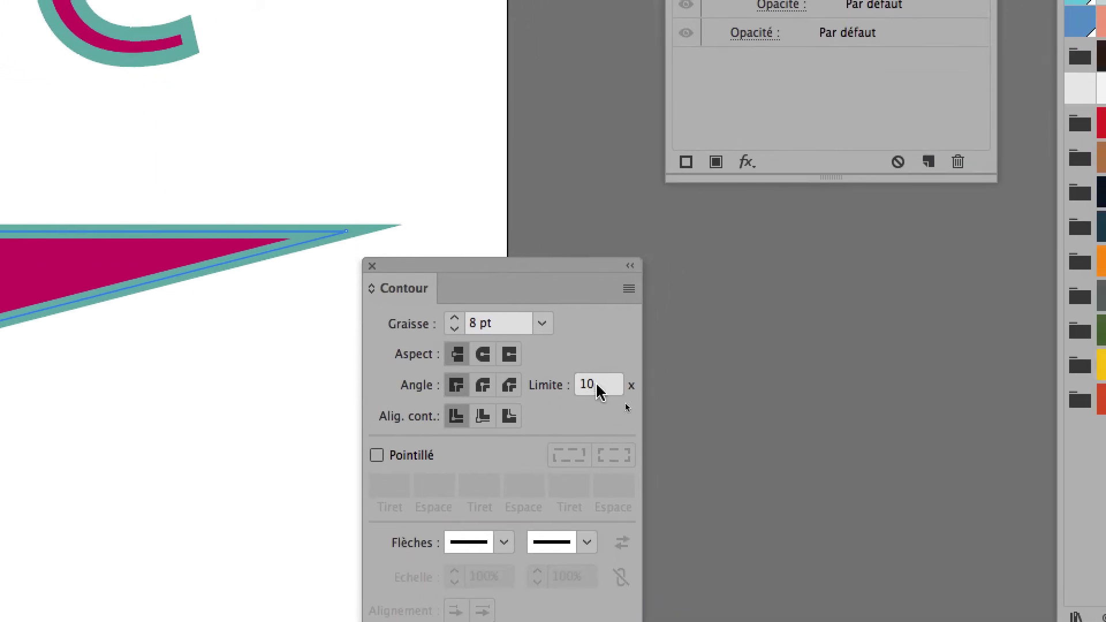
Try mitre limits of 5 and 7 on the triangle's 8 pt stroke.
{"action": "left_click", "coordinate": [685, 468]}
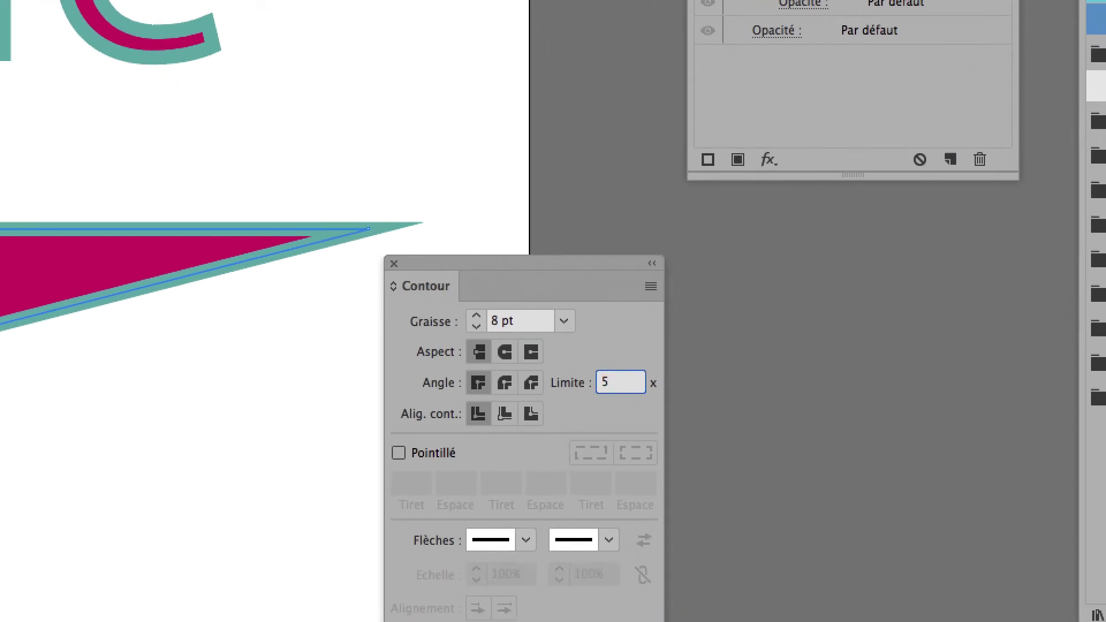
{"action": "key", "text": "Tab"}
{"action": "left_click", "coordinate": [603, 384]}
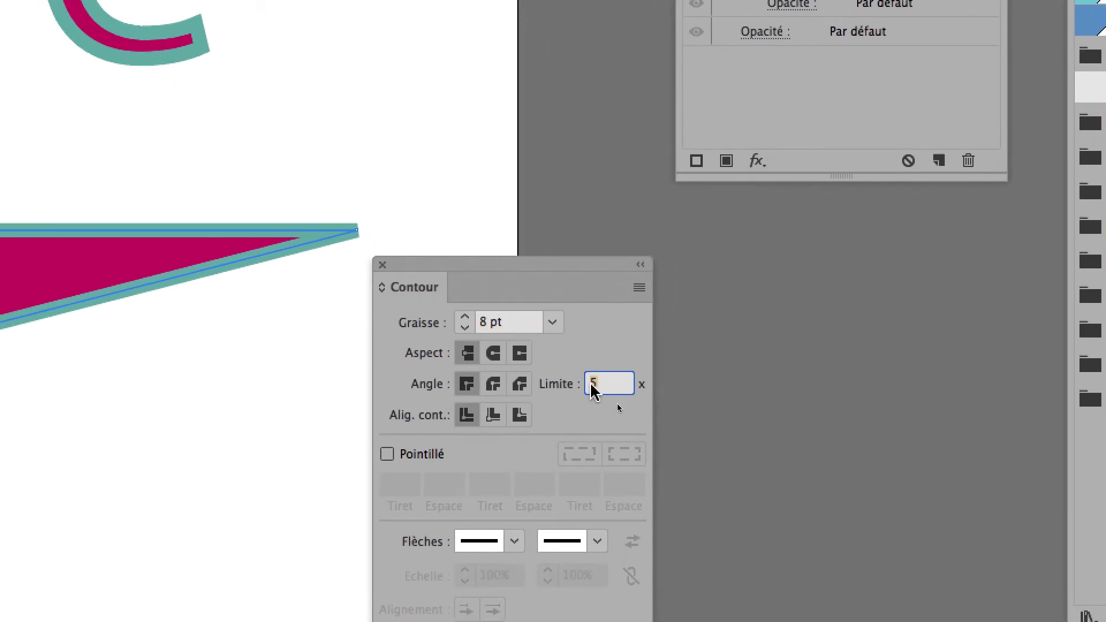
{"action": "type", "text": "7"}
{"action": "key", "text": "Tab"}
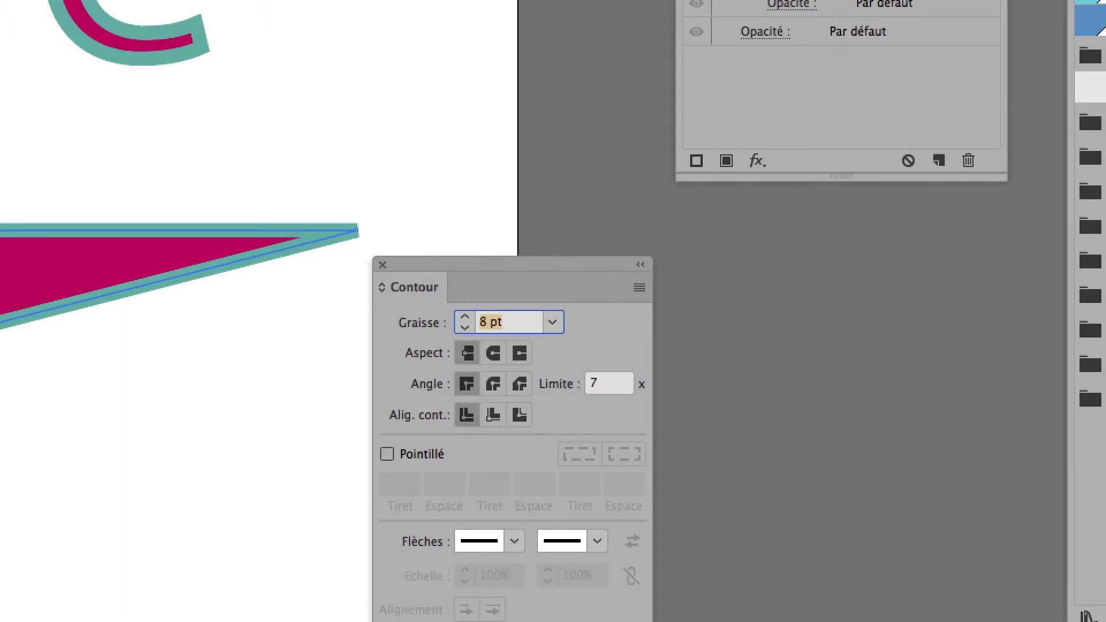
Try mitre limits of 9, 8 and 7 on the triangle's stroke to compare how its sharp tip is cut.
{"action": "left_click", "coordinate": [593, 383]}
{"action": "type", "text": "9"}
{"action": "key", "text": "Tab"}
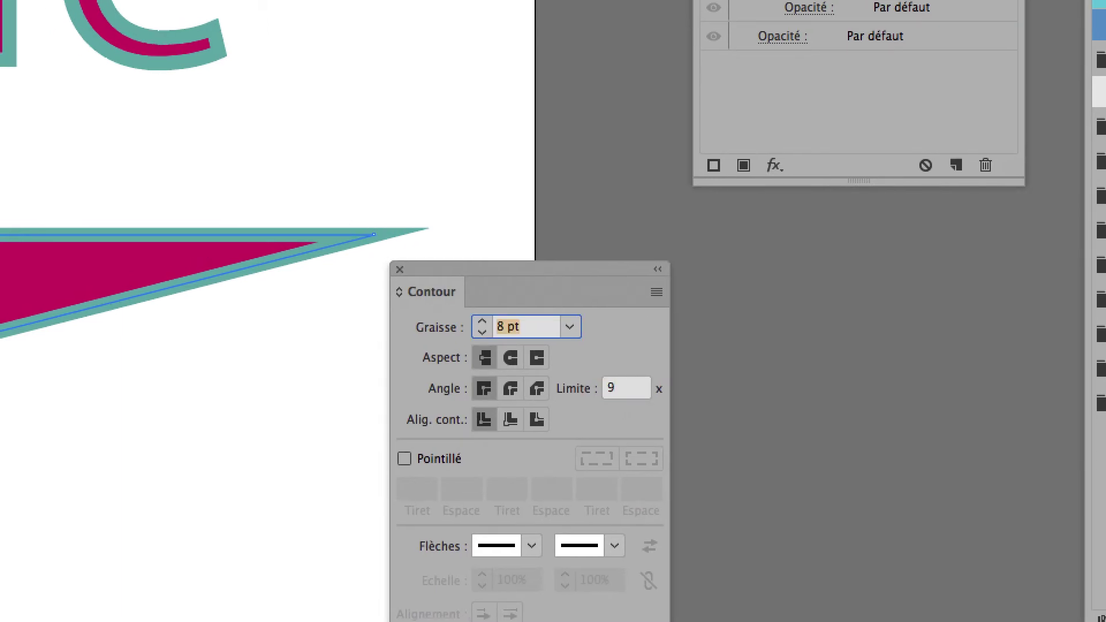
{"action": "left_click", "coordinate": [610, 395]}
{"action": "type", "text": "8"}
{"action": "key", "text": "Tab"}
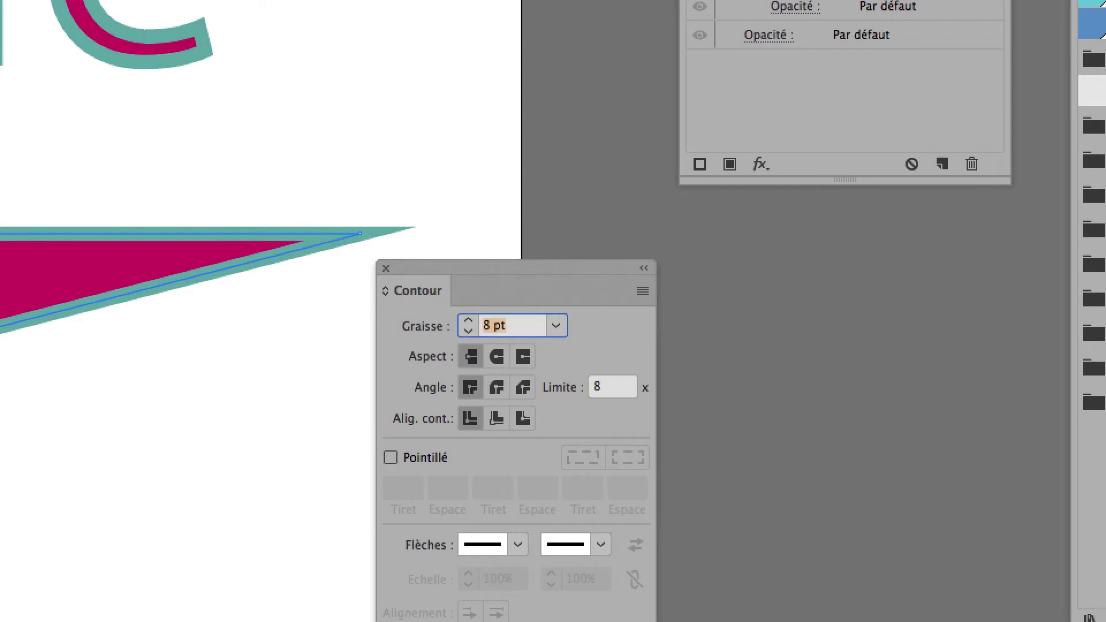
{"action": "left_click", "coordinate": [605, 387]}
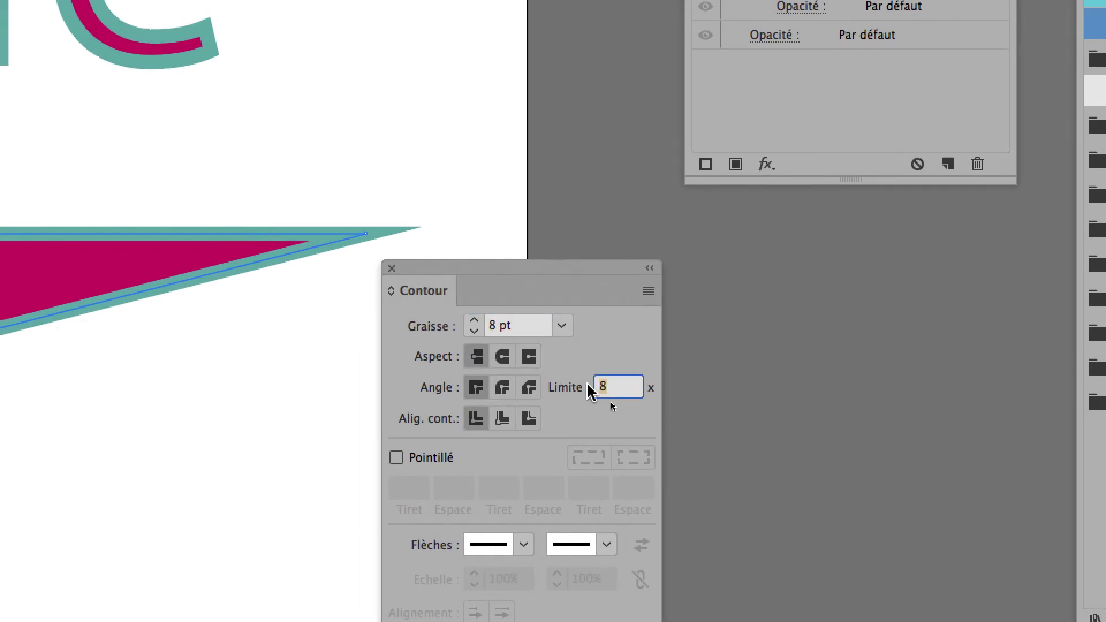
{"action": "type", "text": "7"}
{"action": "key", "text": "Tab"}
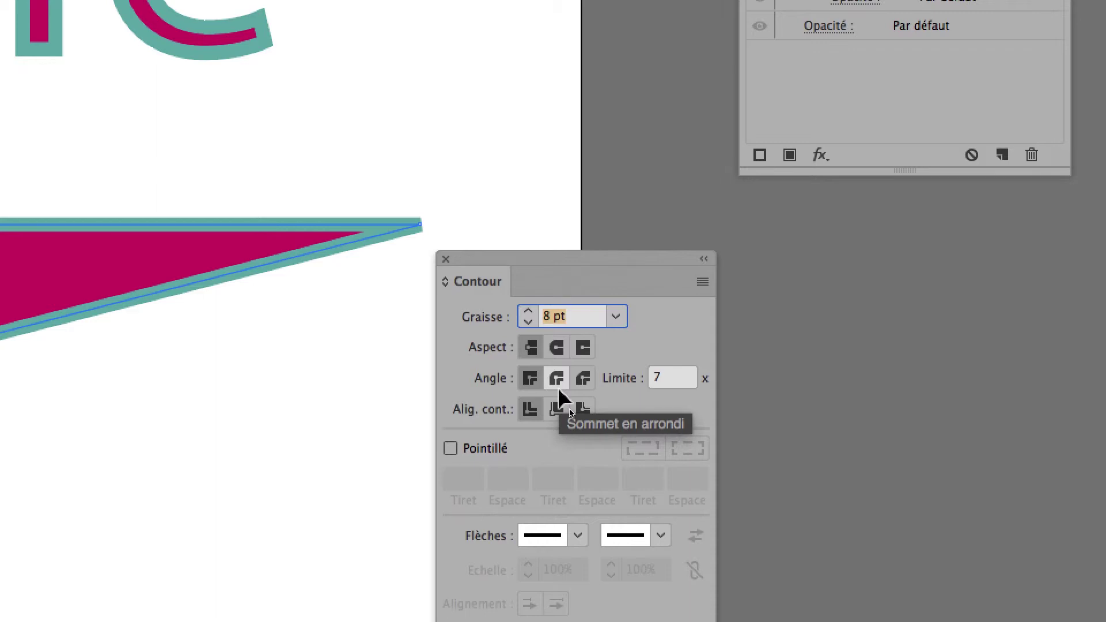
Try rounded (Sommet en arrondi) and bevelled (Sommet en biseau) corners on the triangle's stroke, and restore mitred corners.
{"action": "left_click", "coordinate": [558, 387]}
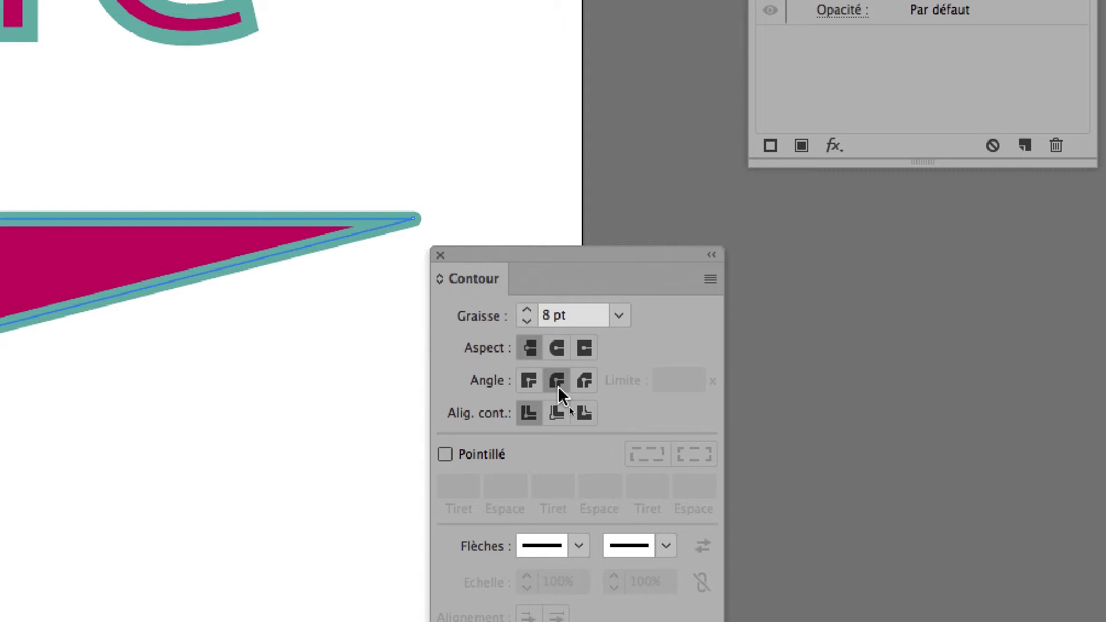
{"action": "left_click", "coordinate": [584, 380]}
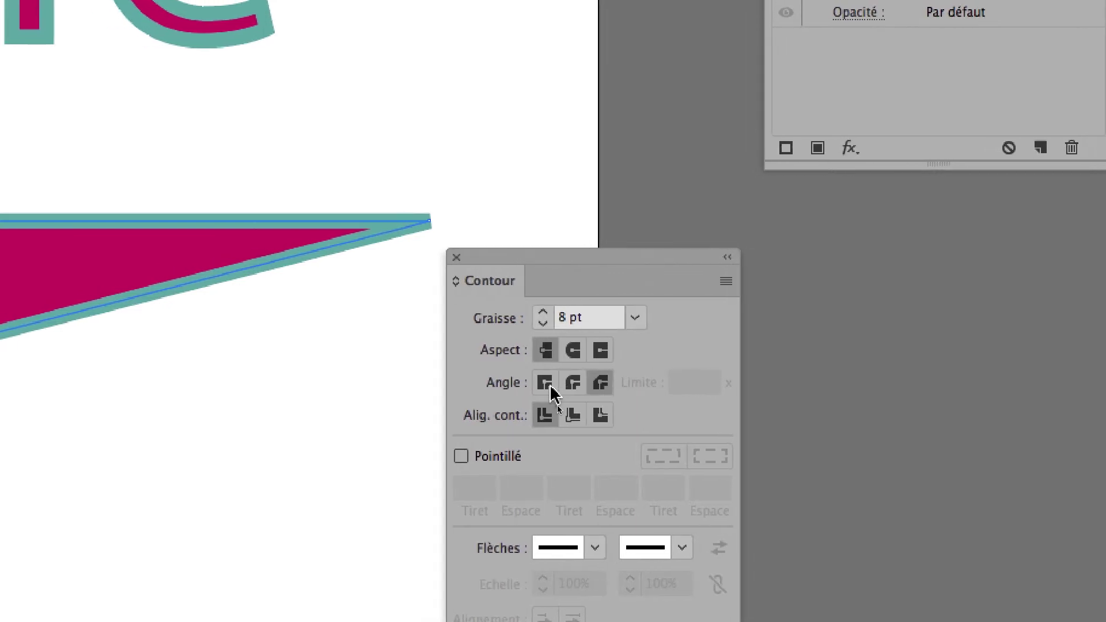
{"action": "left_click", "coordinate": [573, 383]}
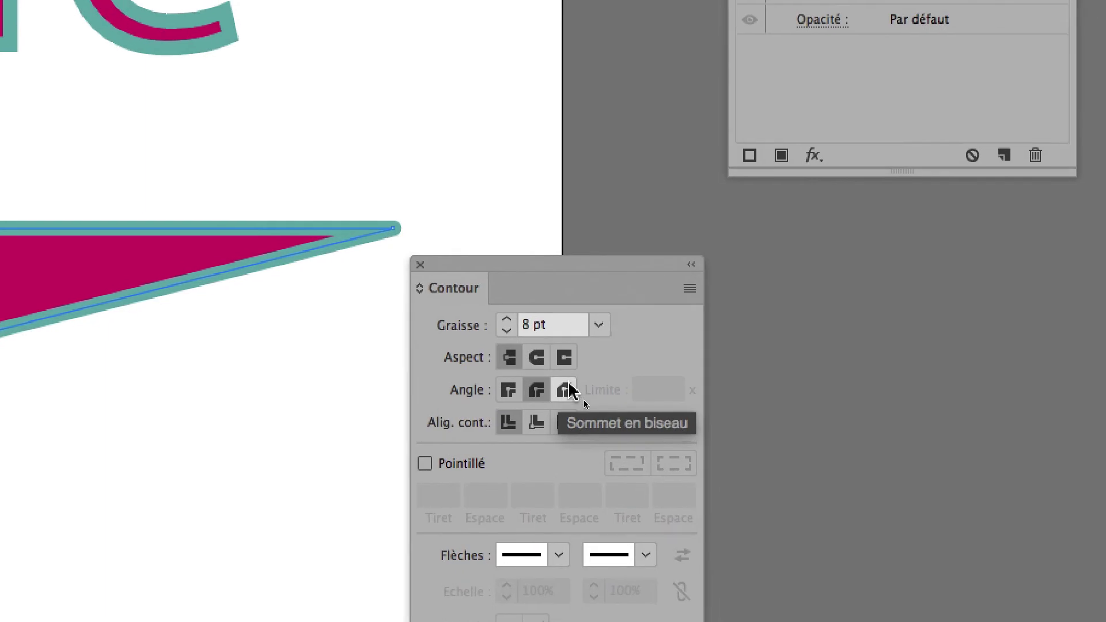
{"action": "left_click", "coordinate": [517, 392]}
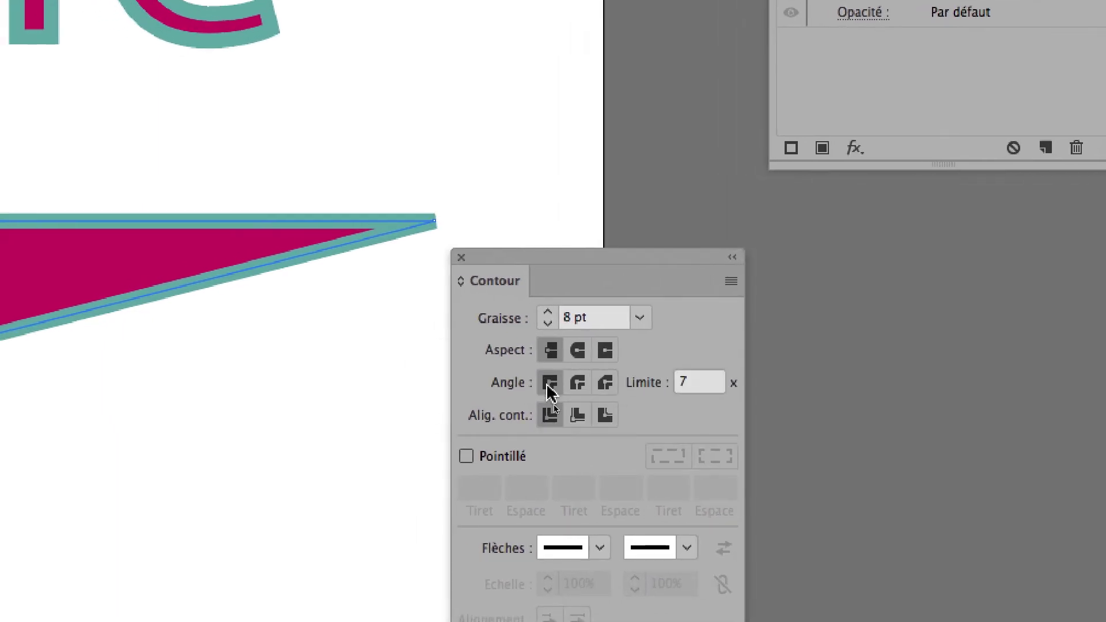
{"action": "left_click", "coordinate": [557, 387]}
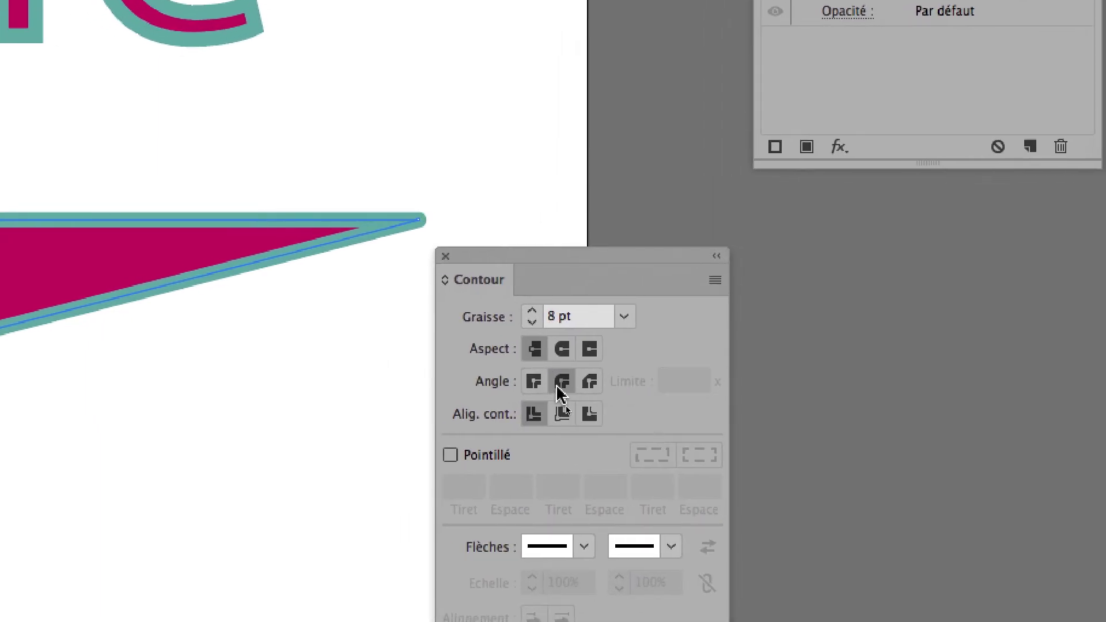
{"action": "left_click", "coordinate": [542, 385]}
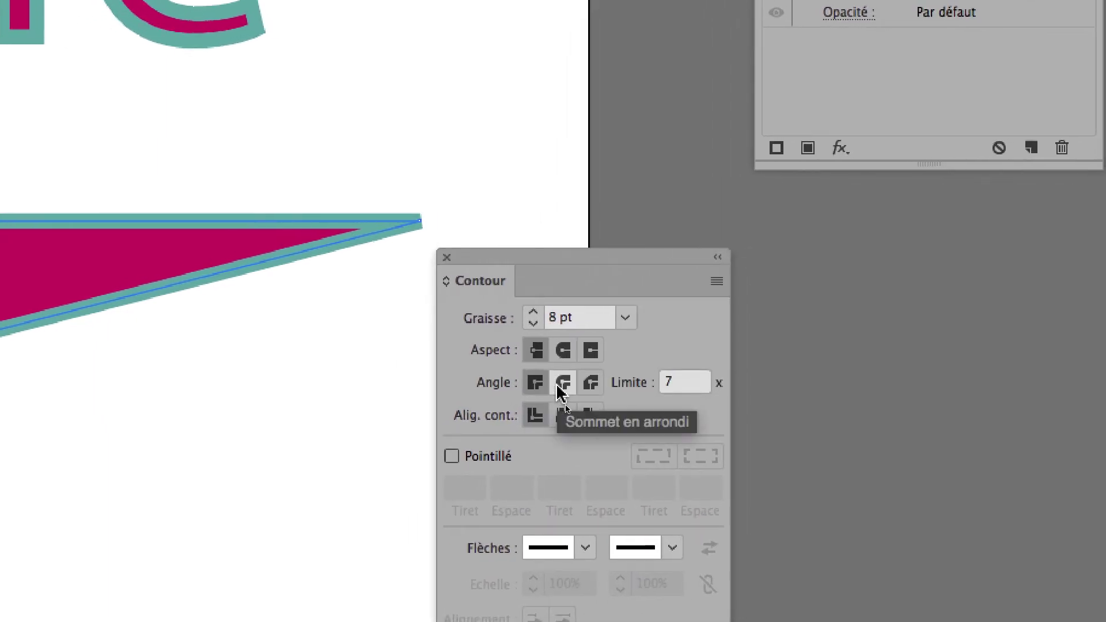
{"action": "left_click", "coordinate": [557, 387]}
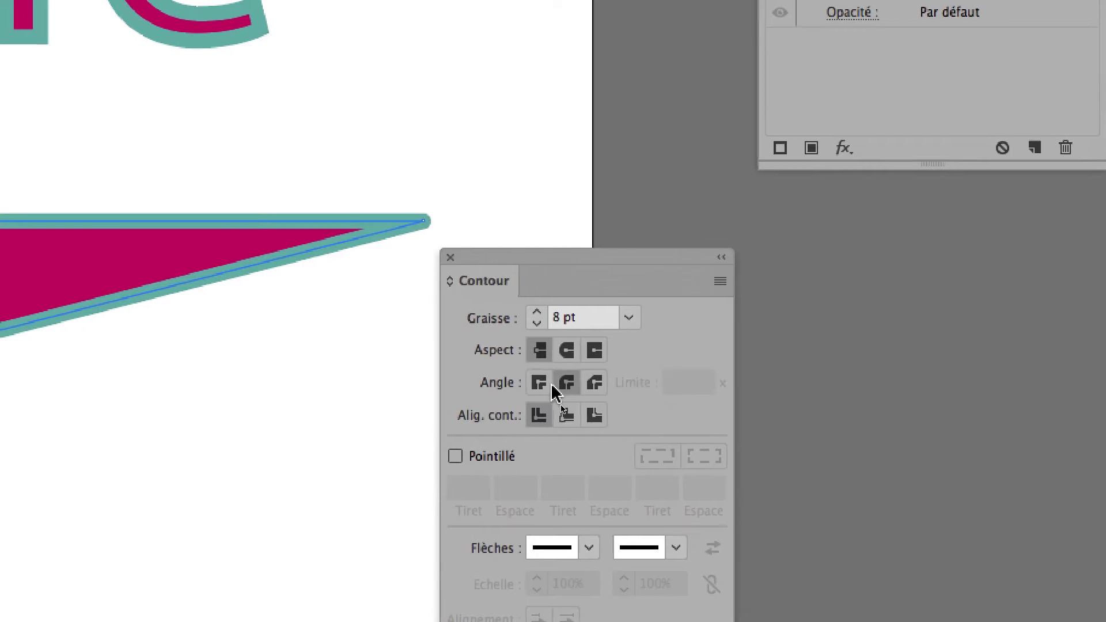
{"action": "left_click", "coordinate": [538, 383]}
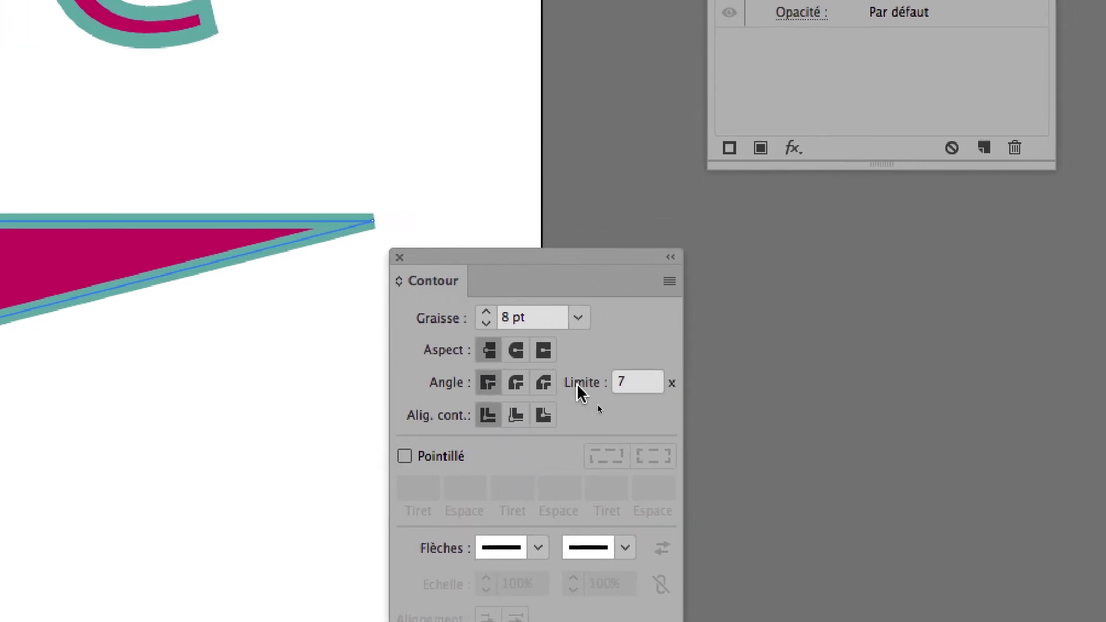
Try a mitre limit of 6 on the triangle's stroke, and restore the limit to 10.
{"action": "left_click", "coordinate": [670, 385]}
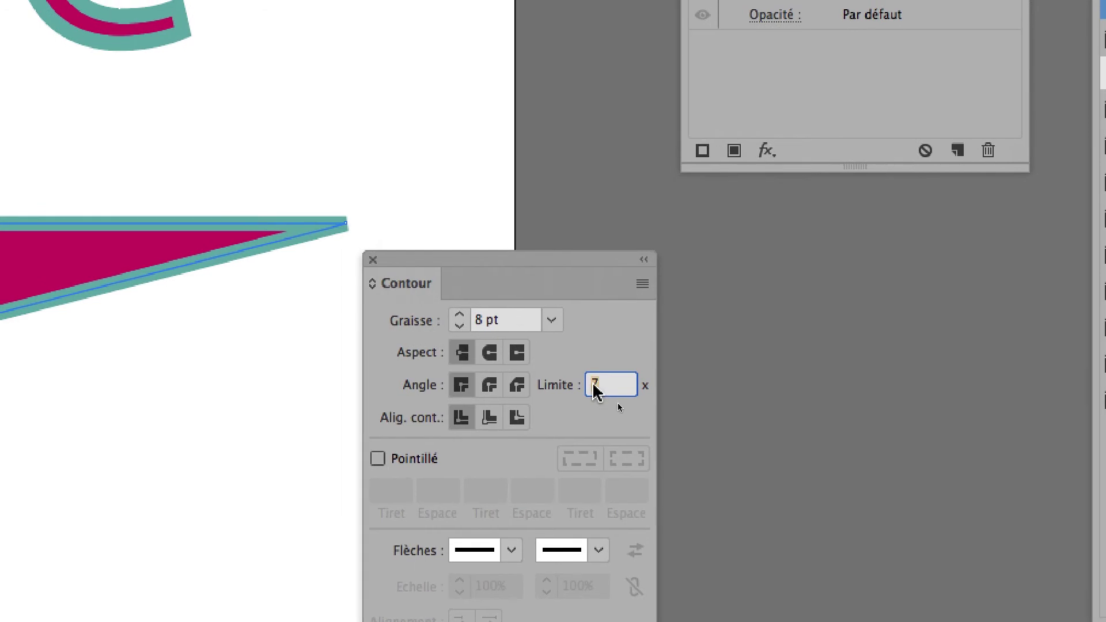
{"action": "double_click", "coordinate": [596, 386]}
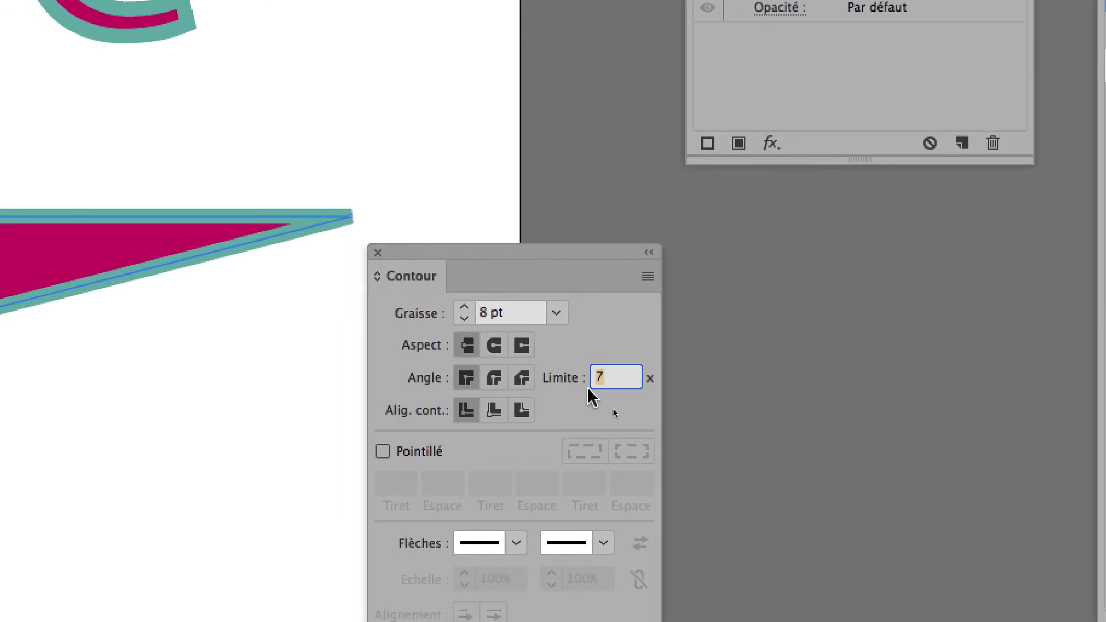
{"action": "type", "text": "6"}
{"action": "key", "text": "Tab"}
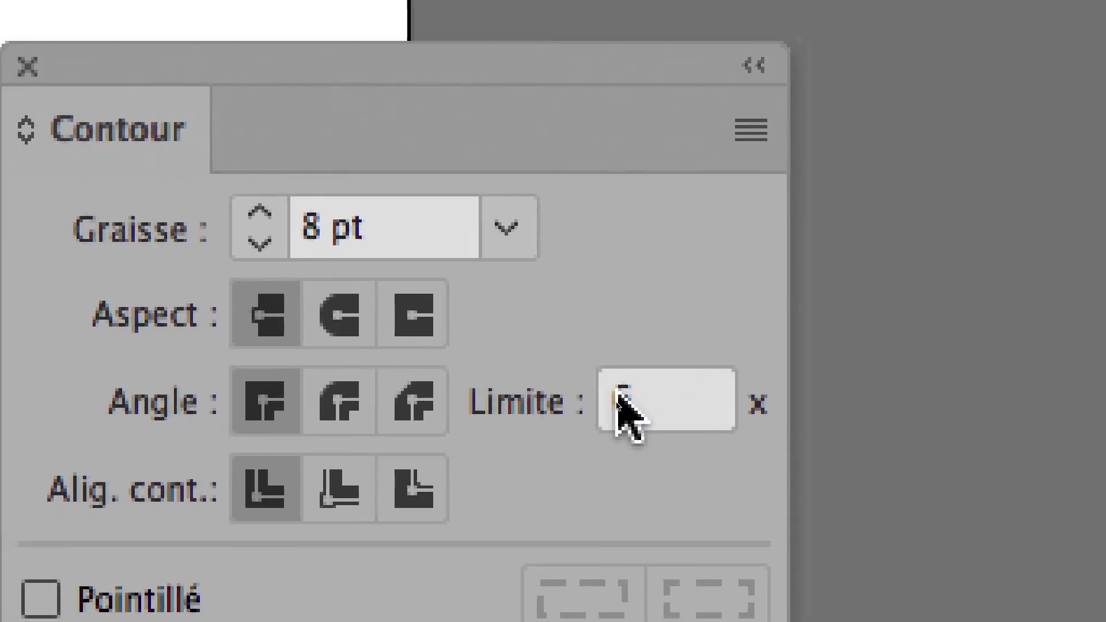
{"action": "left_click", "coordinate": [562, 326]}
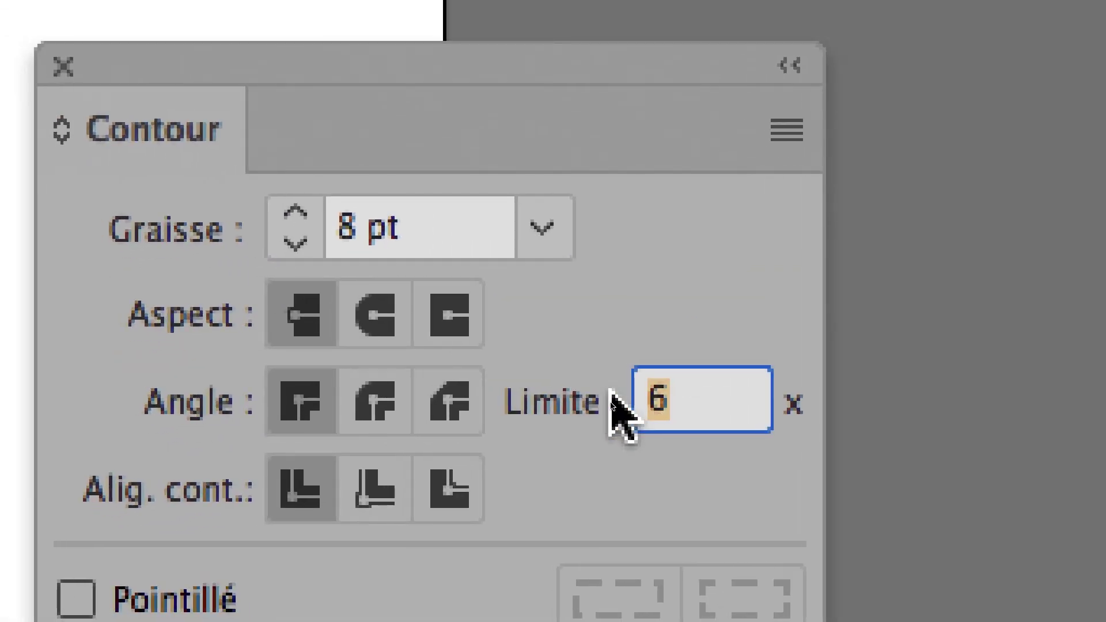
{"action": "type", "text": "10"}
{"action": "key", "text": "Tab"}
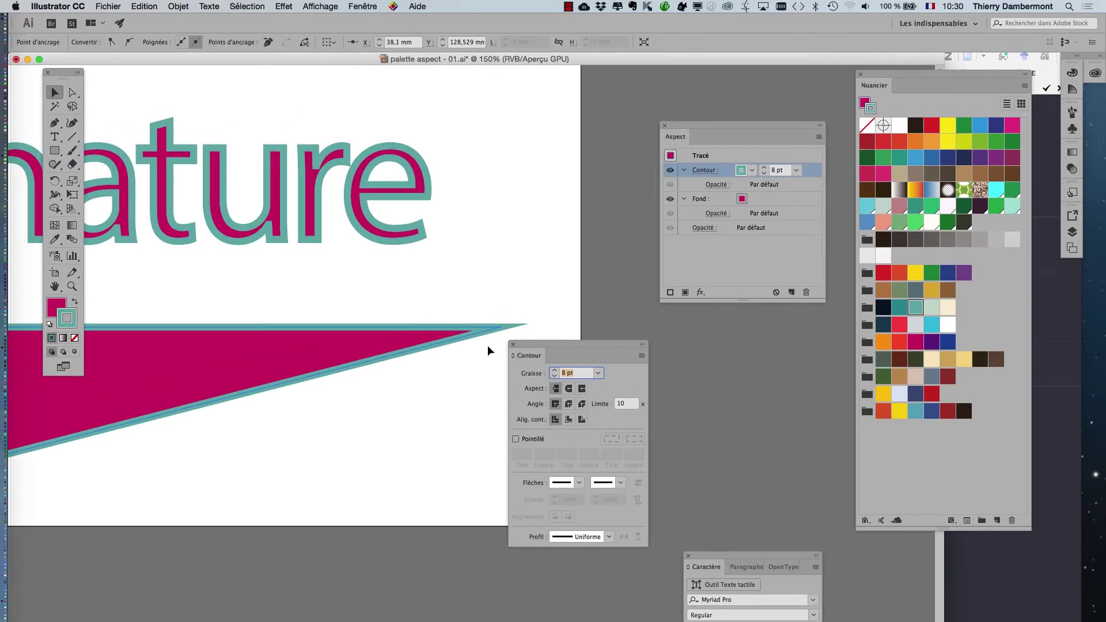
Try mitre limits of 6, 7 and 5 in turn on the triangle's stroke.
{"action": "left_click", "coordinate": [617, 404]}
{"action": "type", "text": "6"}
{"action": "key", "text": "Tab"}
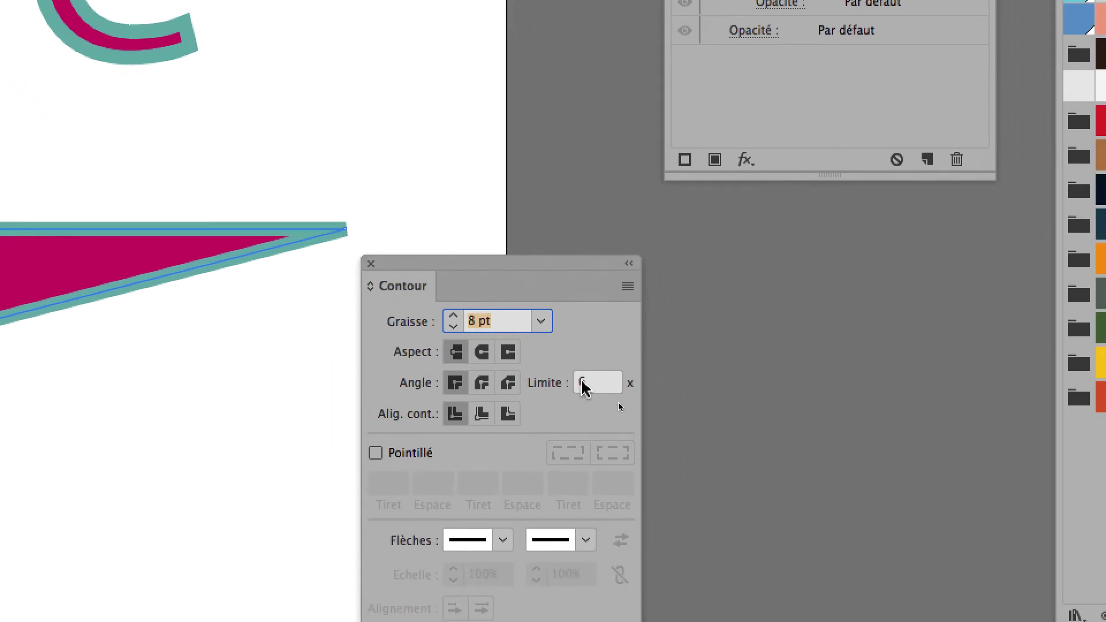
{"action": "left_click", "coordinate": [695, 470]}
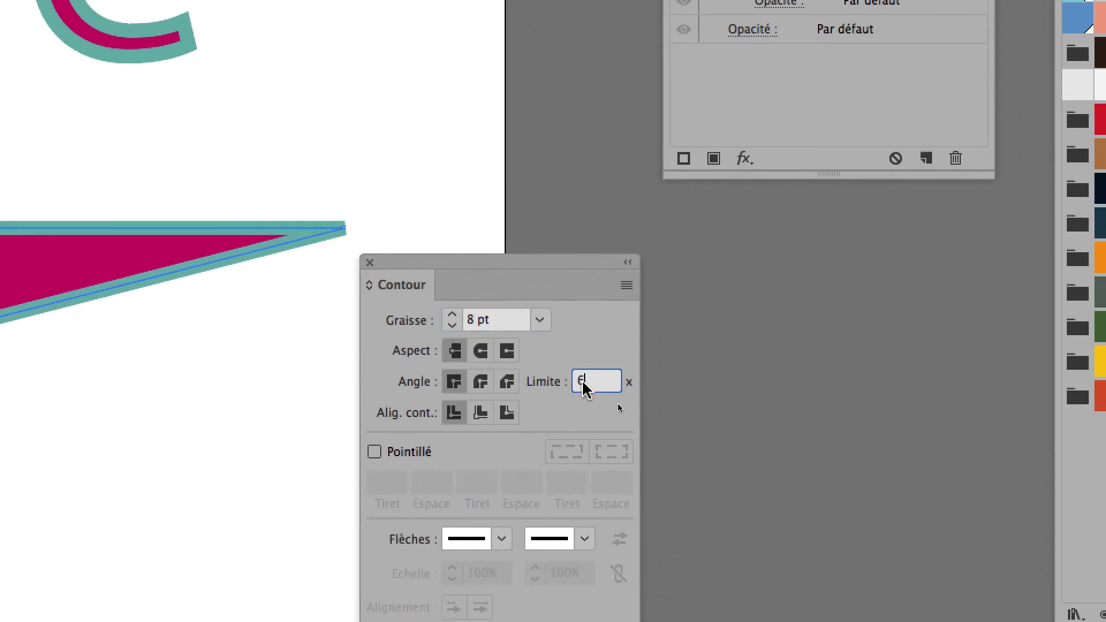
{"action": "type", "text": "7"}
{"action": "key", "text": "Return"}
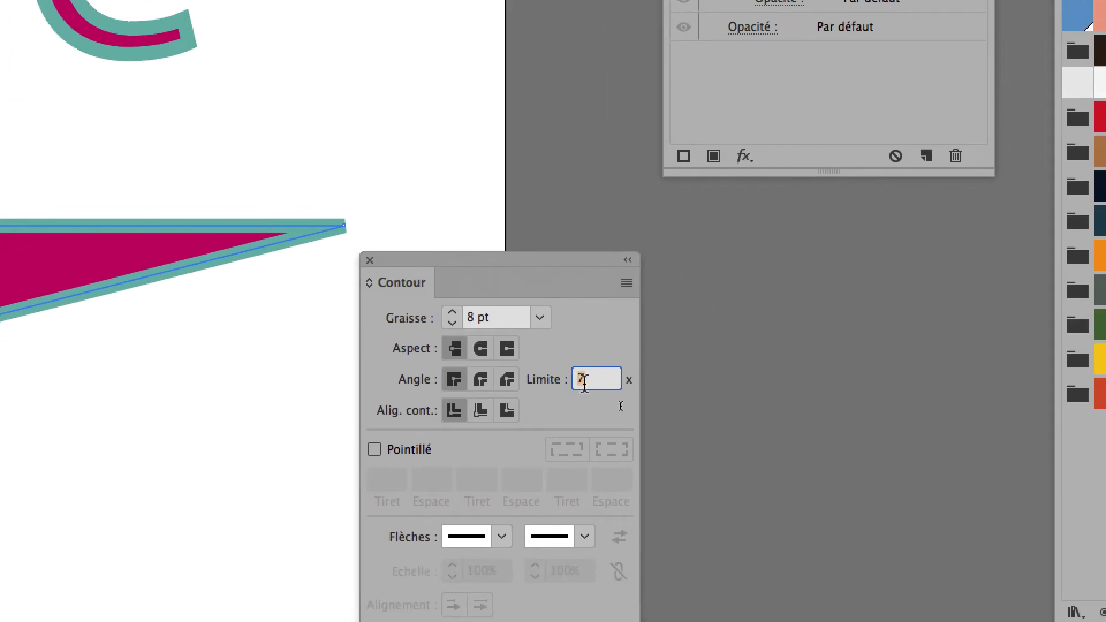
{"action": "type", "text": "5"}
{"action": "key", "text": "Tab"}
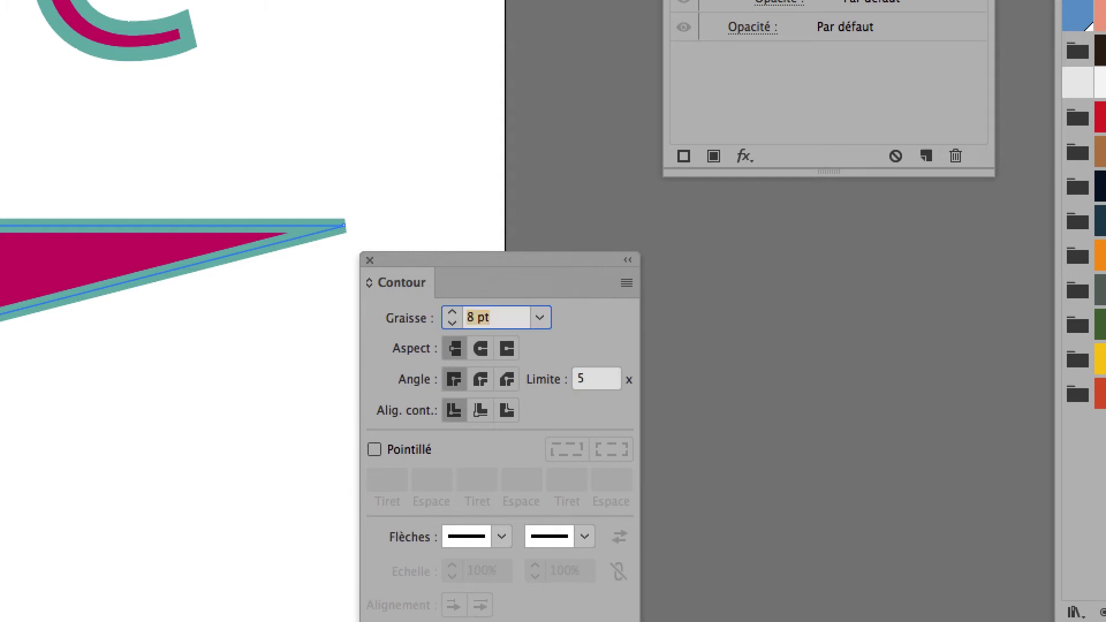
Restore the triangle's mitre limit to 10 for comparison with the limit of 5.
{"action": "left_click", "coordinate": [592, 383]}
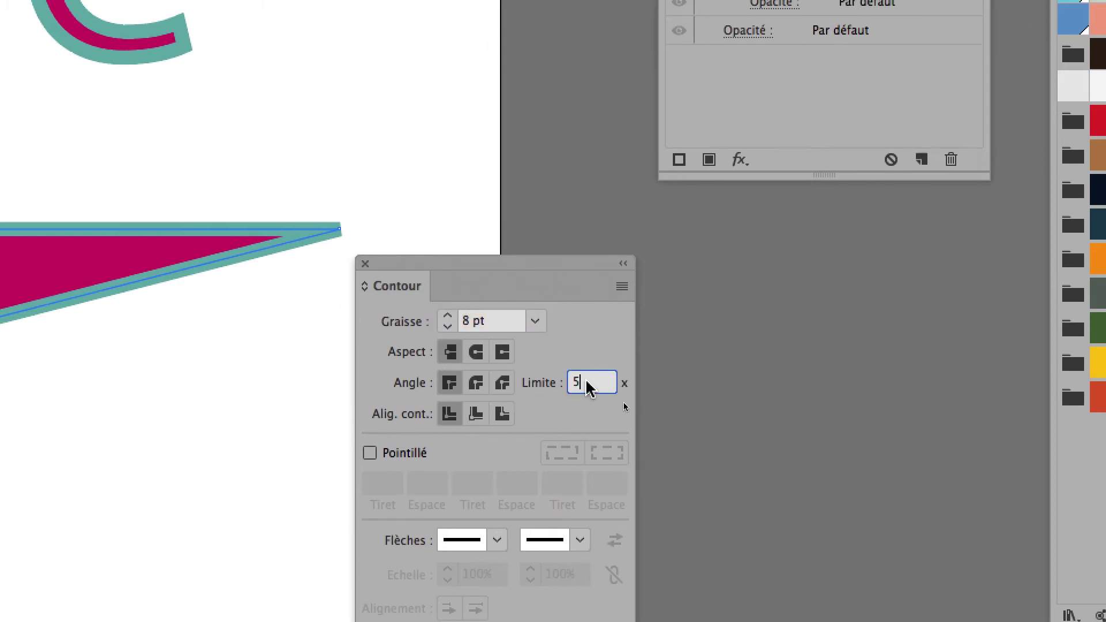
{"action": "key", "text": "Tab"}
{"action": "left_click", "coordinate": [545, 381]}
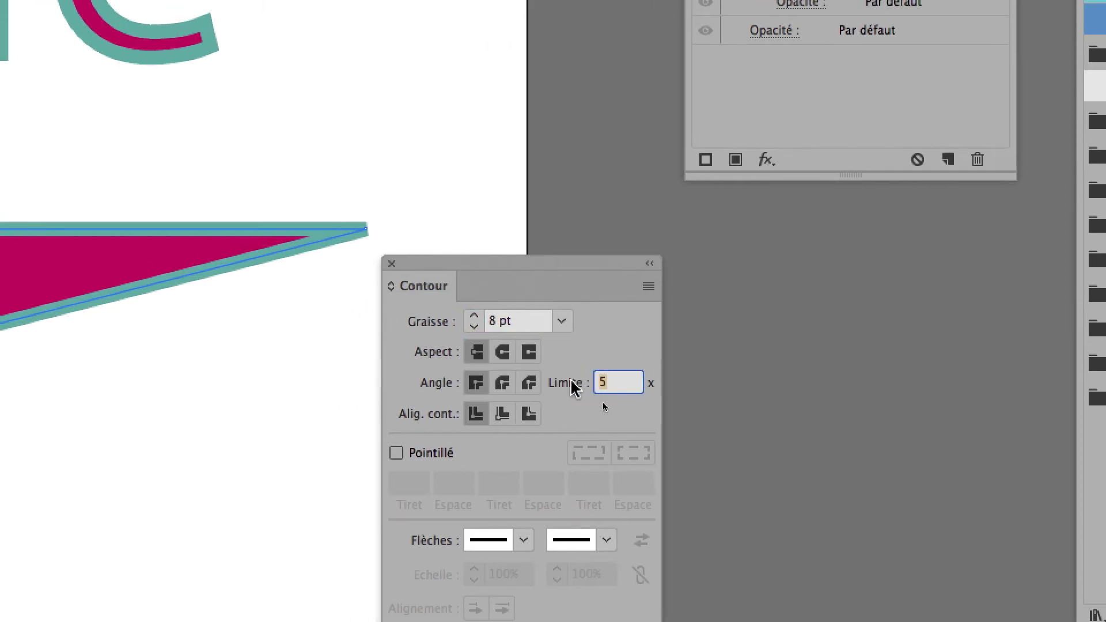
{"action": "type", "text": "10"}
{"action": "key", "text": "Tab"}
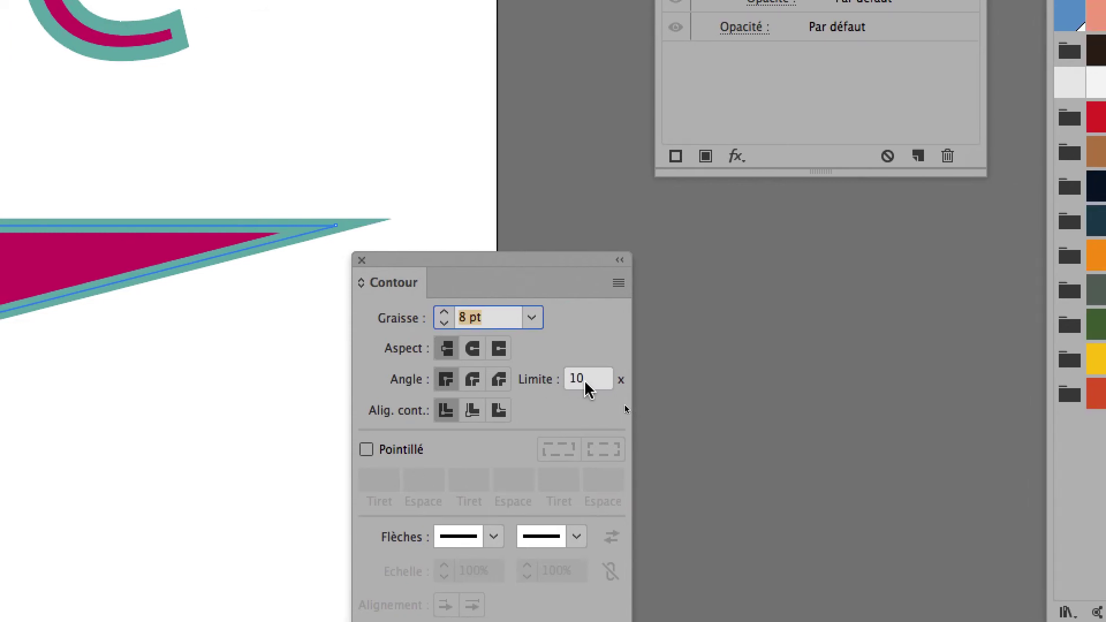
Try mitre limits of 5 and 4 on the triangle's stroke.
{"action": "left_click_drag", "start_coordinate": [585, 381], "coordinate": [567, 381]}
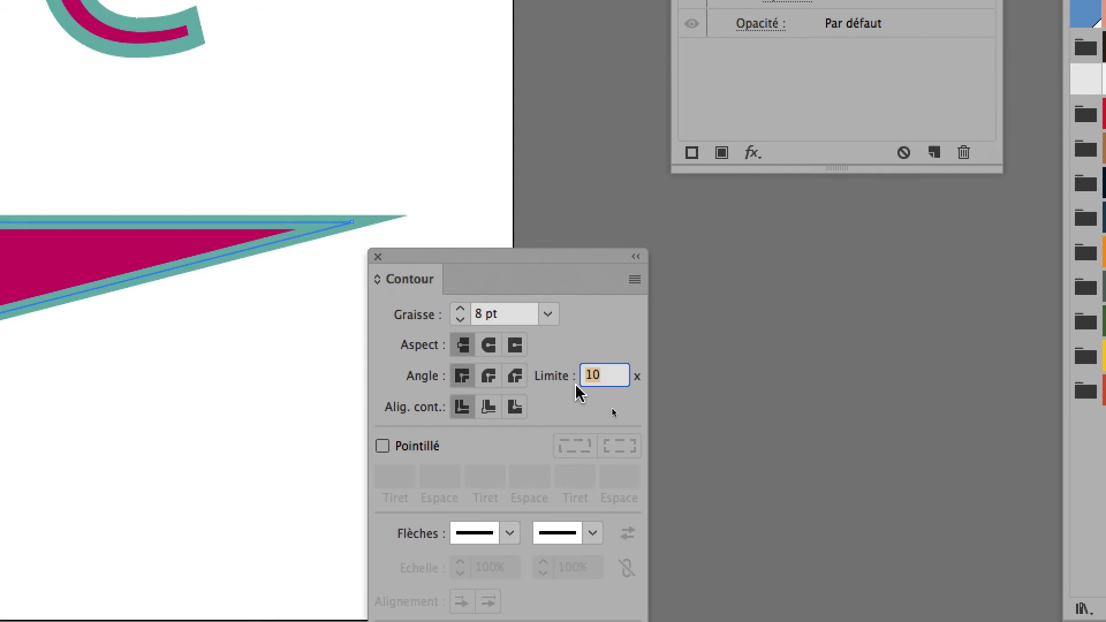
{"action": "type", "text": "5"}
{"action": "key", "text": "Tab"}
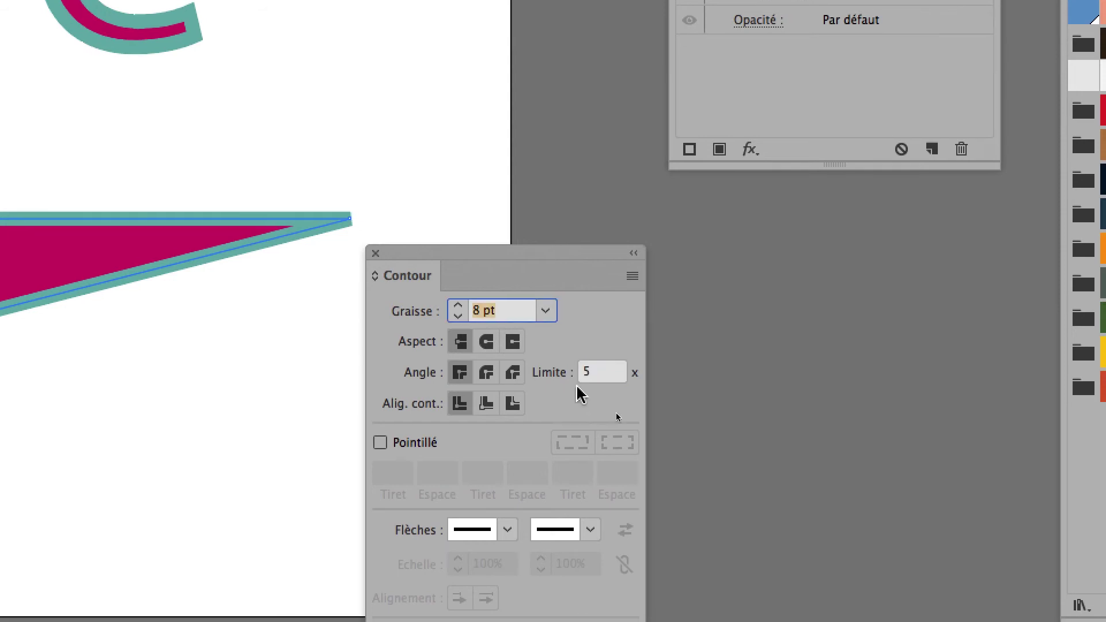
{"action": "left_click", "coordinate": [583, 381]}
{"action": "type", "text": "4"}
{"action": "key", "text": "Tab"}
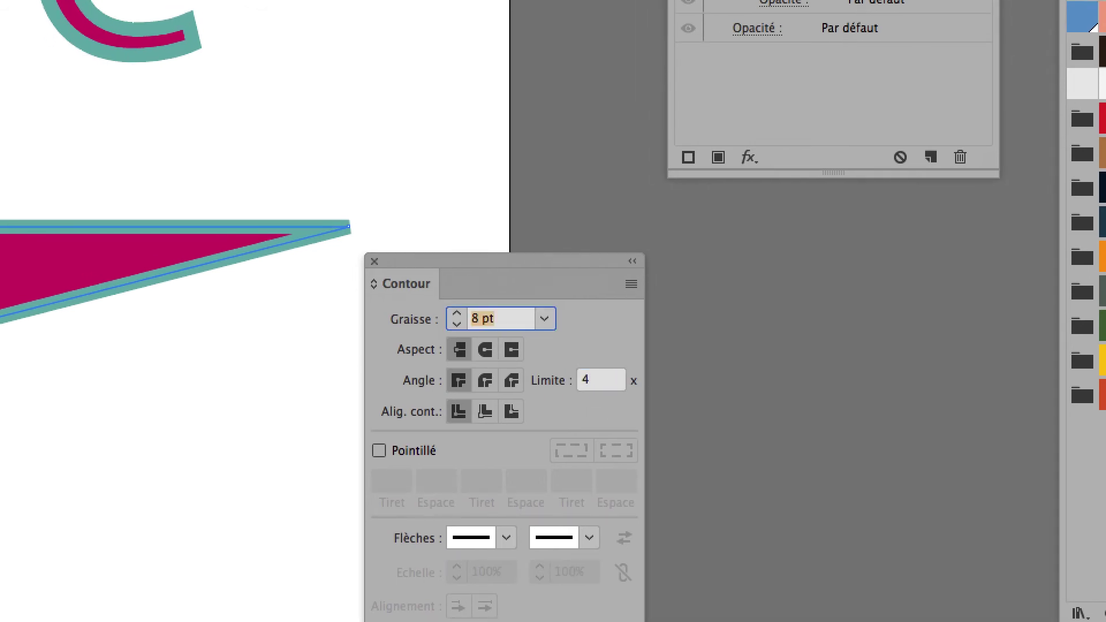
Set the triangle's mitre limit to 10 and close the Contour settings.
{"action": "left_click", "coordinate": [601, 384]}
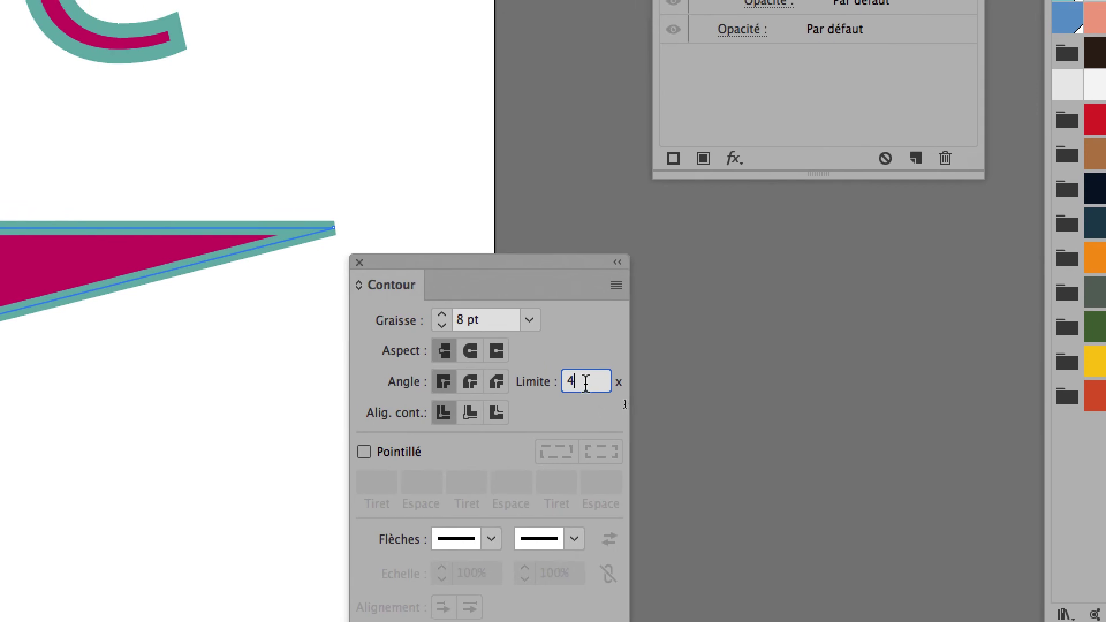
{"action": "left_click_drag", "start_coordinate": [813, 430], "coordinate": [784, 429]}
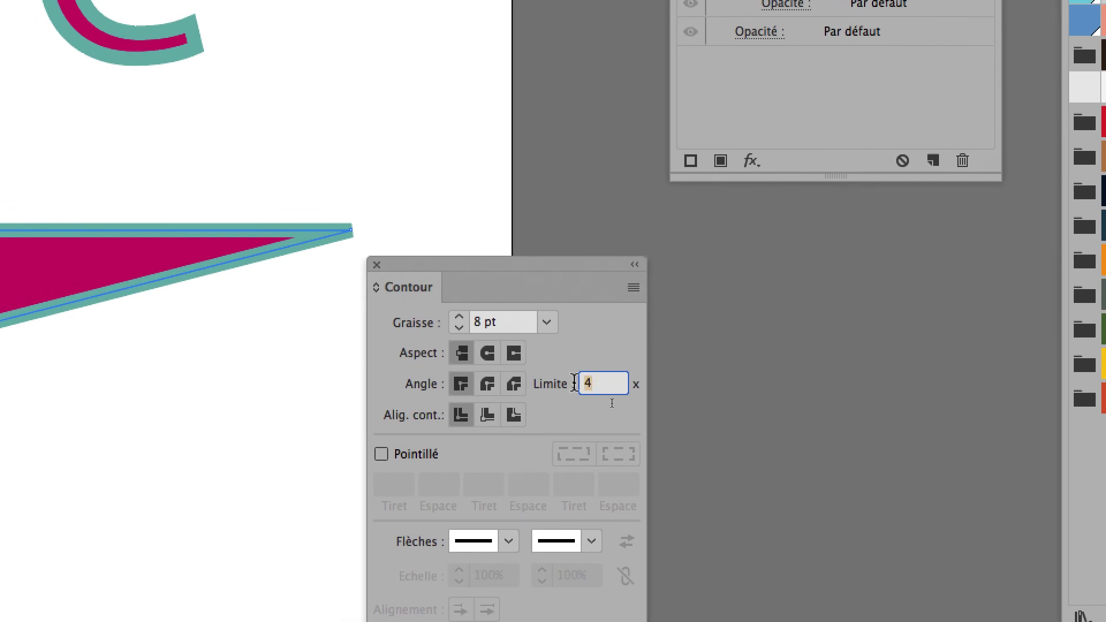
{"action": "type", "text": "10"}
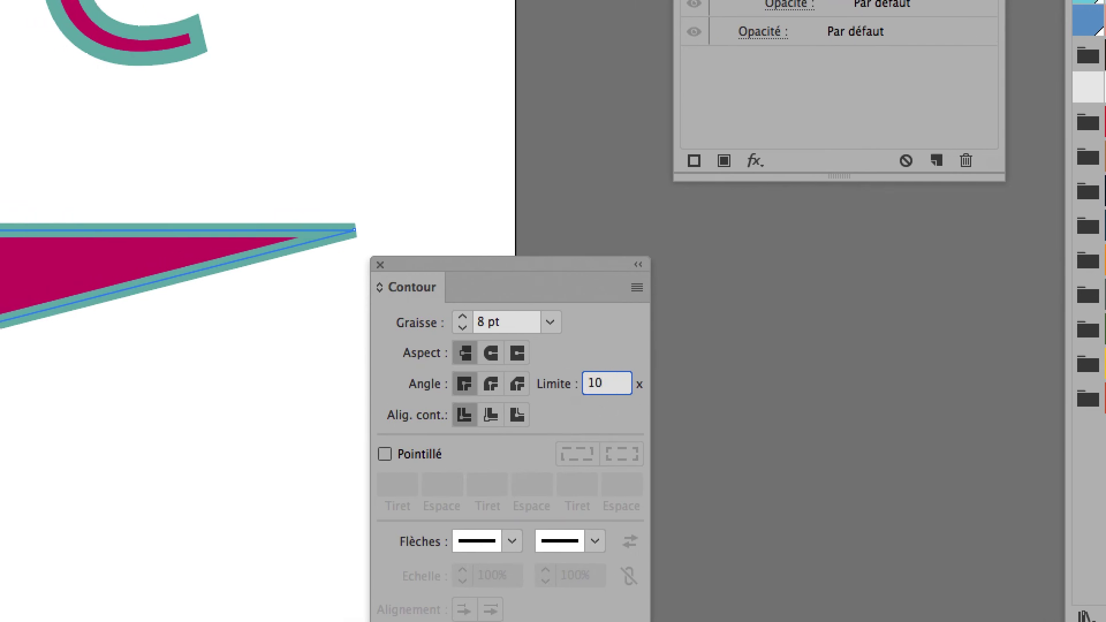
{"action": "key", "text": "Tab"}
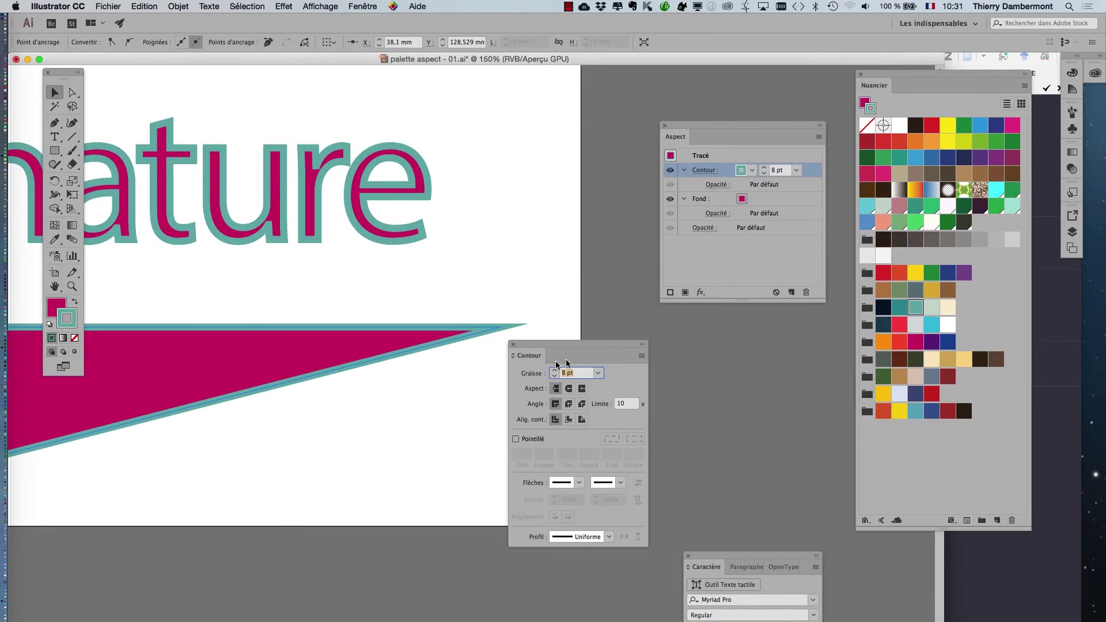
{"action": "left_click", "coordinate": [514, 344]}
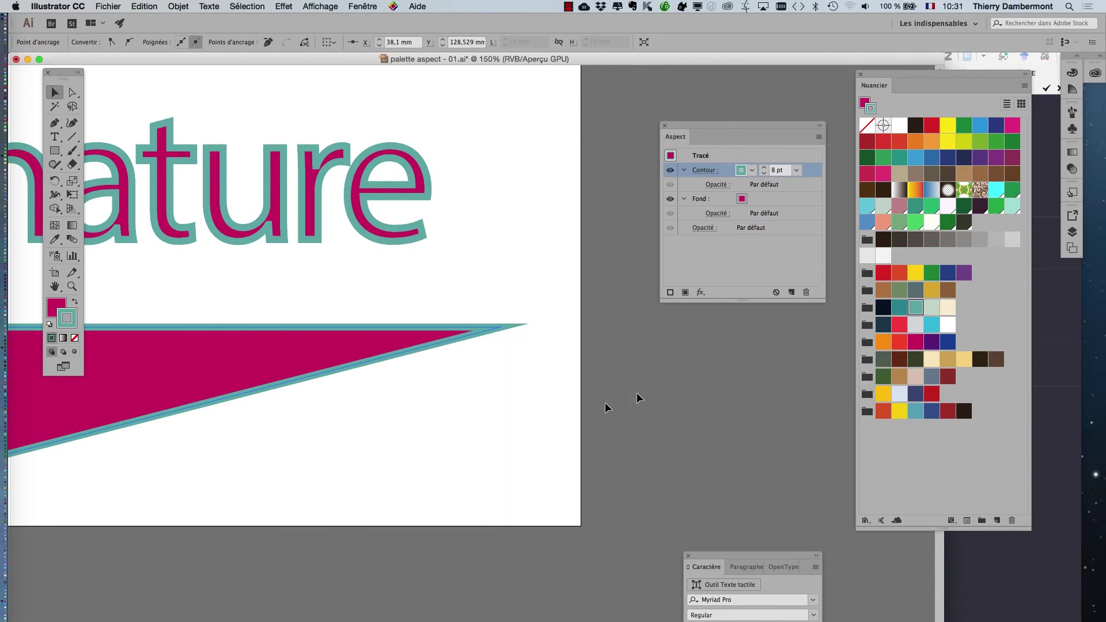
Delete the sharp triangle below the "nature" text.
{"action": "left_click", "coordinate": [343, 351]}
{"action": "left_click", "coordinate": [435, 406]}
{"action": "left_click", "coordinate": [366, 351]}
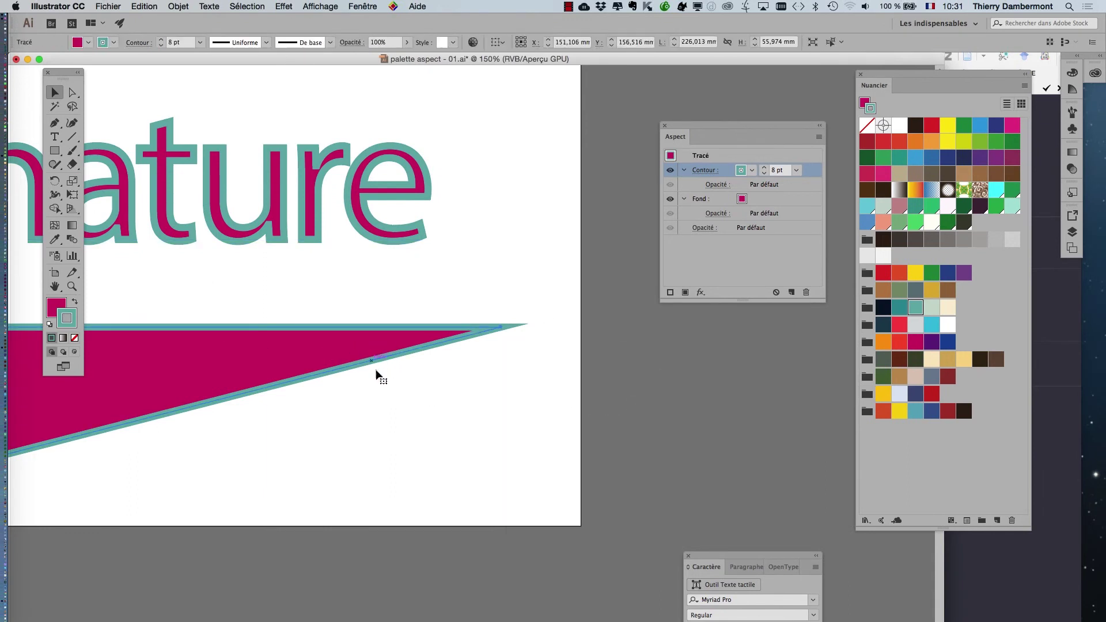
{"action": "key", "text": "Delete"}
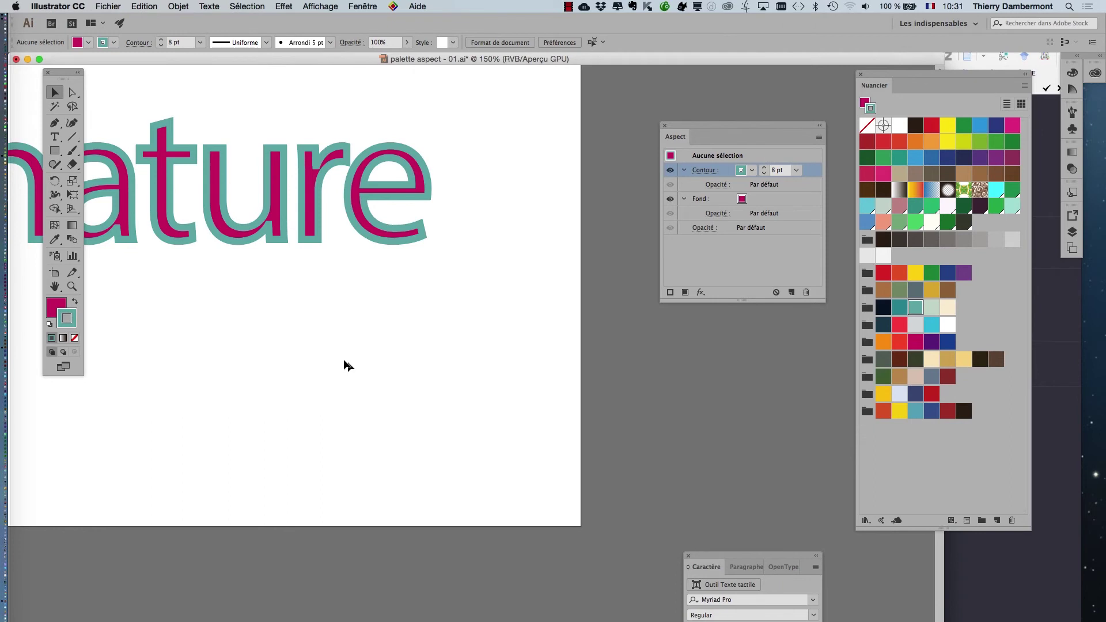
Enlarge the Aspect palette beside the final "e" and set the "nature" text's stroke weight to 9 pt.
{"action": "left_click_drag", "start_coordinate": [343, 321], "coordinate": [482, 366]}
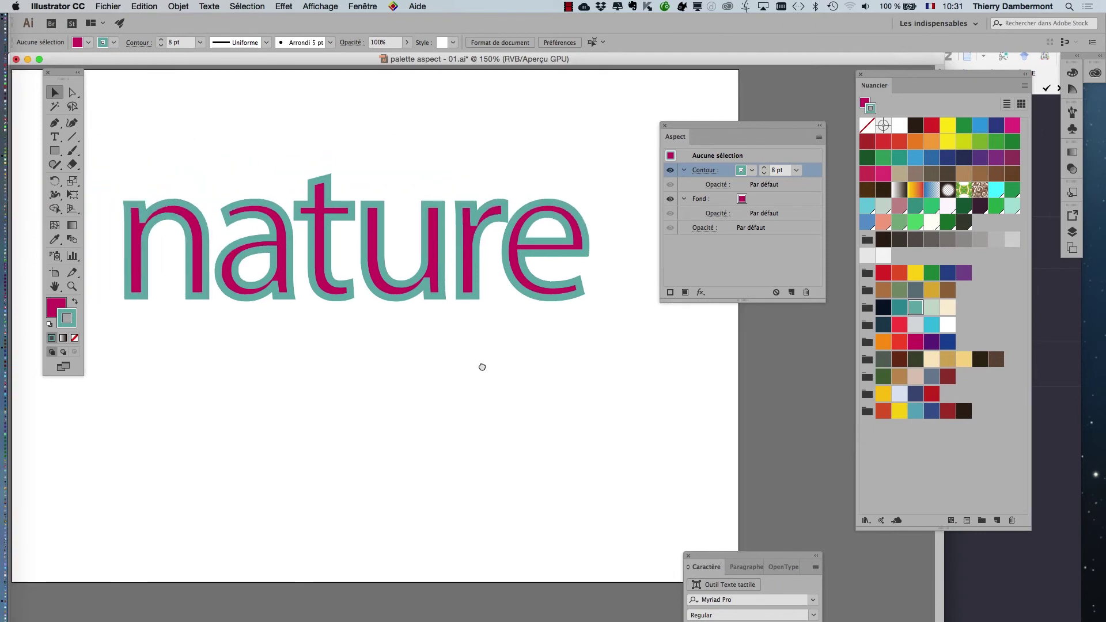
{"action": "scroll", "coordinate": [508, 209], "scroll_direction": "up", "scroll_amount": 5}
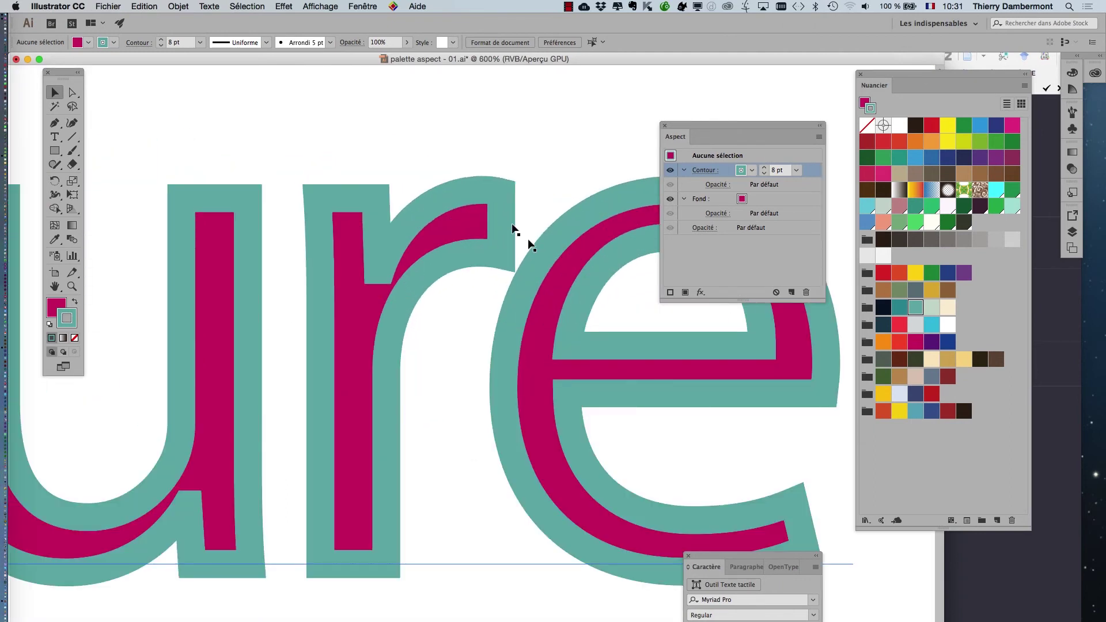
{"action": "scroll", "coordinate": [507, 282], "scroll_direction": "down", "scroll_amount": 2}
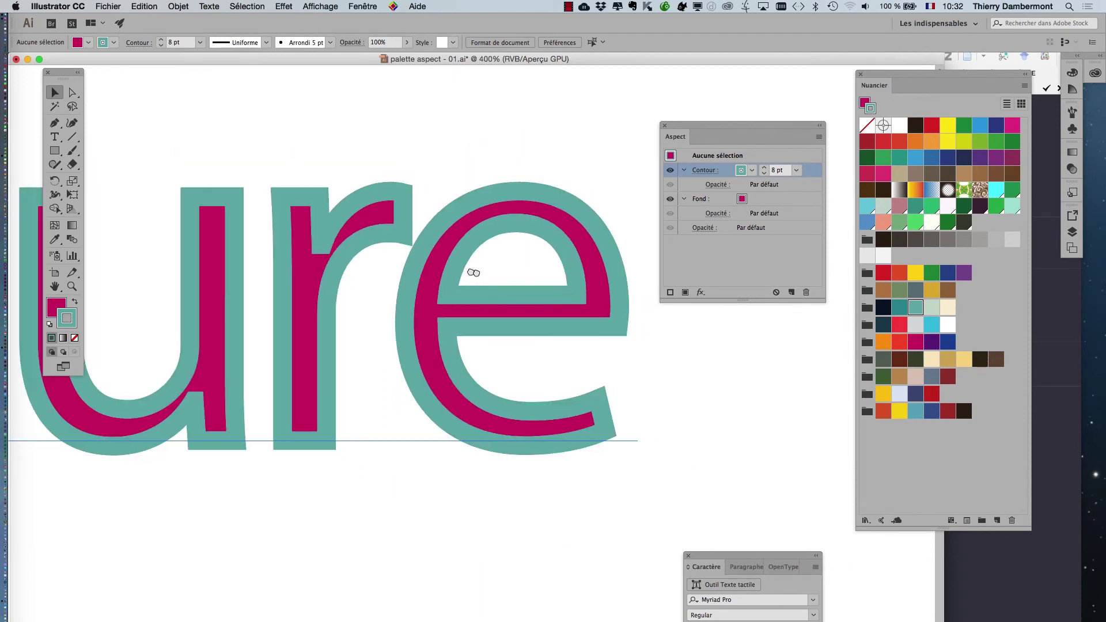
{"action": "left_click_drag", "start_coordinate": [684, 135], "coordinate": [639, 115]}
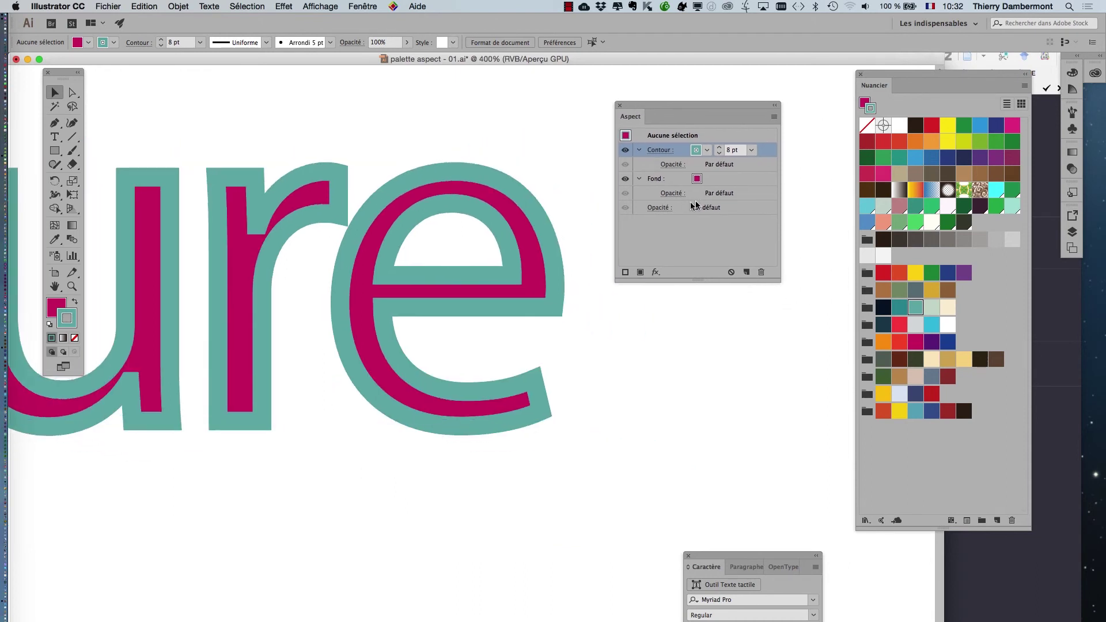
{"action": "left_click_drag", "start_coordinate": [775, 279], "coordinate": [849, 333]}
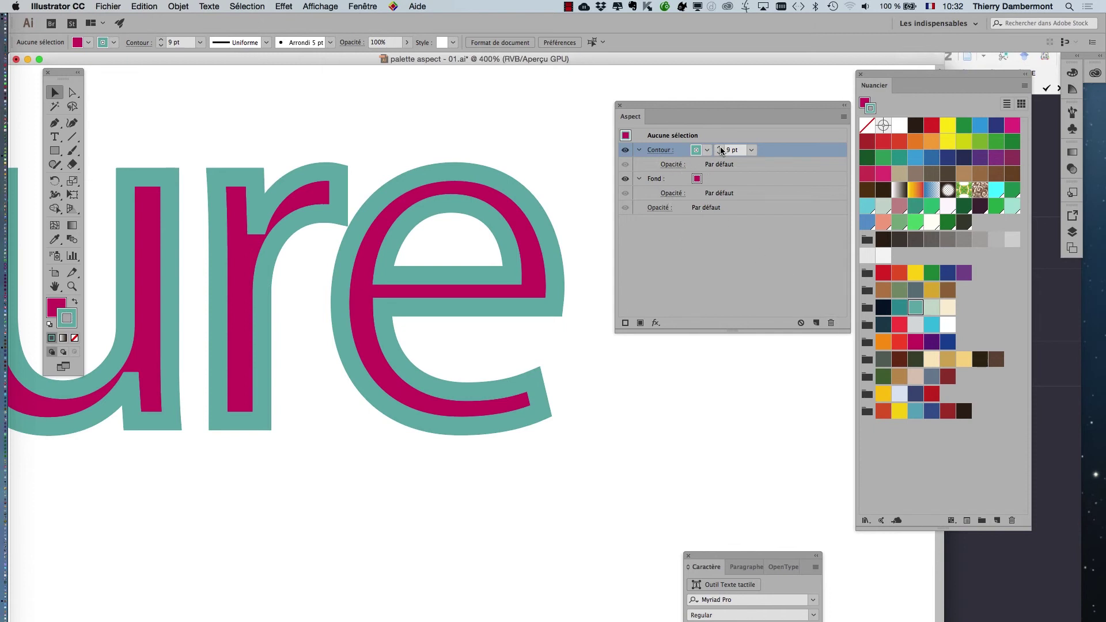
{"action": "left_click", "coordinate": [490, 403]}
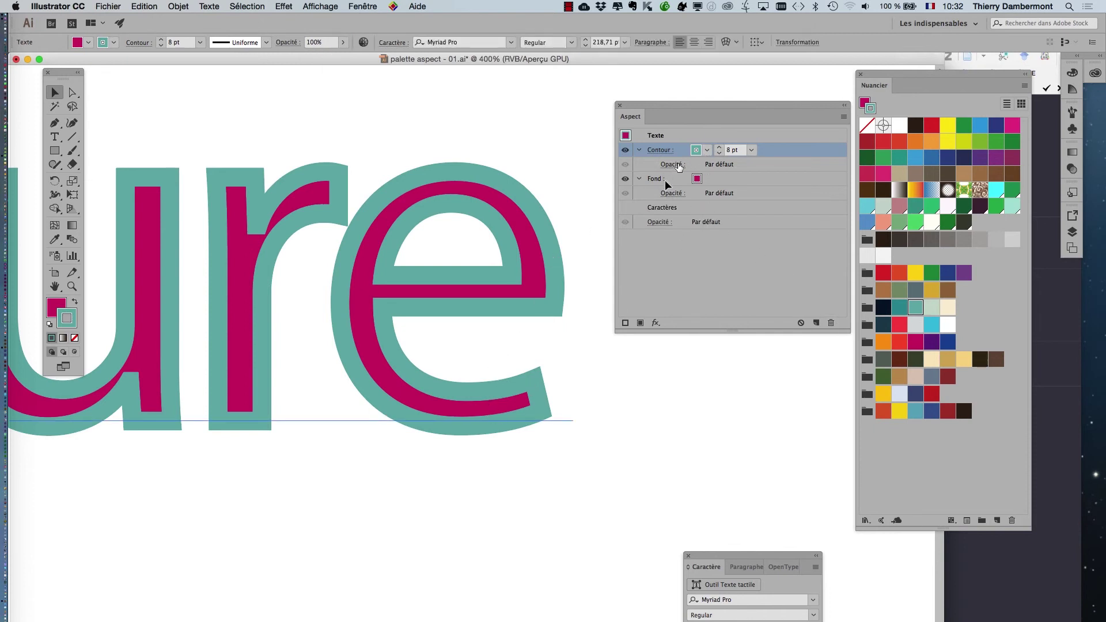
{"action": "left_click", "coordinate": [719, 147]}
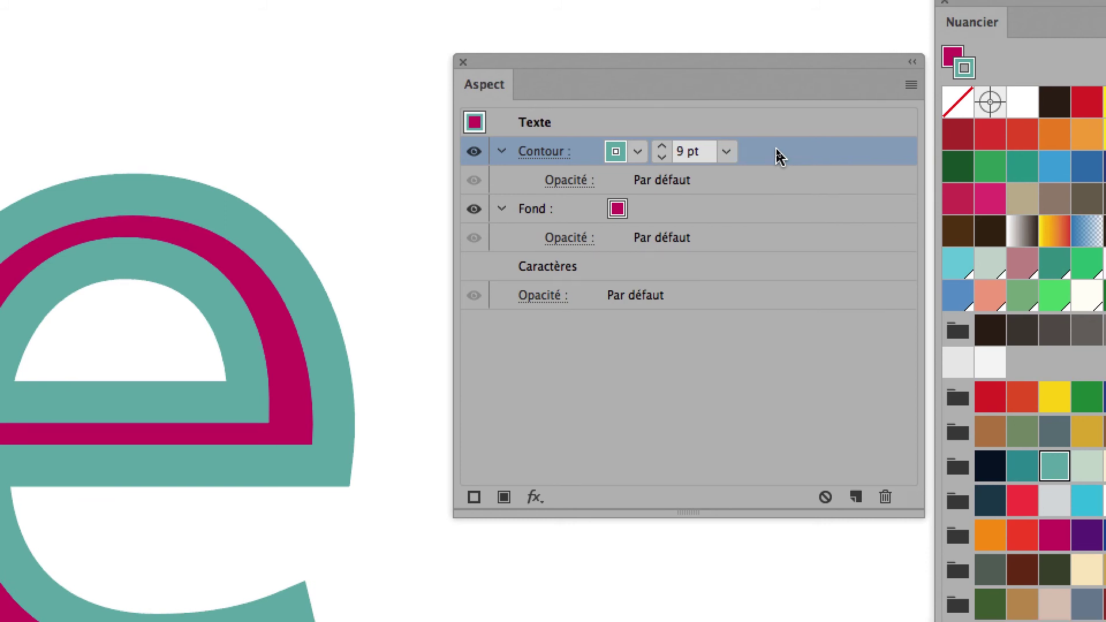
Place the text's Contour beneath its Fond in the appearance stack and set the stroke weight to 10 pt.
{"action": "mouse_move", "coordinate": [777, 155]}
{"action": "left_mouse_down"}
{"action": "mouse_move", "coordinate": [773, 224]}
{"action": "mouse_move", "coordinate": [776, 198]}
{"action": "left_mouse_up"}
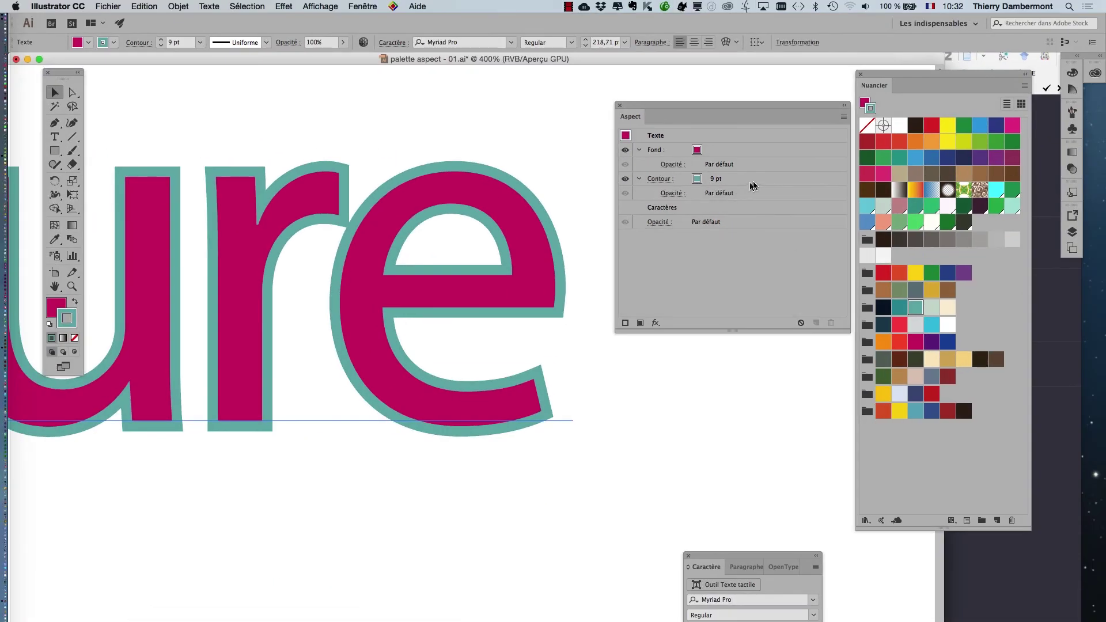
{"action": "left_click", "coordinate": [786, 184]}
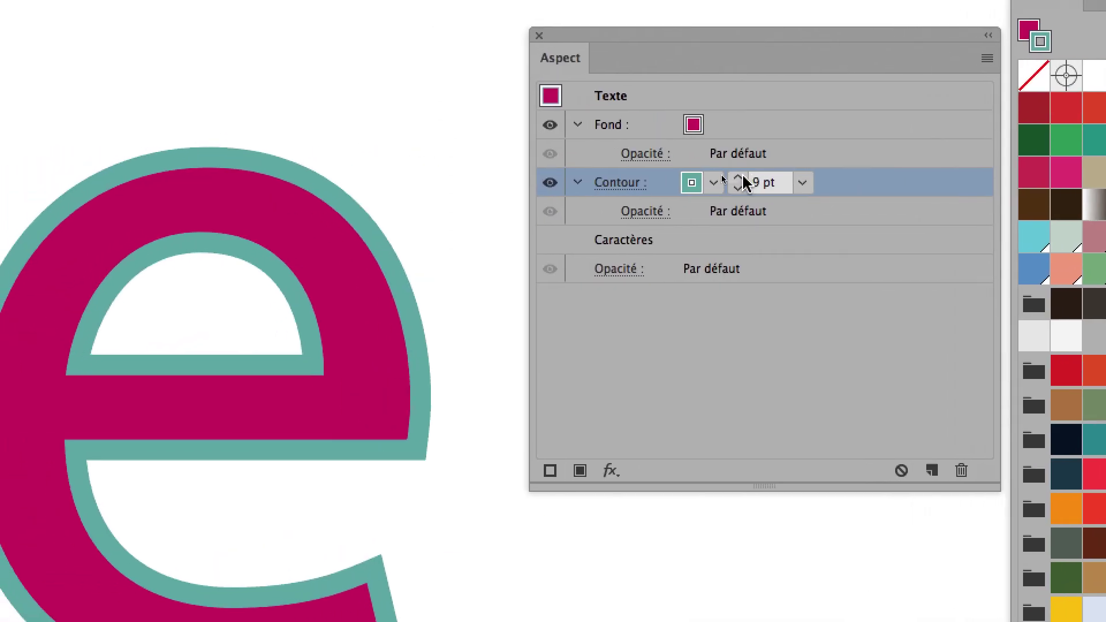
{"action": "left_click", "coordinate": [740, 177]}
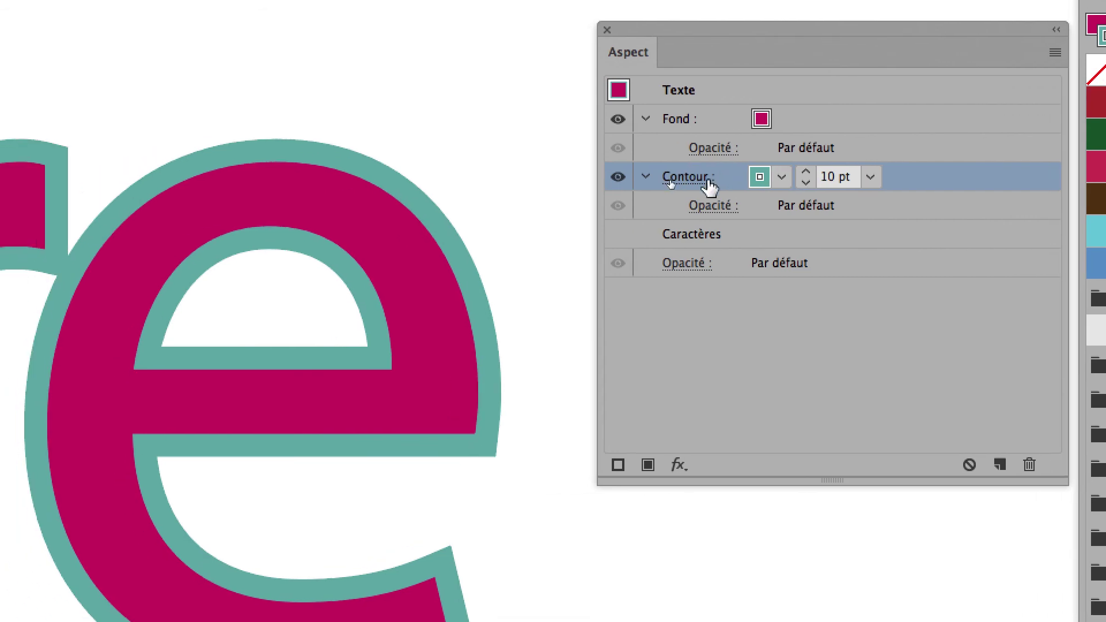
Examine the text's detailed Contour settings for cap, corner, mitre limit and alignment, and close them.
{"action": "left_click", "coordinate": [633, 183]}
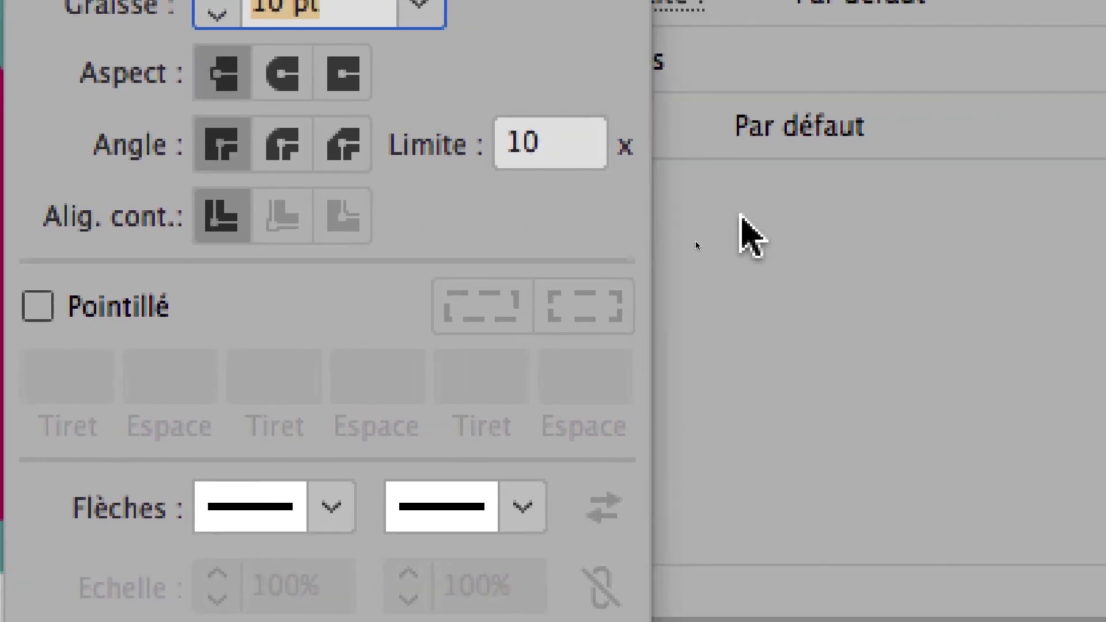
{"action": "left_click", "coordinate": [1067, 209]}
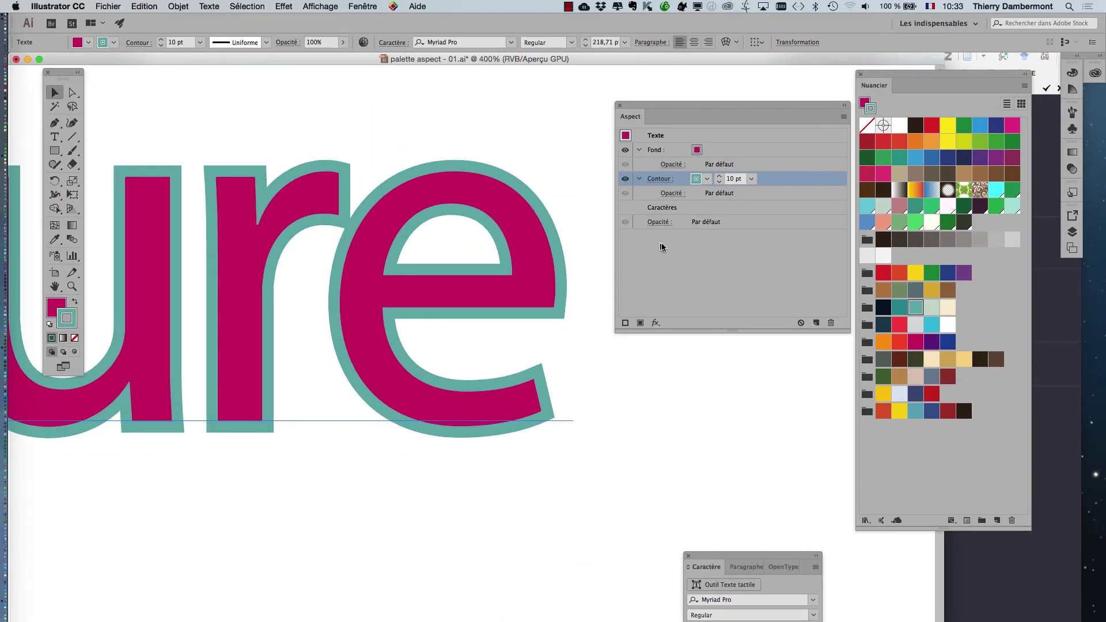
{"action": "left_click_drag", "start_coordinate": [672, 107], "coordinate": [644, 93]}
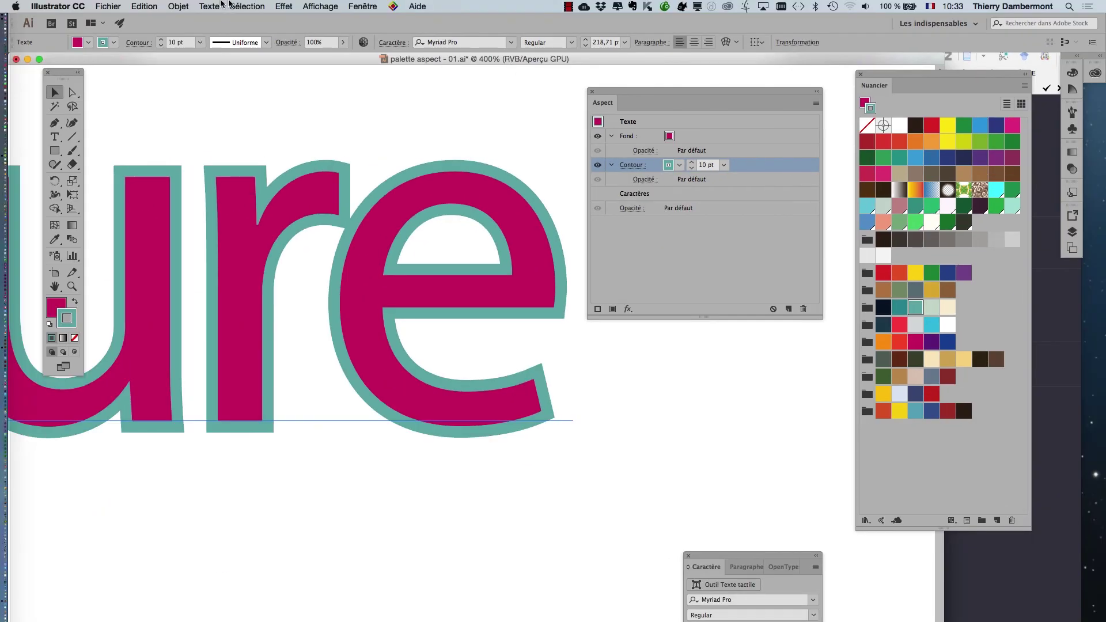
Start saving the document under the new name "palette aspect - 02.ai" in Adobe Illustrator format.
{"action": "left_click", "coordinate": [117, 6]}
{"action": "left_click", "coordinate": [142, 104]}
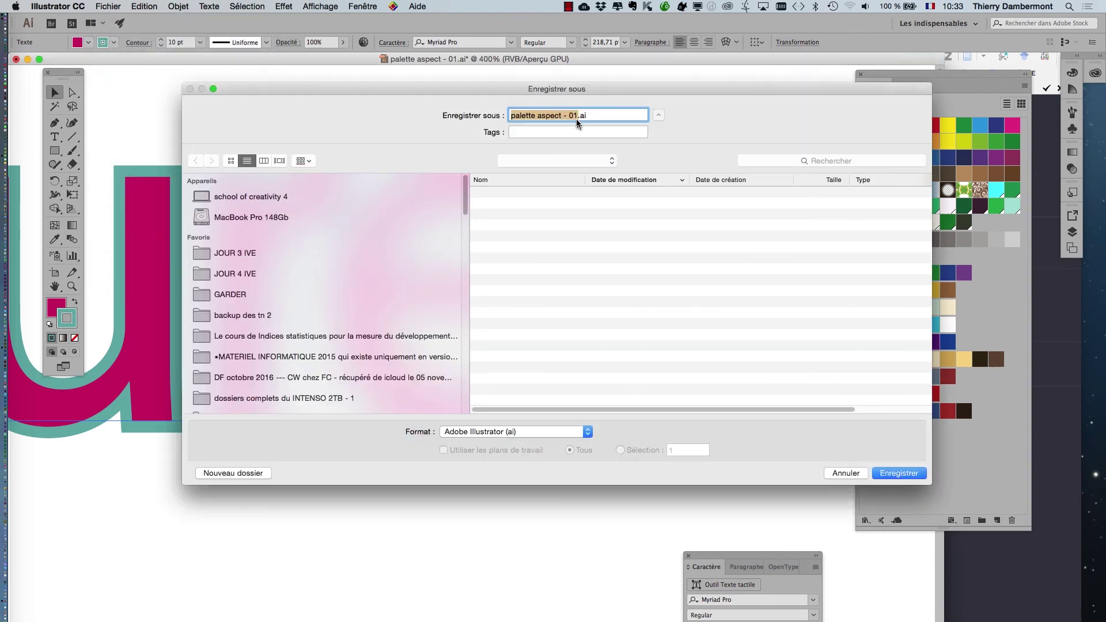
{"action": "left_click", "coordinate": [579, 117]}
{"action": "type", "text": "2"}
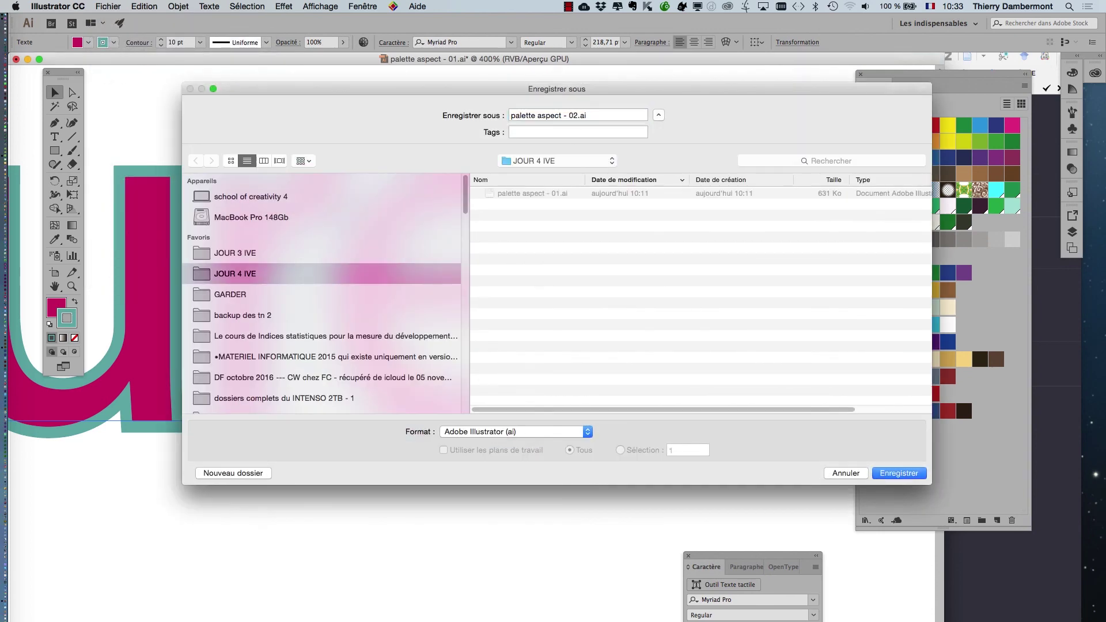